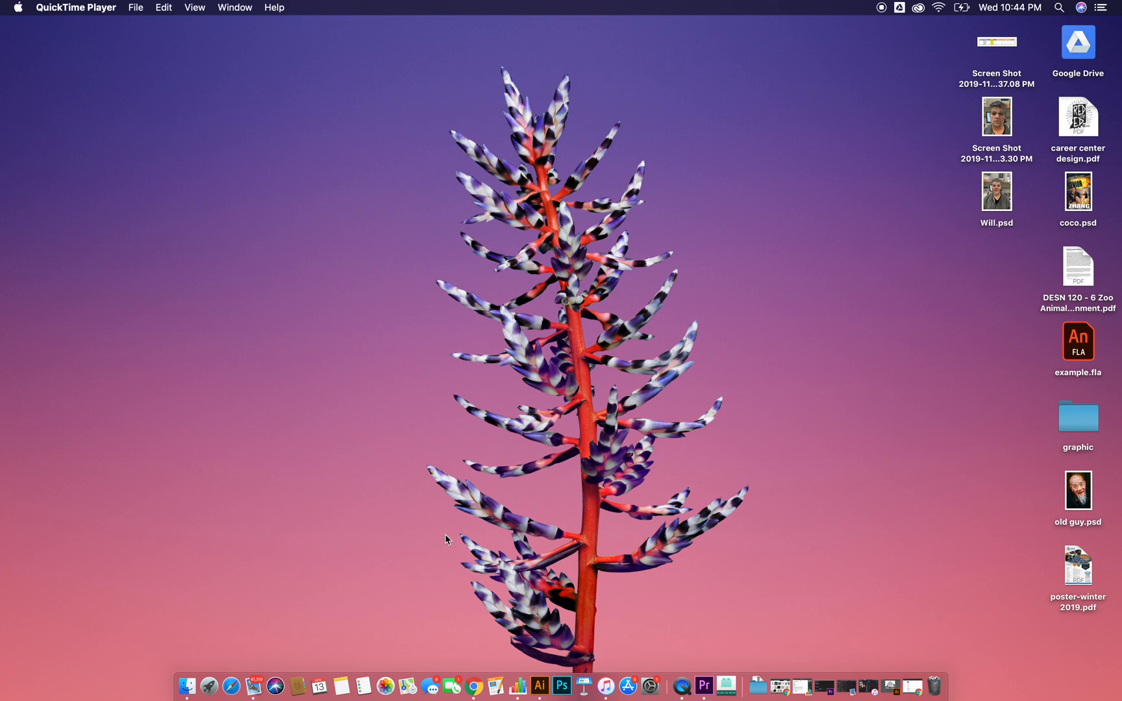
Step: Open the VU SECTION 6 document in Chrome and review its notes on gradient types, the Gradient Annotator and predefined gradients
left_click(474, 686)
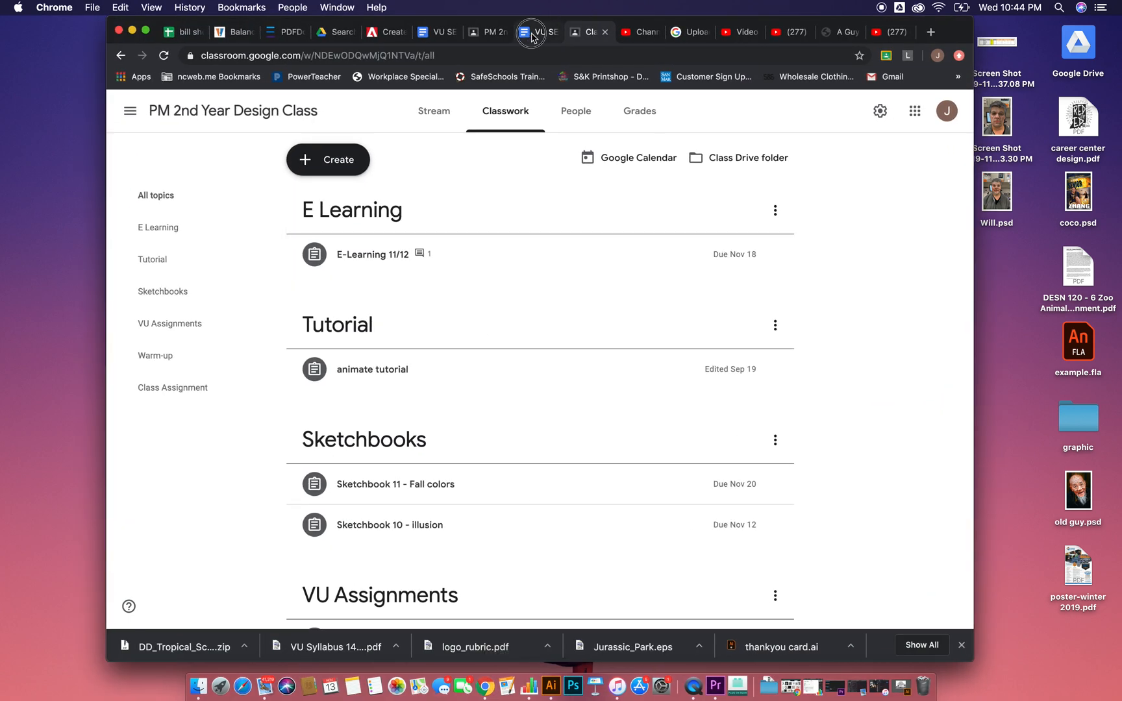
left_click(526, 36)
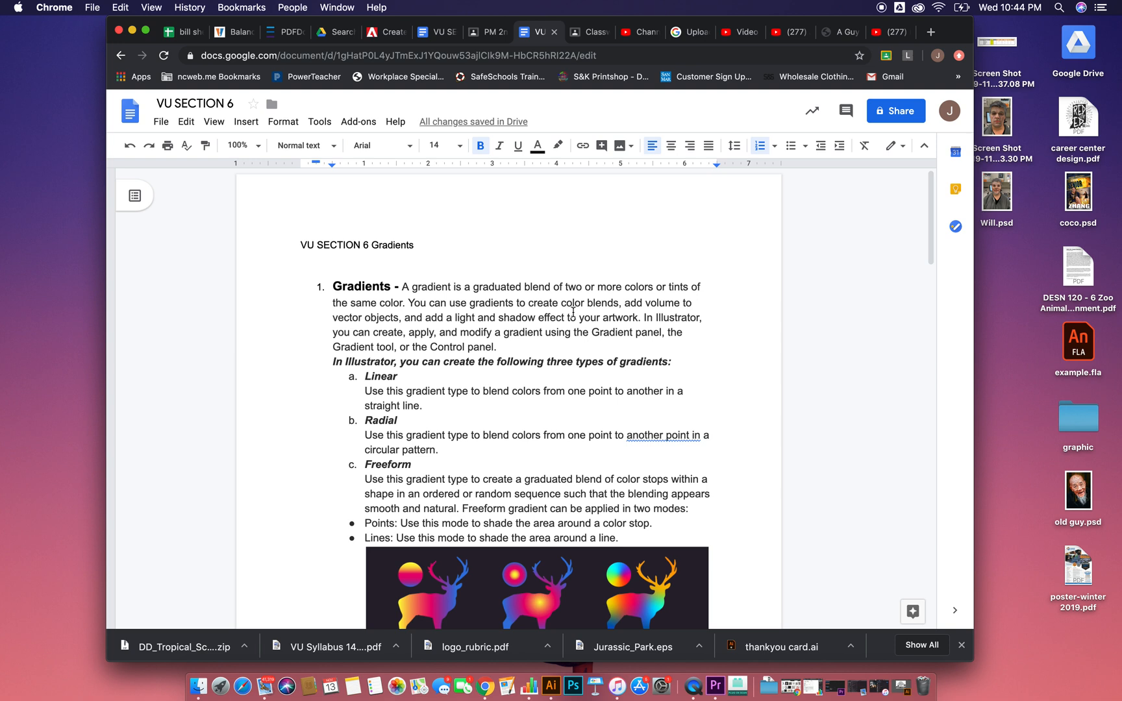
scroll(460, 372, "down", 3)
scroll(461, 372, "down", 2)
scroll(460, 372, "up", 3)
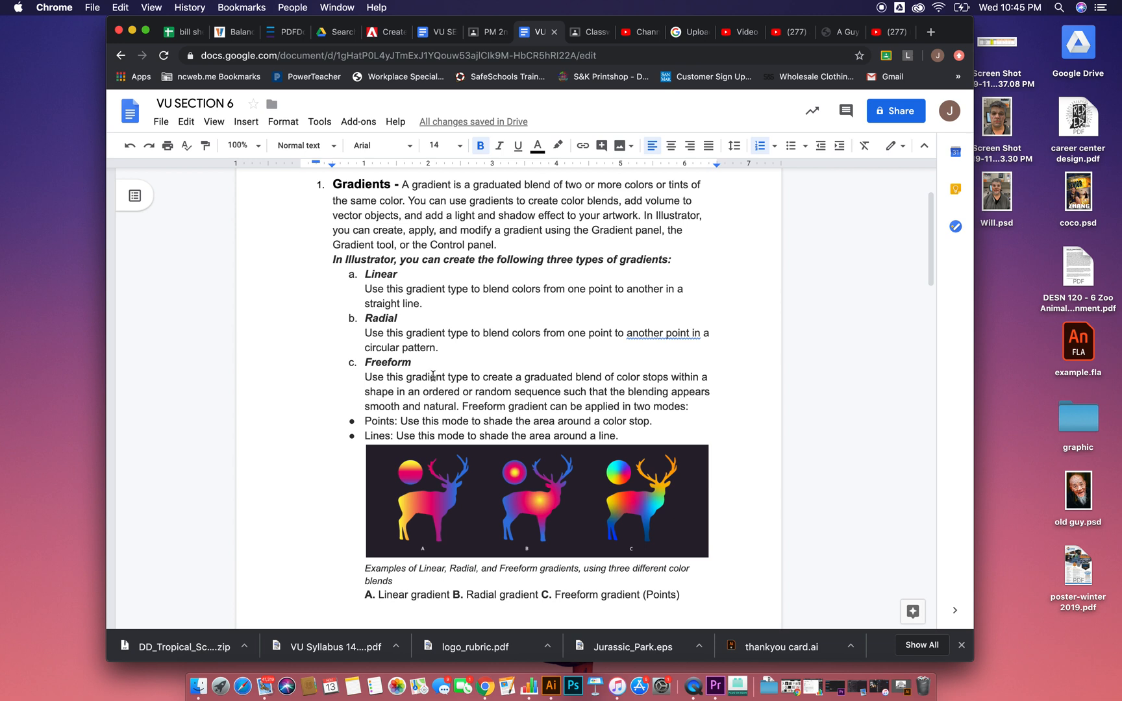
scroll(425, 372, "down", 3)
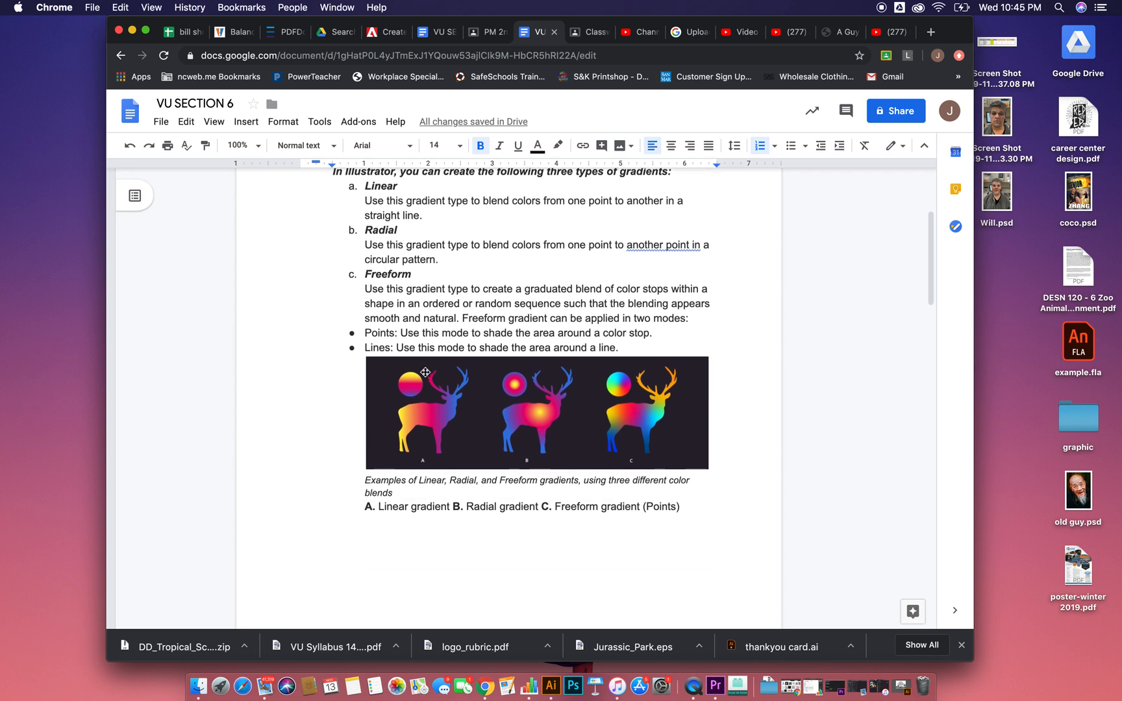
scroll(425, 372, "down", 5)
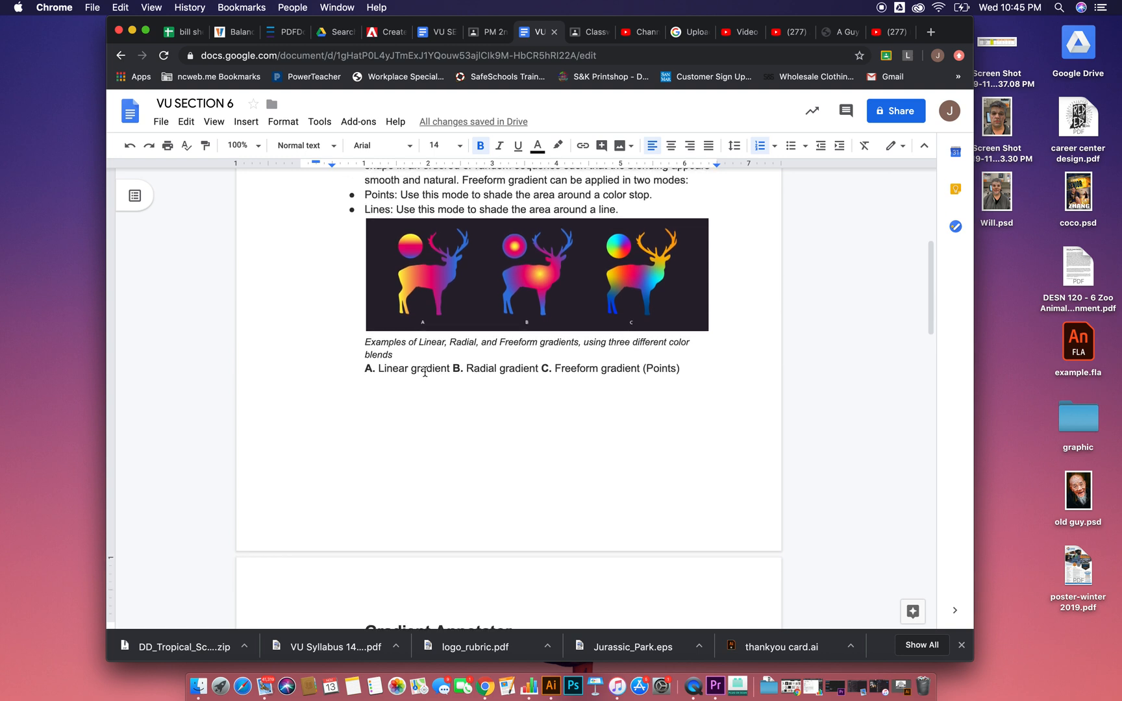
scroll(425, 372, "down", 15)
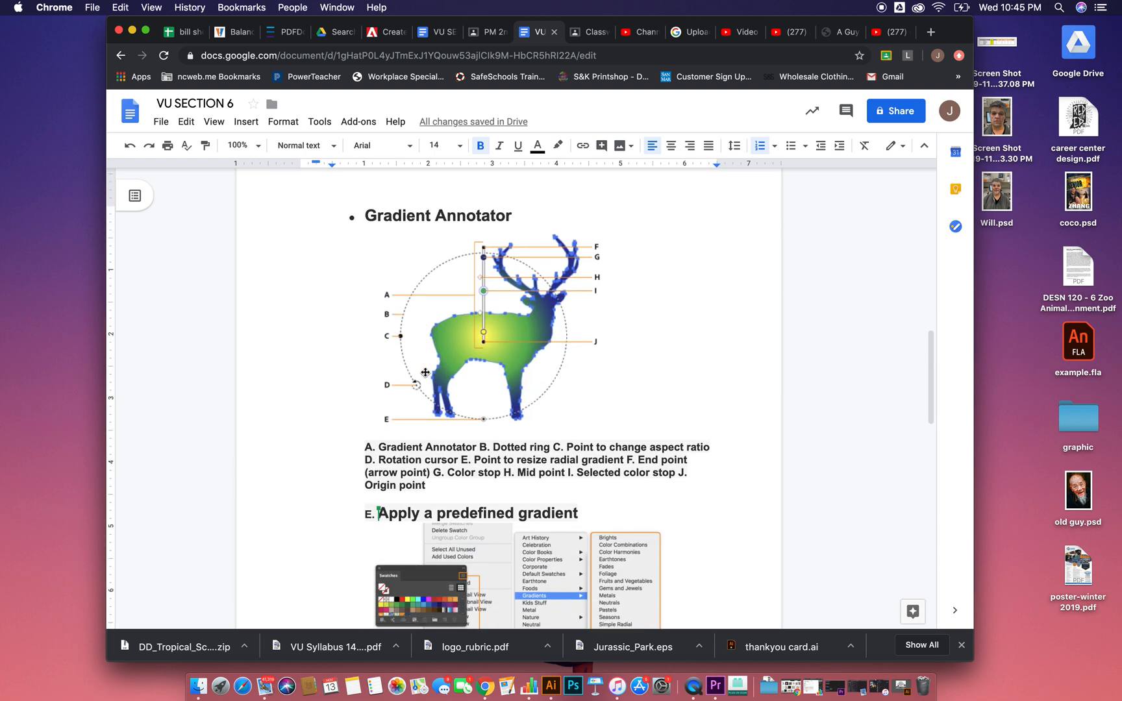
scroll(425, 372, "down", 1)
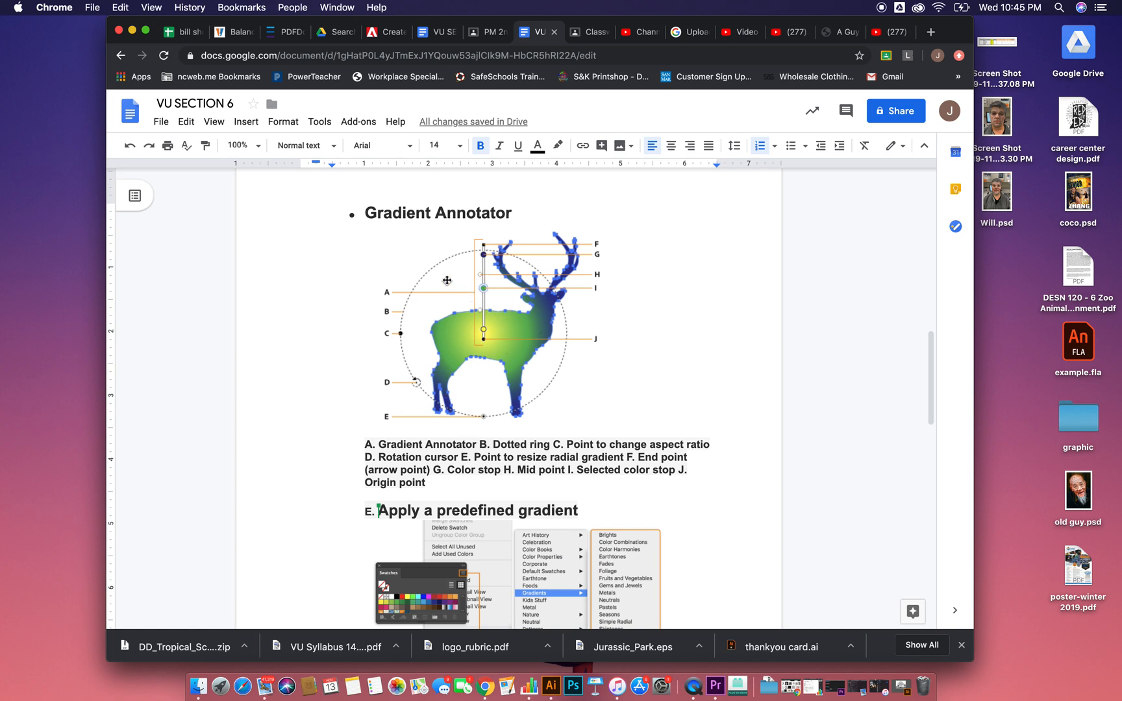
scroll(643, 417, "down", 10)
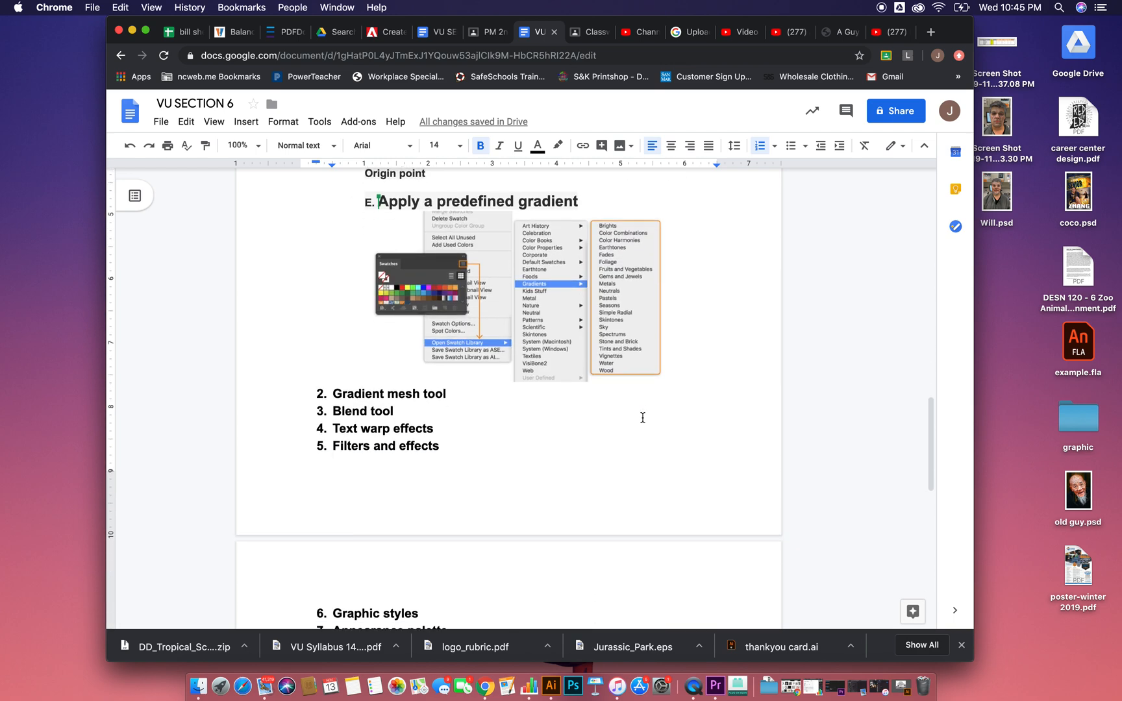
scroll(641, 418, "up", 5)
scroll(643, 418, "up", 4)
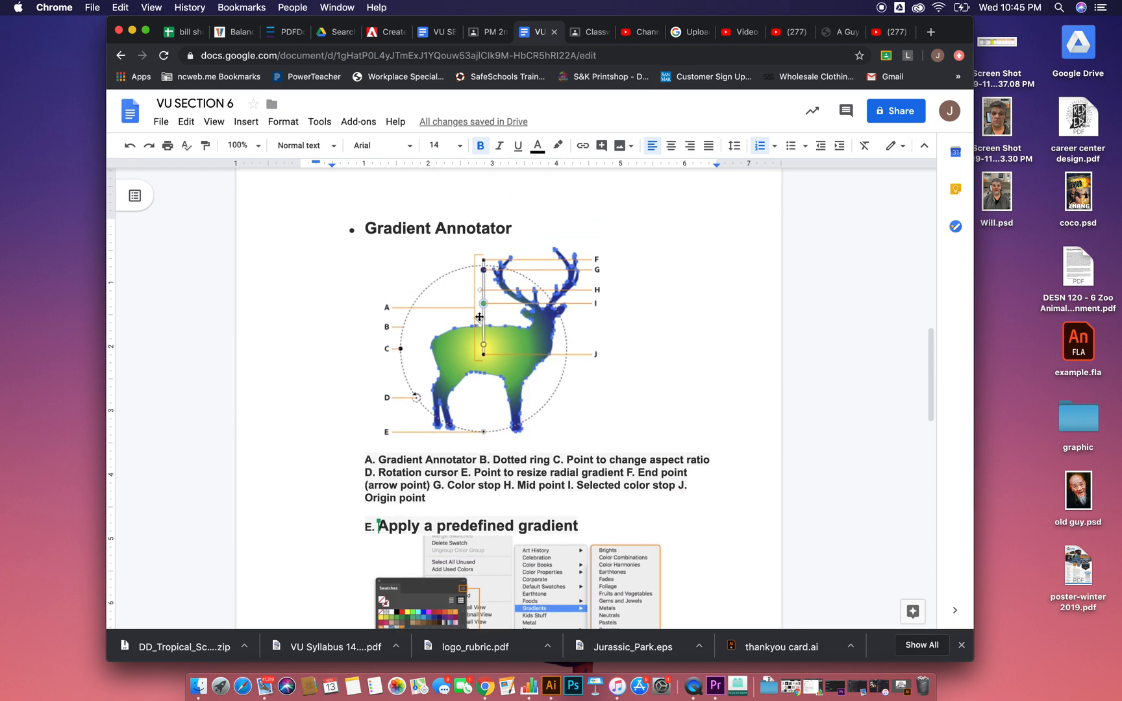
scroll(415, 292, "up", 10)
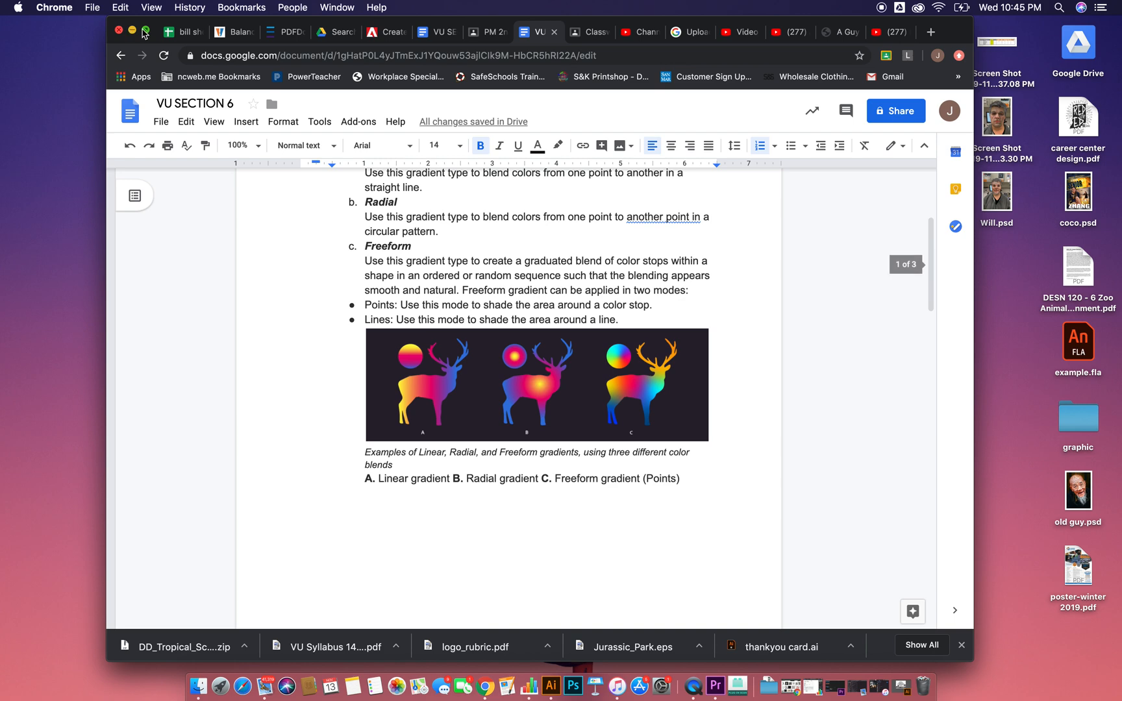
Step: Switch to Illustrator and preview the Layer 4 artwork with Layer 5 hidden, then restore both layers' visibility
left_click(131, 31)
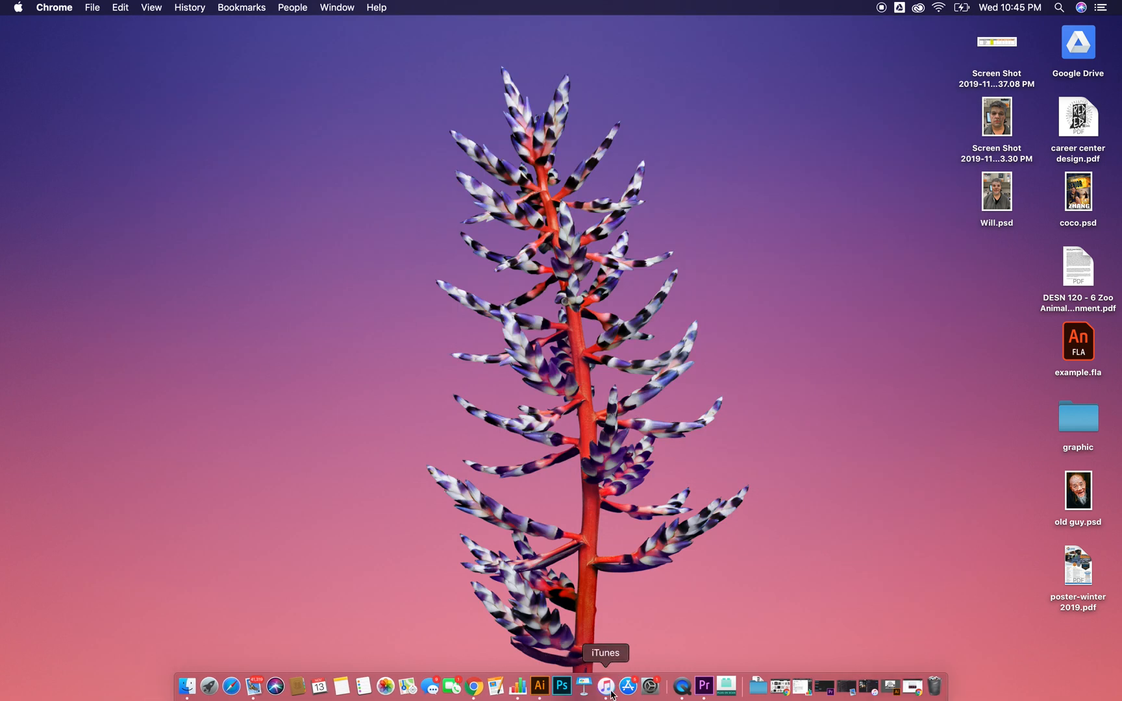
left_click(538, 687)
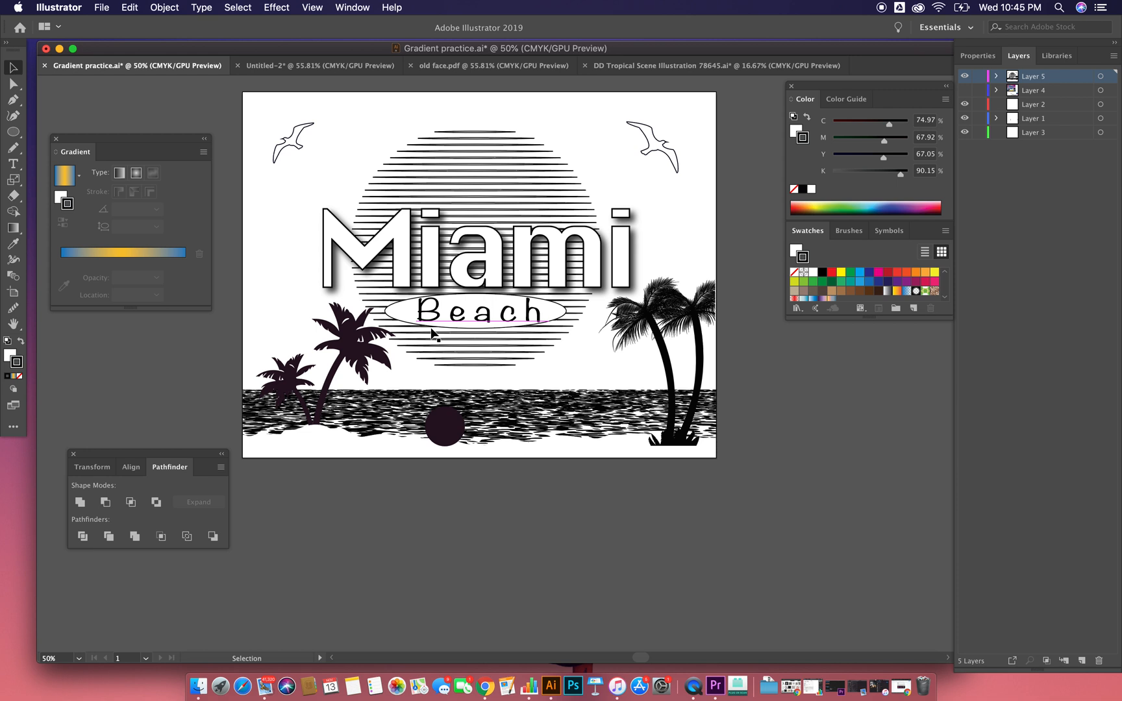
left_click(965, 76)
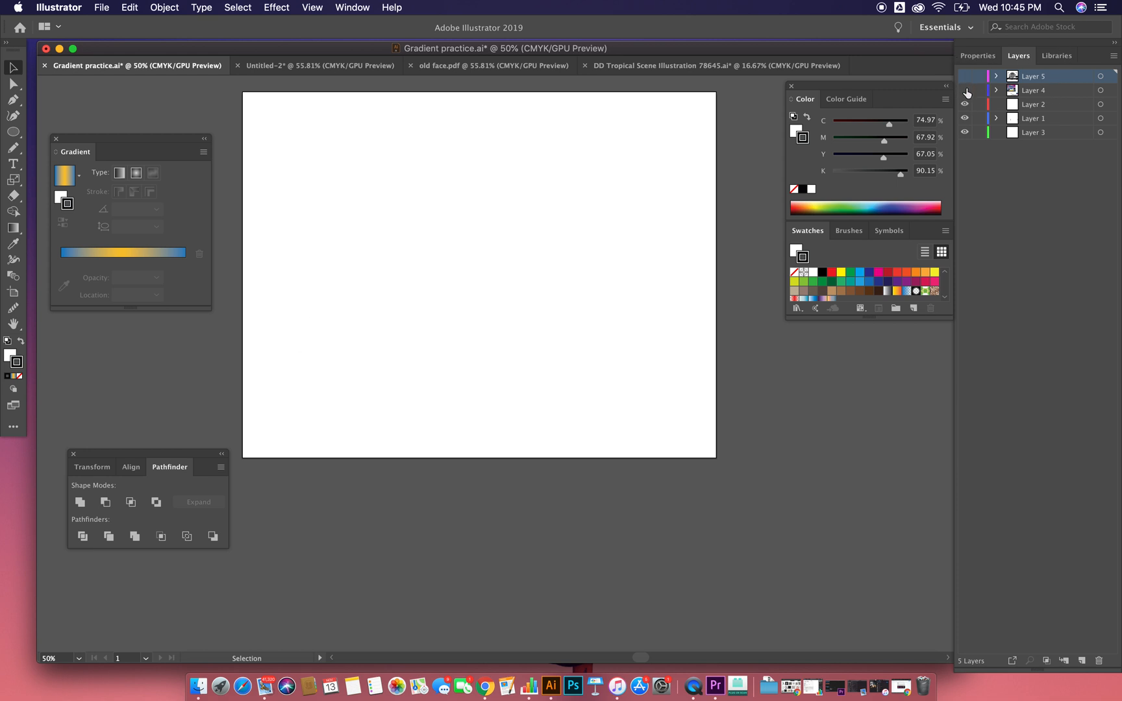
left_click(964, 90)
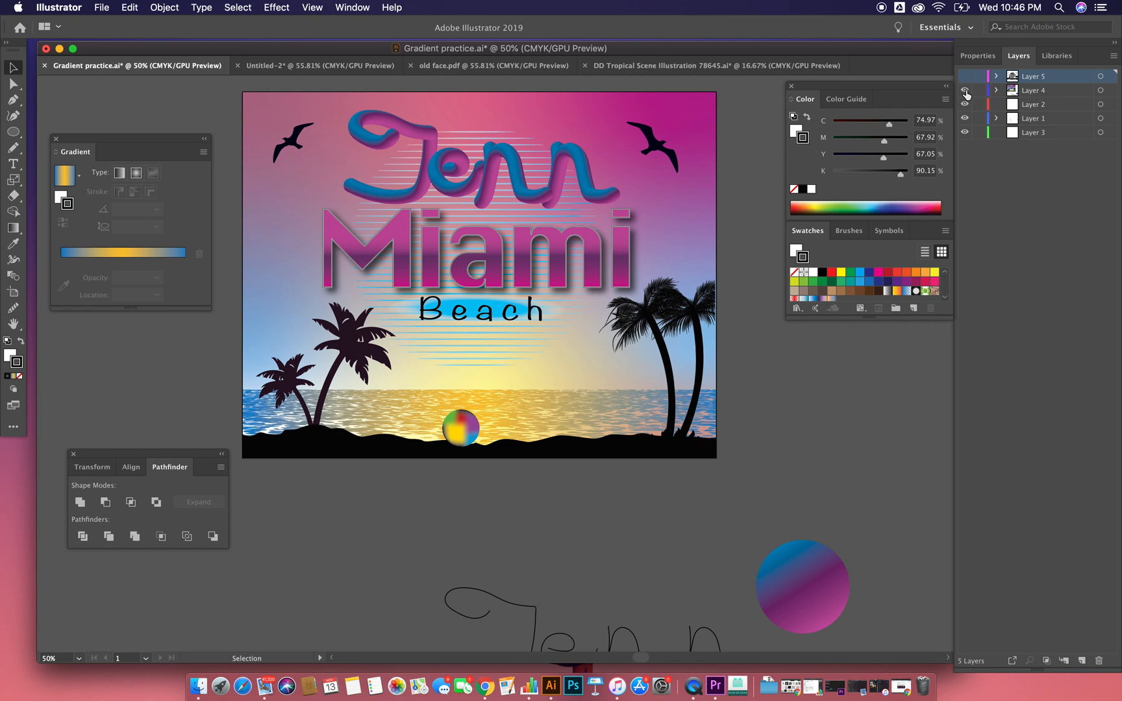
left_click(965, 91)
left_click(965, 76)
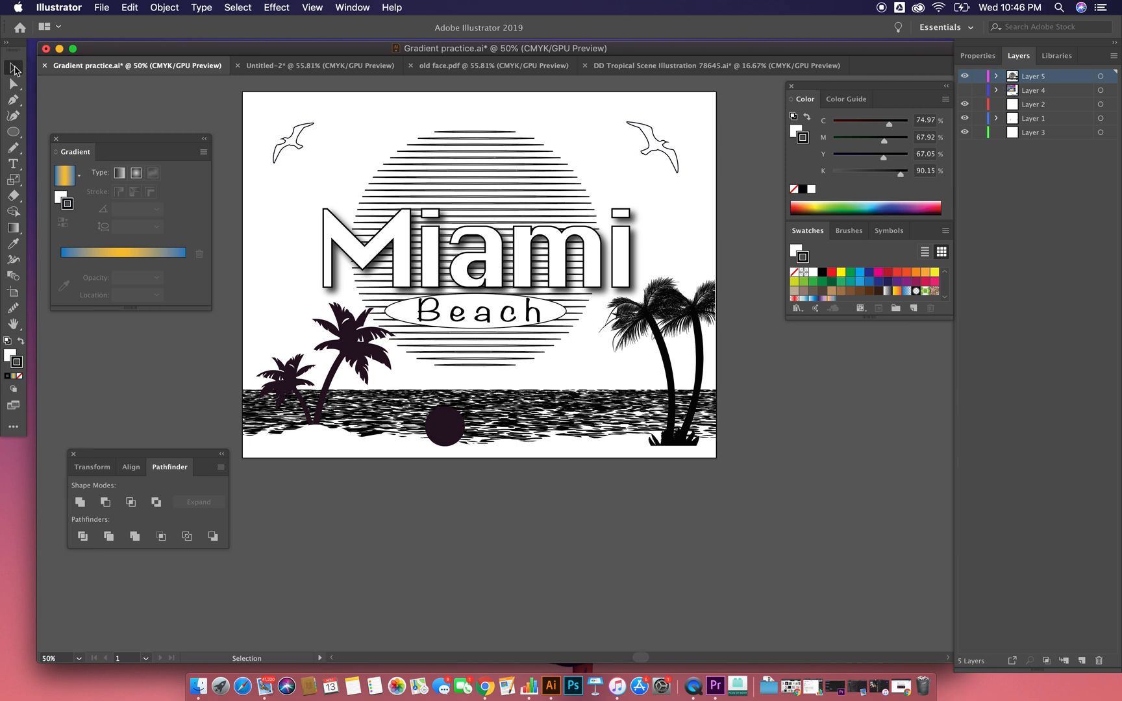
Step: Select the striped sun behind the Miami text and apply the blue-and-yellow gradient to its stroke as a radial gradient
left_click(13, 227)
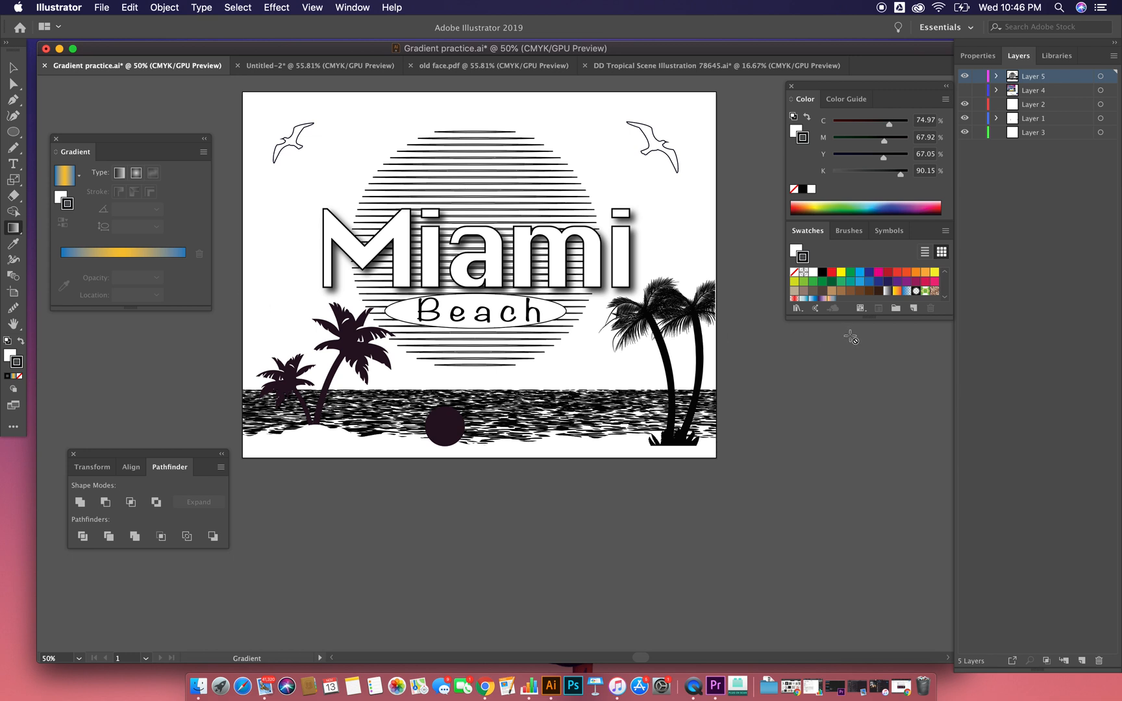
mouse_move(95, 139)
left_mouse_down()
mouse_move(90, 148)
mouse_move(128, 174)
mouse_move(104, 169)
left_mouse_up()
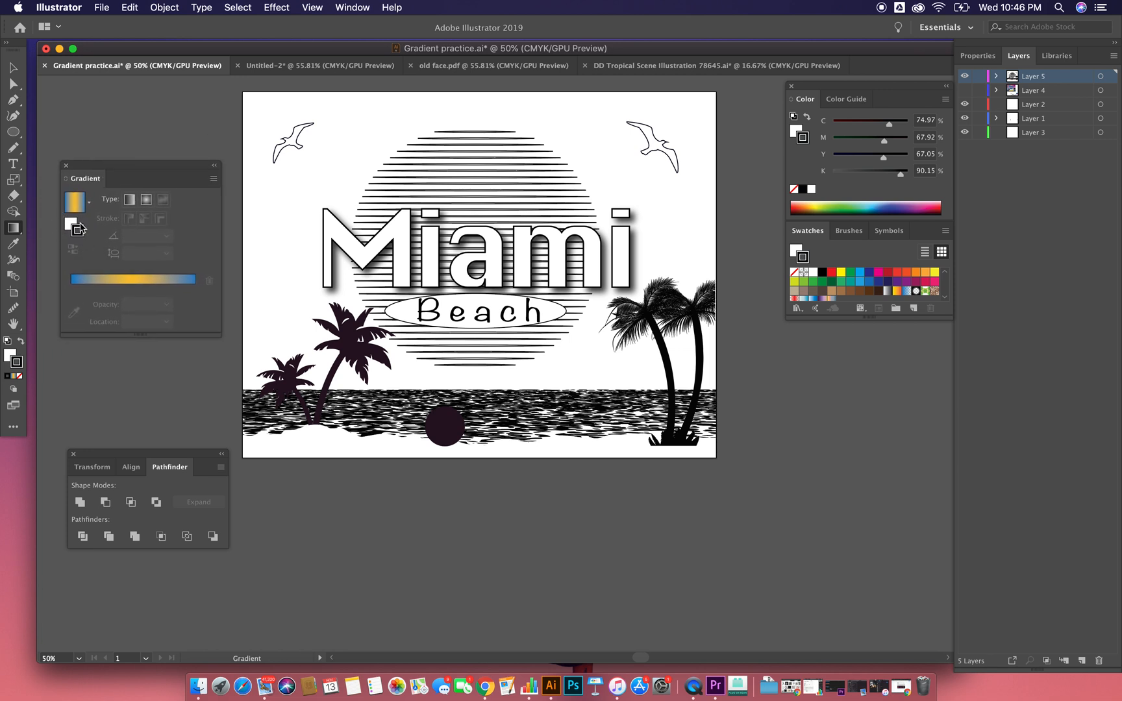
left_click(11, 70)
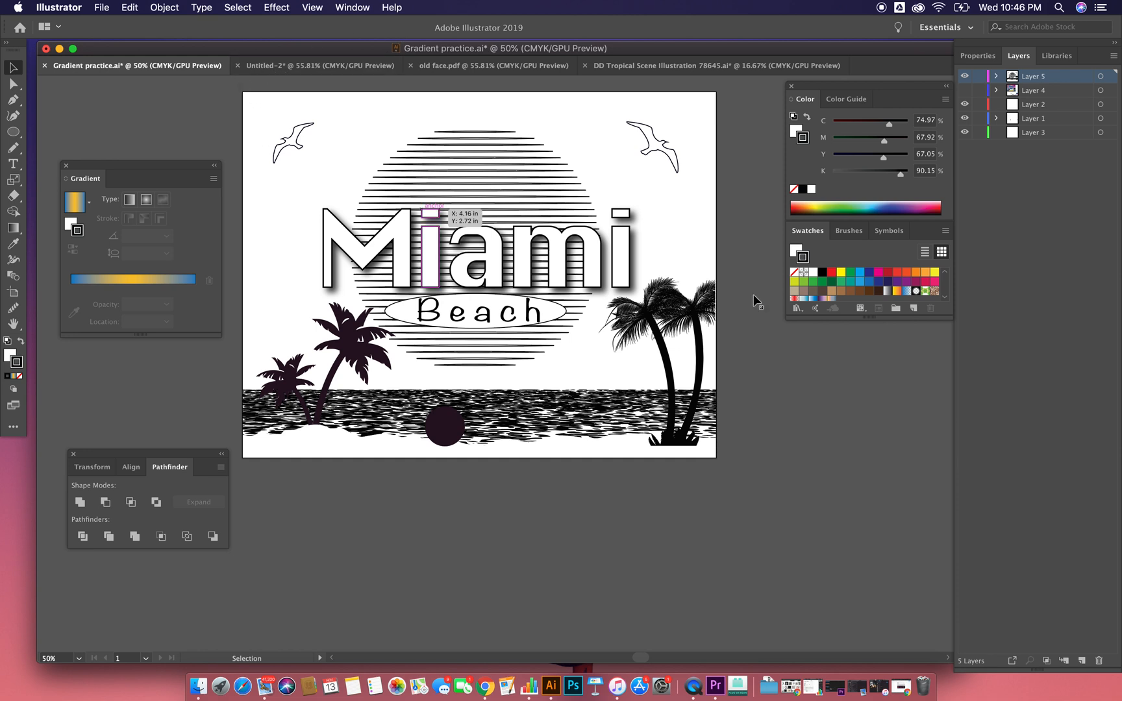
left_click(1050, 109)
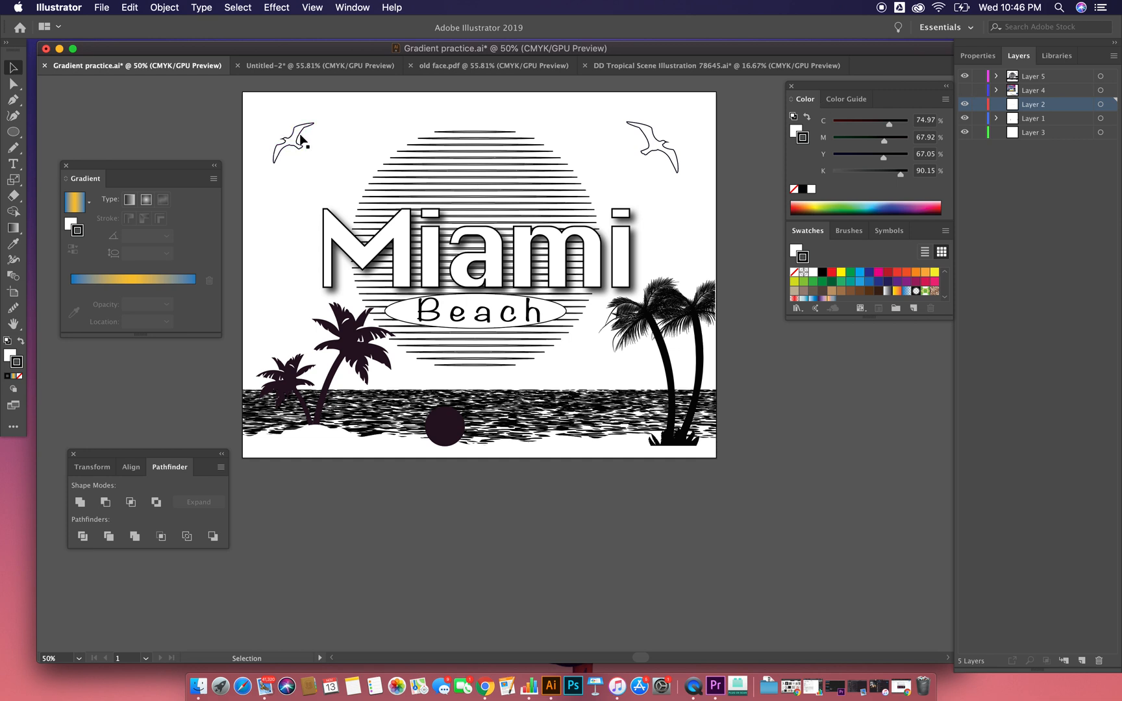
left_click(469, 137)
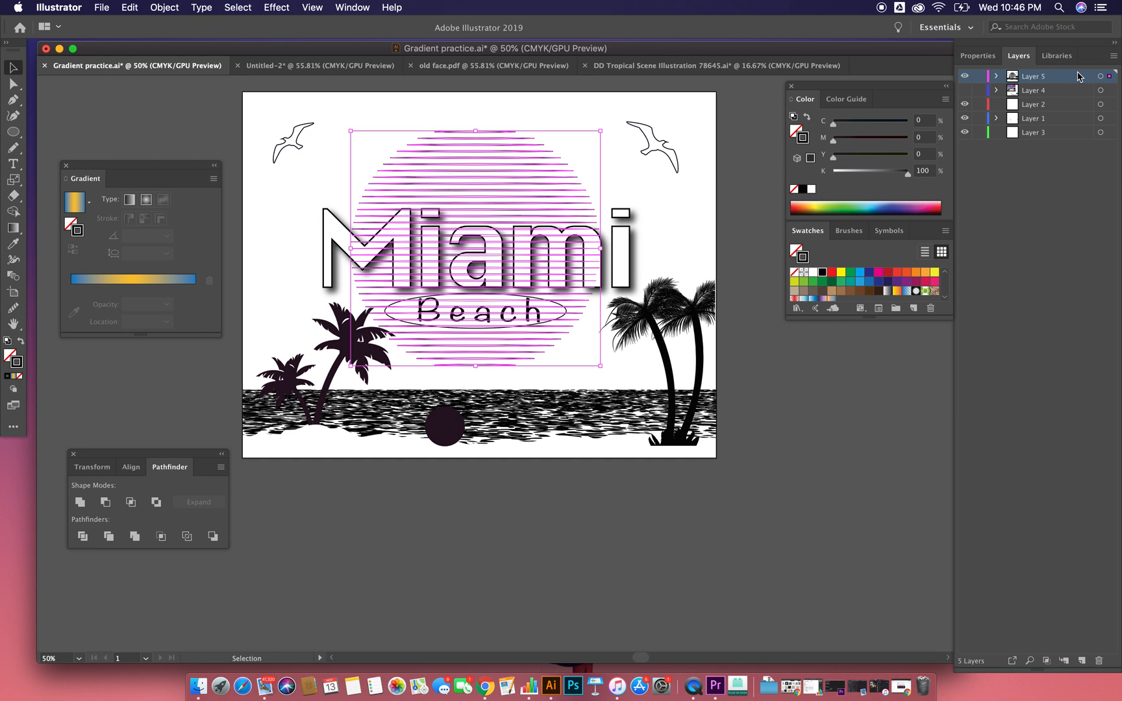
left_click(76, 204)
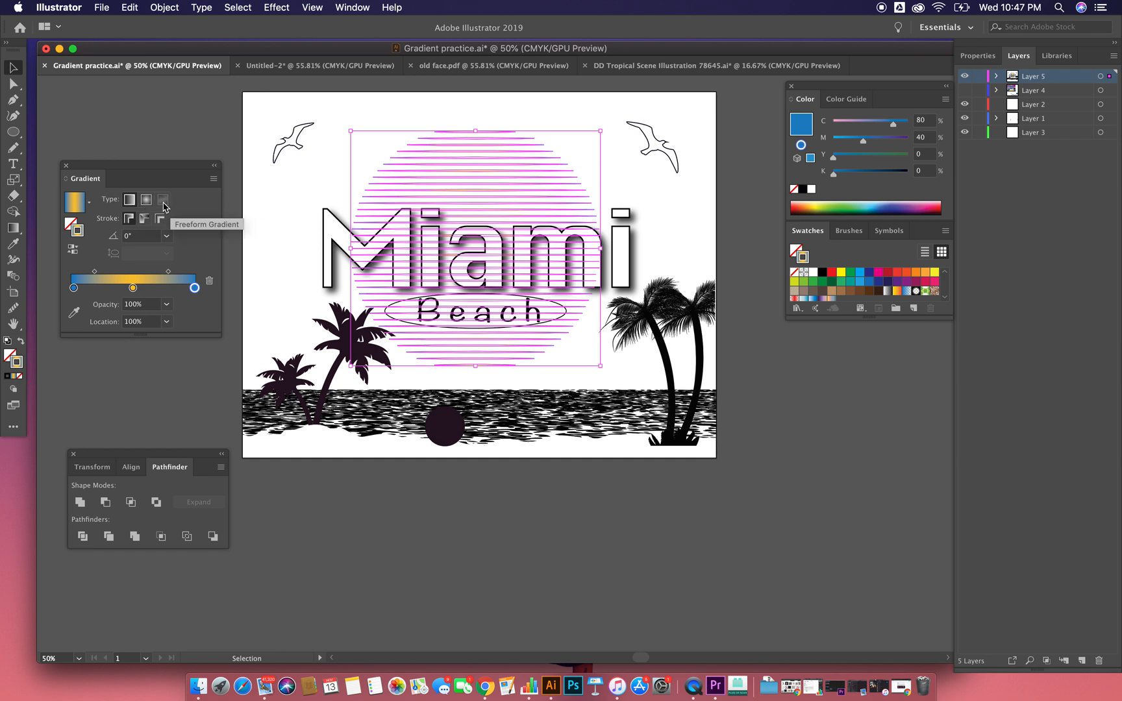
left_click(647, 150)
key("super+1")
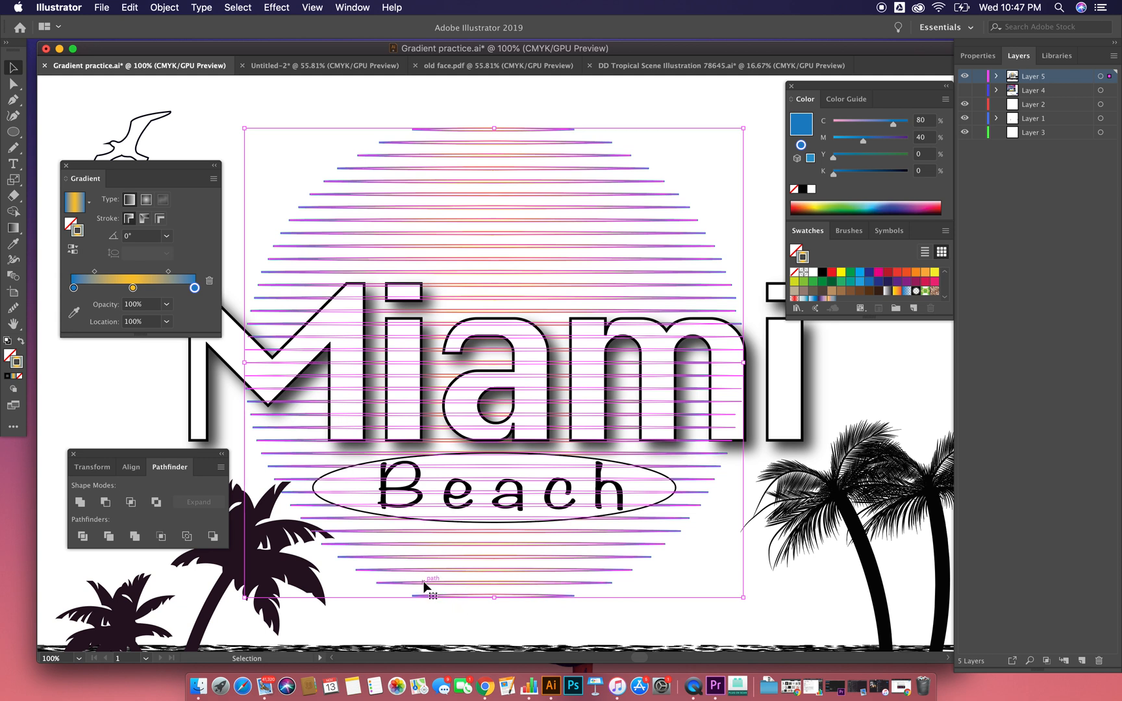
left_click(146, 199)
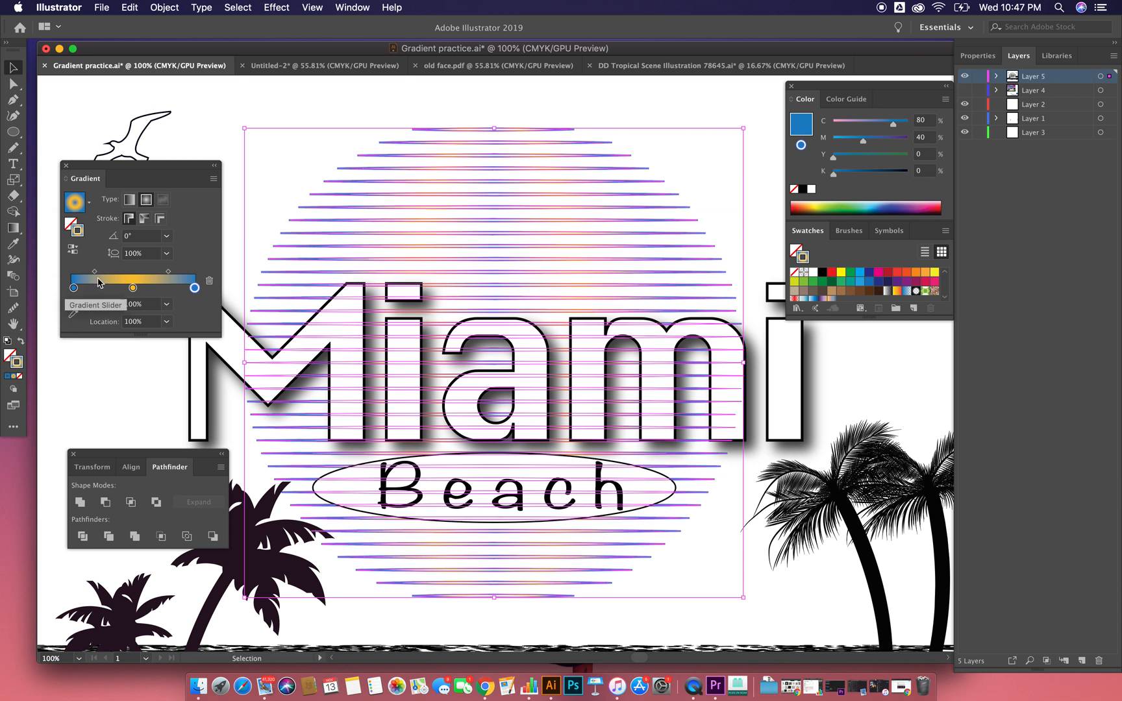
double_click(77, 290)
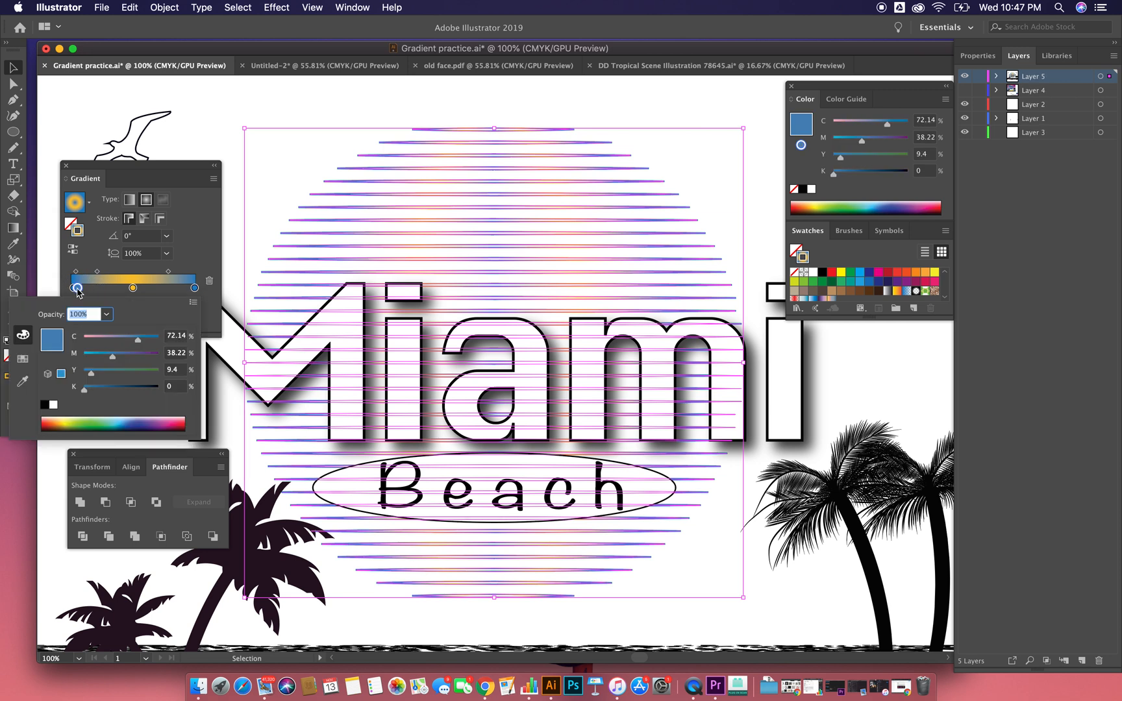
left_click(77, 291)
left_click_drag(77, 290, 75, 311)
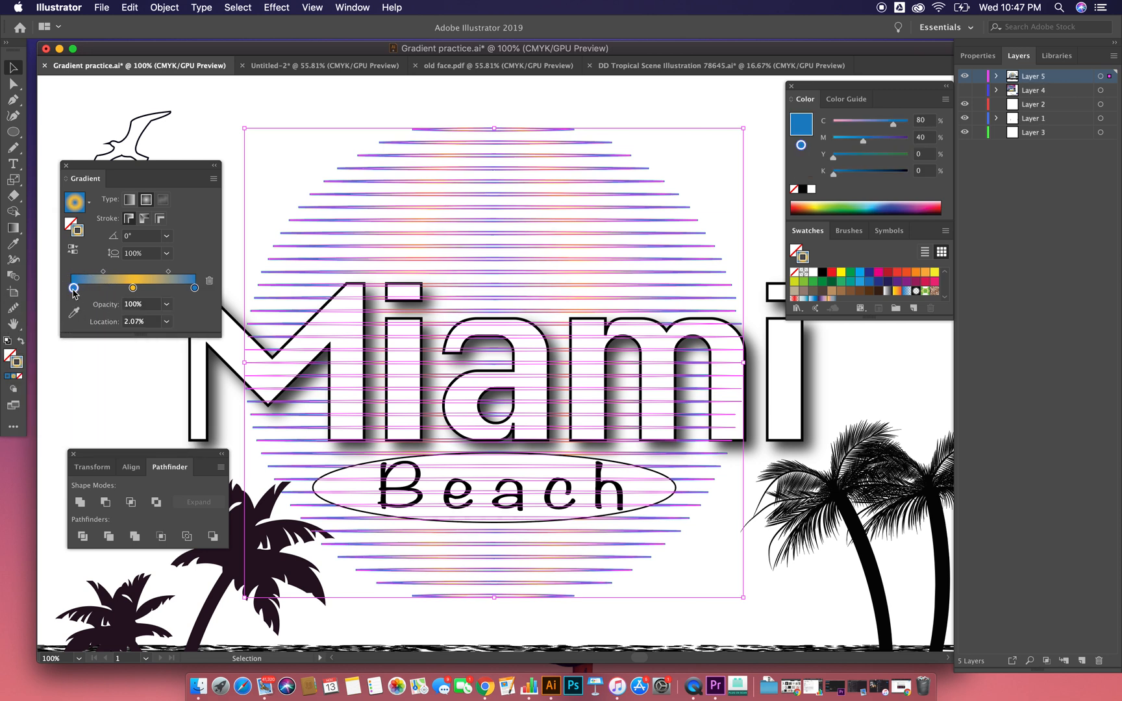
Step: Recolour the first stop of the sun's stroke gradient to purple with C 34.51% and M 89%
double_click(73, 288)
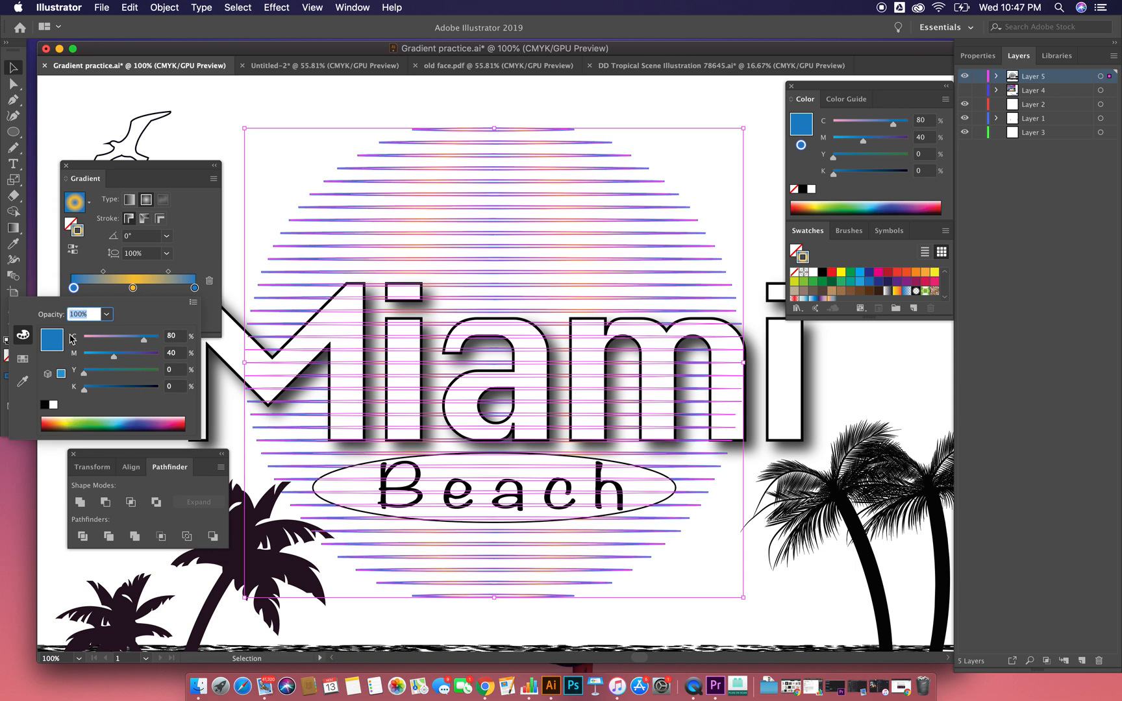
left_click(175, 422)
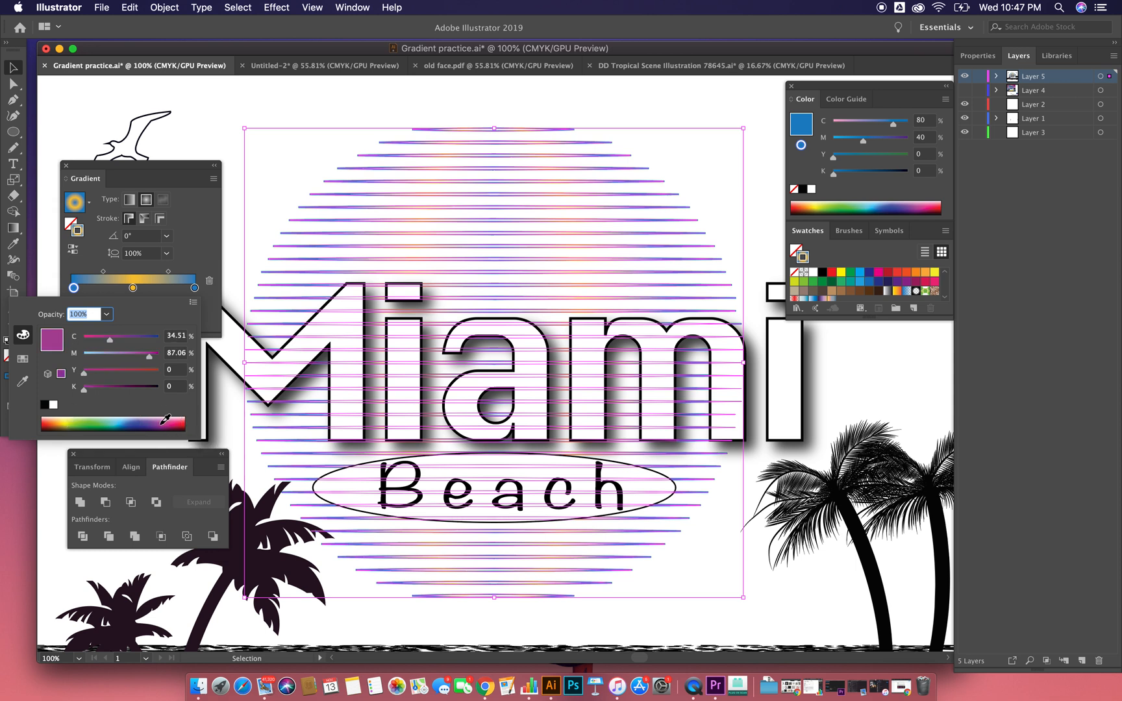
left_click_drag(149, 356, 151, 357)
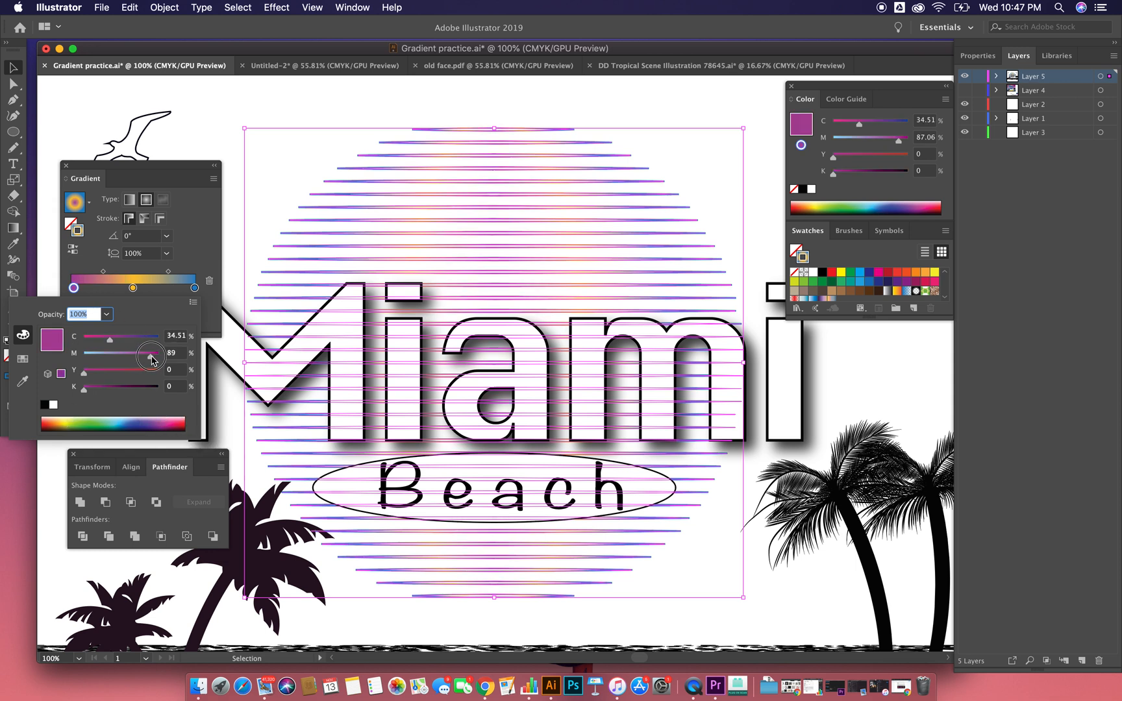
Step: Recolour the gradient's middle stop to pale pink by lowering its yellow, and deselect the sun
left_click(133, 288)
double_click(133, 288)
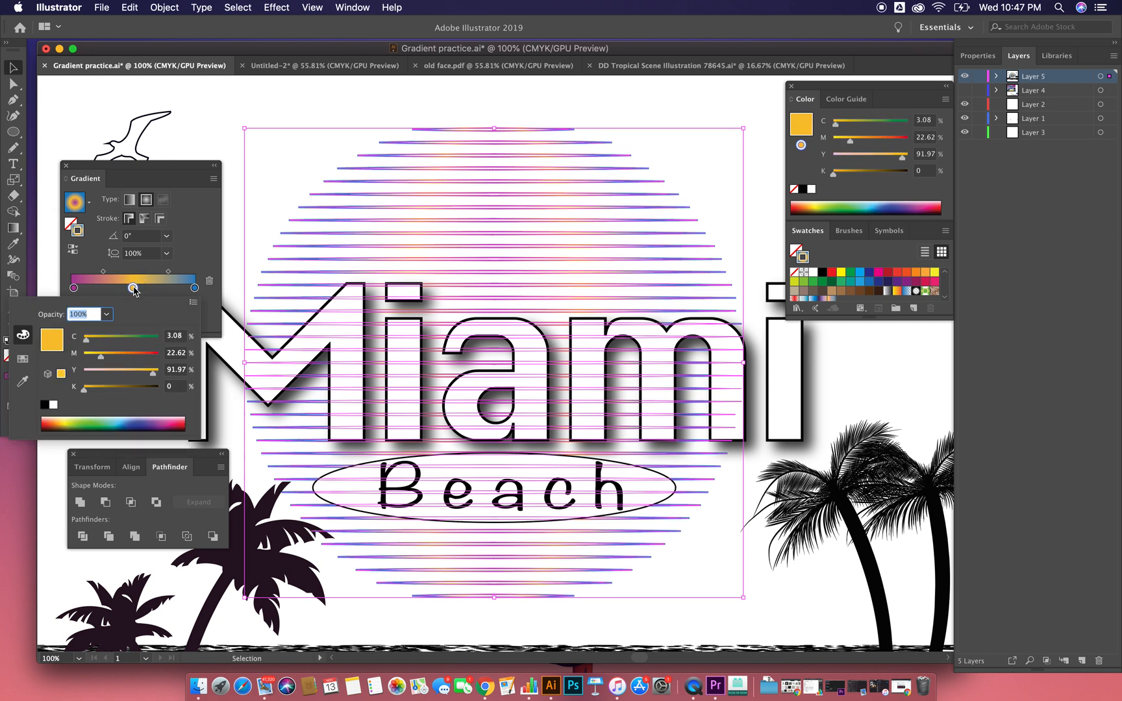
left_click_drag(157, 376, 95, 375)
double_click(195, 288)
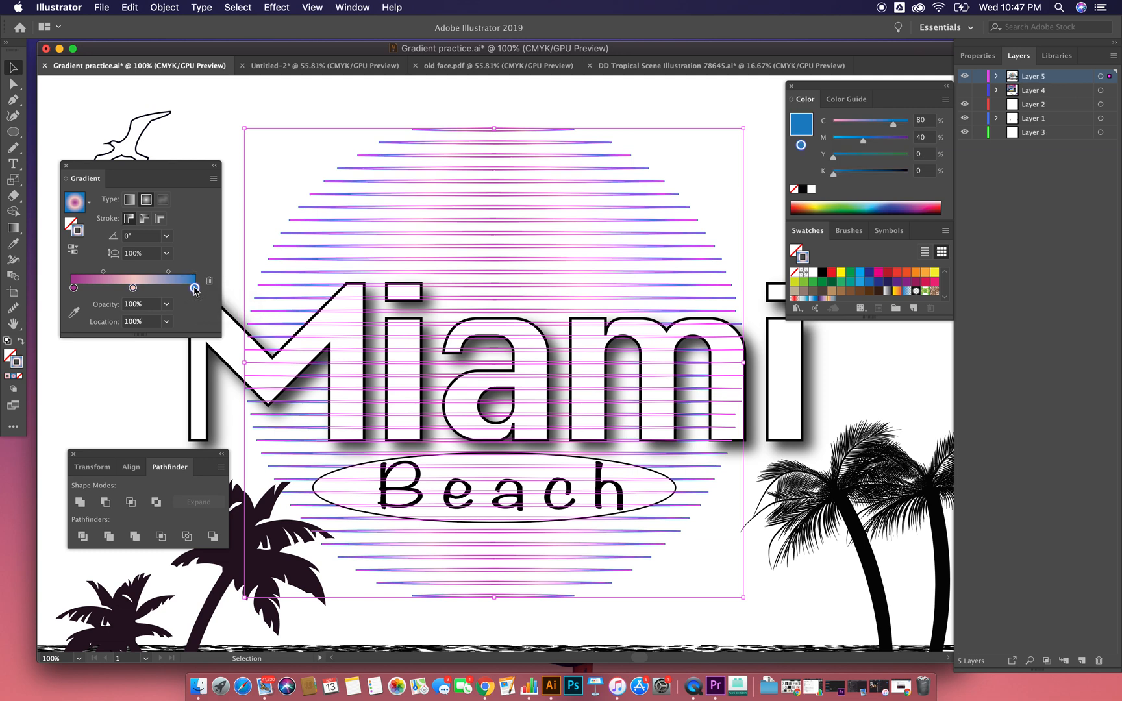
left_click(201, 261)
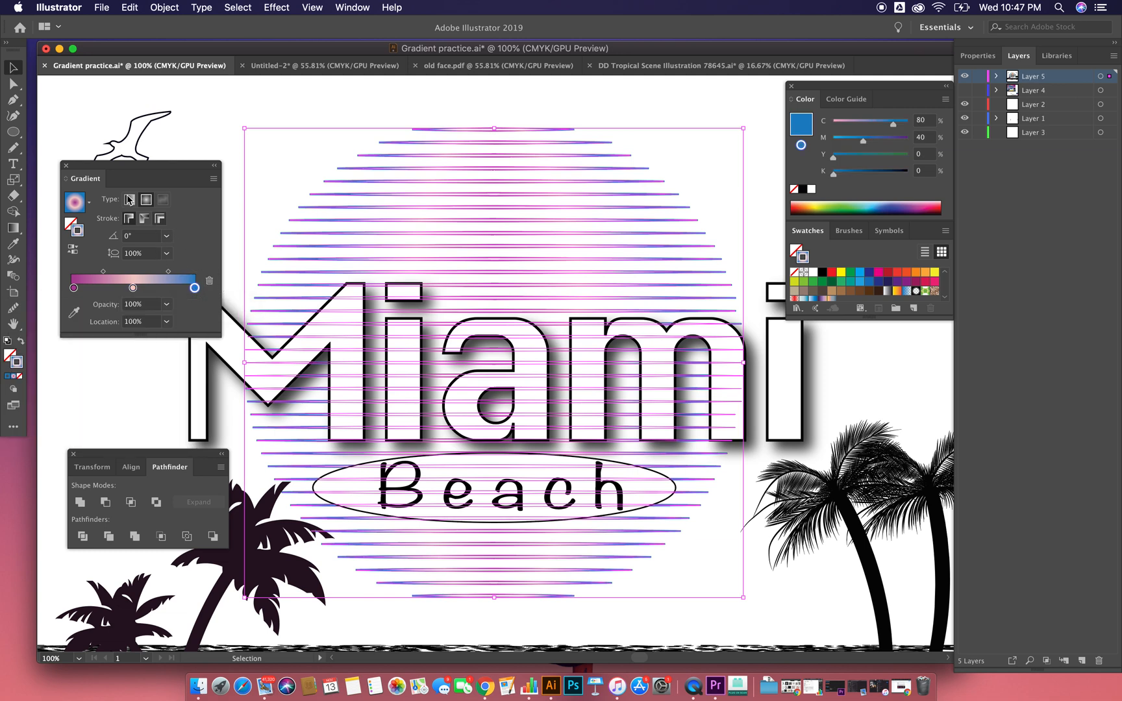
left_click(20, 68)
left_click(203, 111)
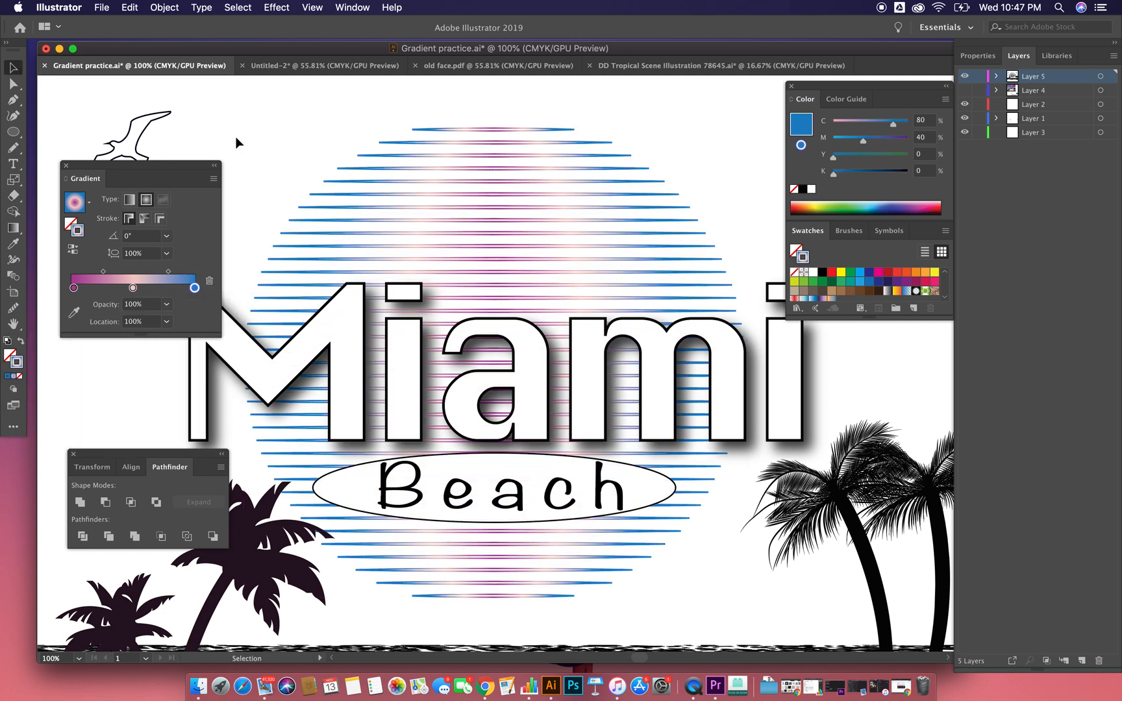
Step: Reselect the striped sun, activate the Gradient tool and swap the fill and stroke to move the gradient to the fill
left_click(381, 167)
left_click(12, 229)
key("ctrl+Up")
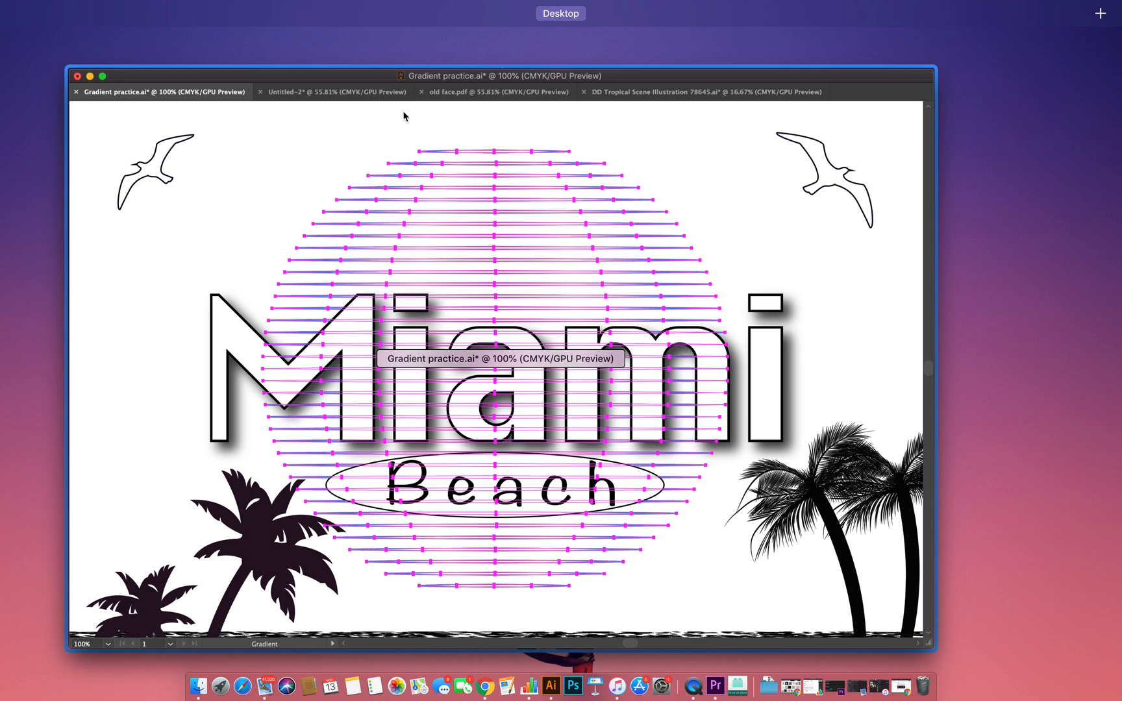
left_click(403, 116)
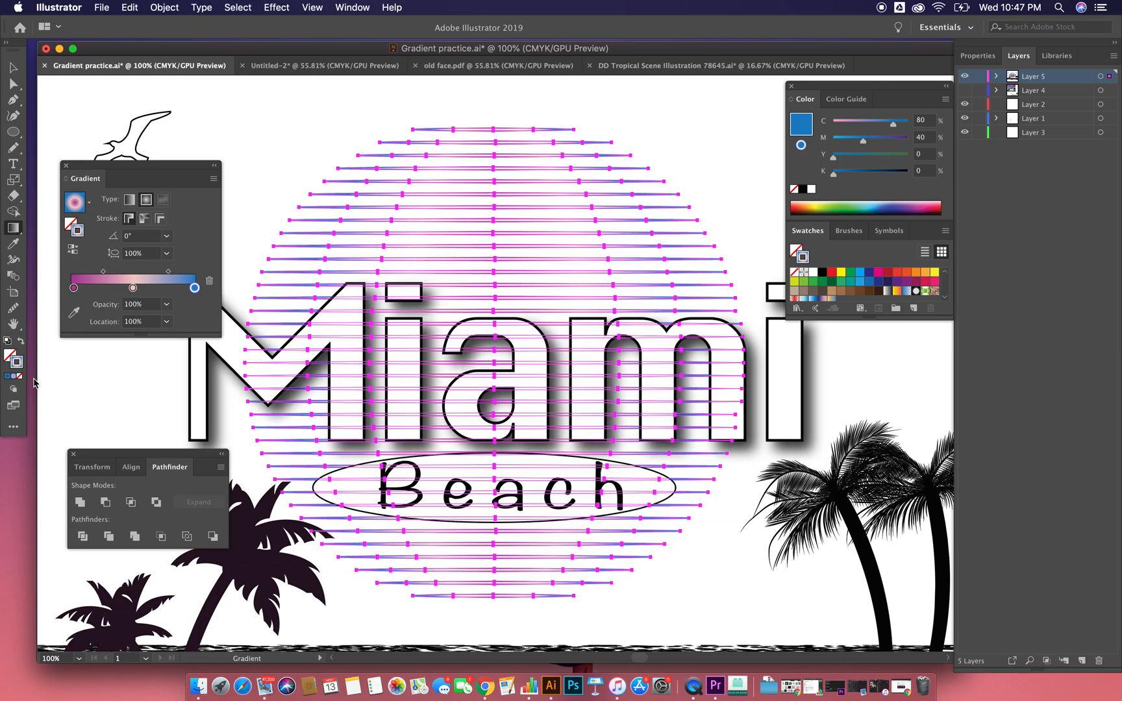
key("shift+x")
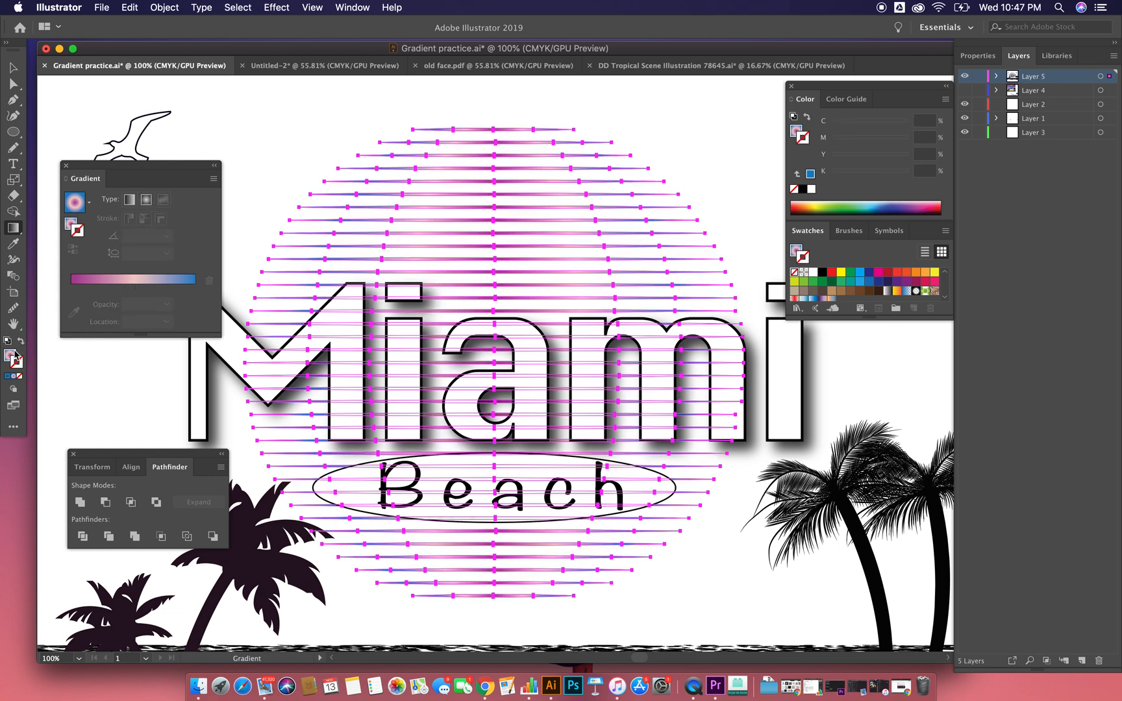
Step: Redraw the striped sun's radial gradient diagonally from its upper left towards its lower right at about -55°, and deselect the sun
mouse_move(440, 131)
left_mouse_down()
mouse_move(471, 385)
mouse_move(453, 327)
mouse_move(494, 426)
mouse_move(530, 612)
mouse_move(524, 644)
mouse_move(475, 476)
mouse_move(441, 85)
mouse_move(482, 380)
left_mouse_up()
key("super+minus")
key("super+minus")
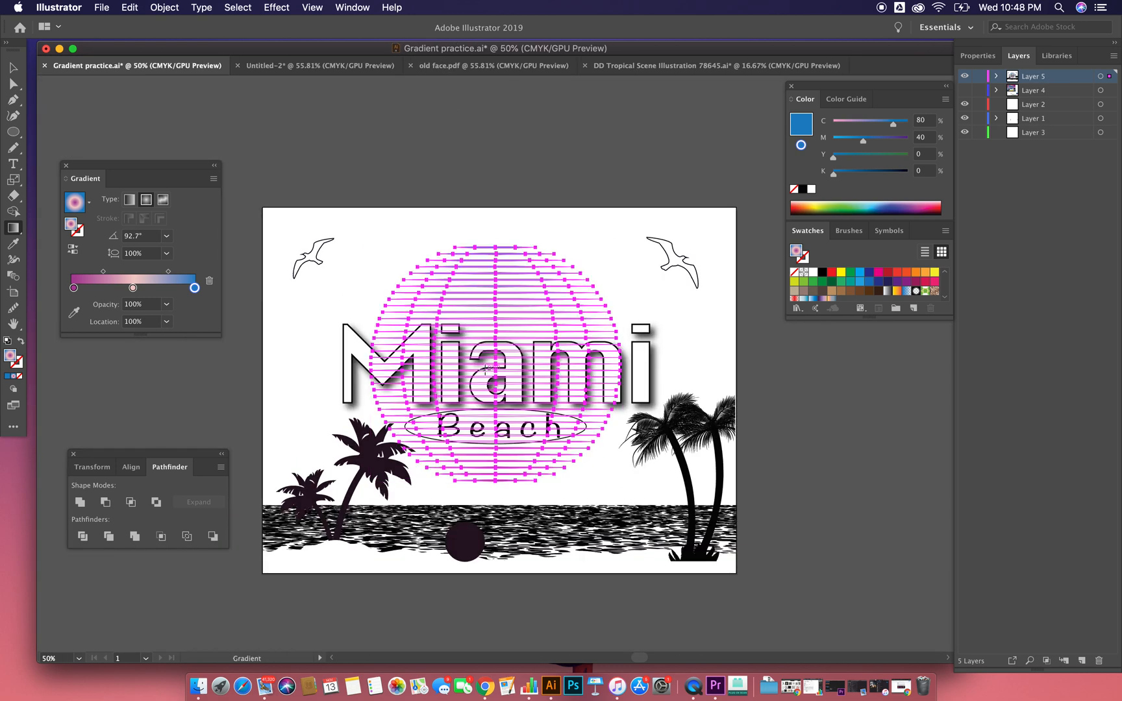
key("super+plus")
key("super+plus")
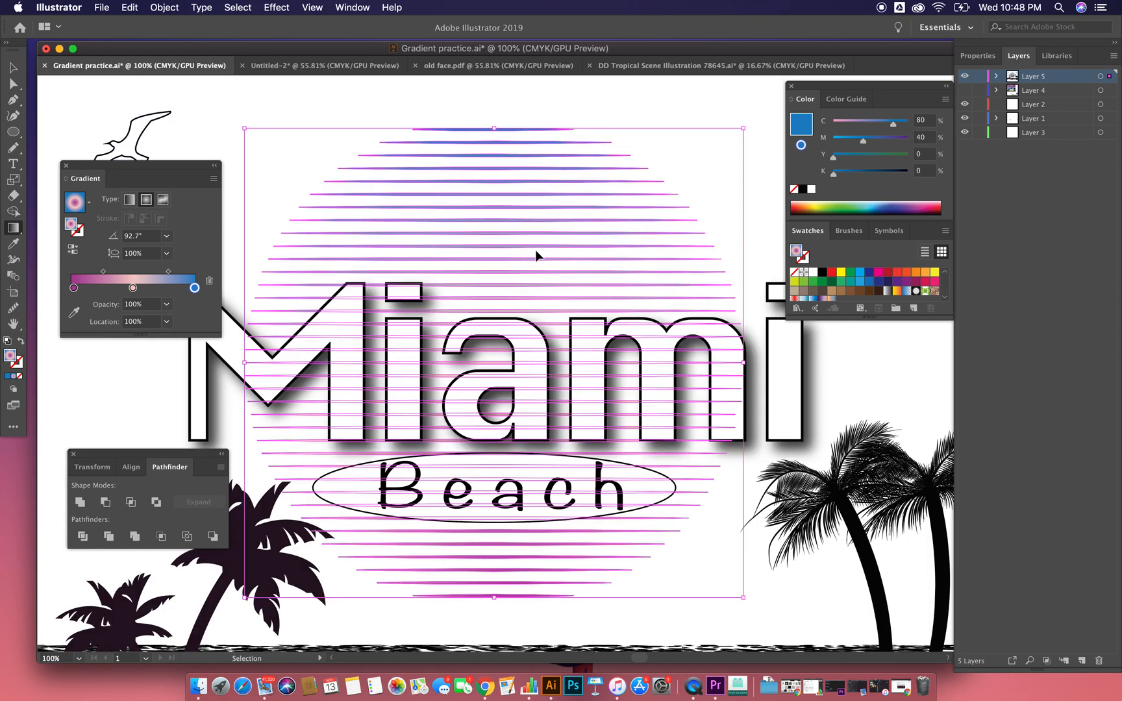
left_click_drag(477, 136, 627, 549)
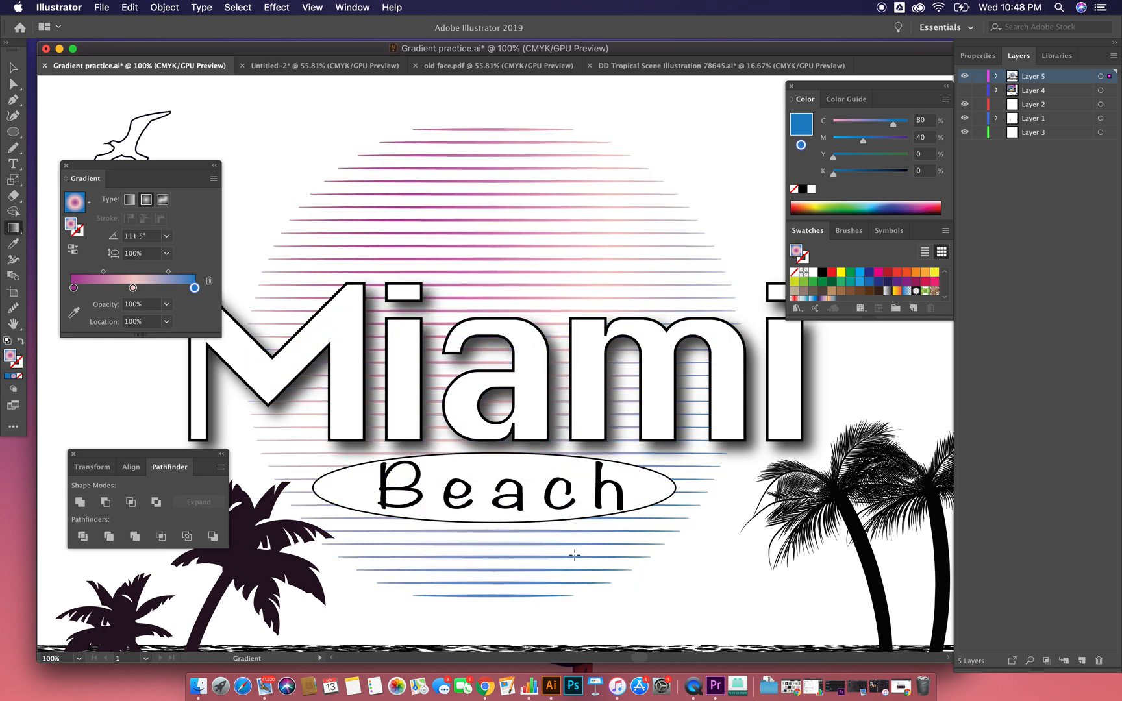
key("v")
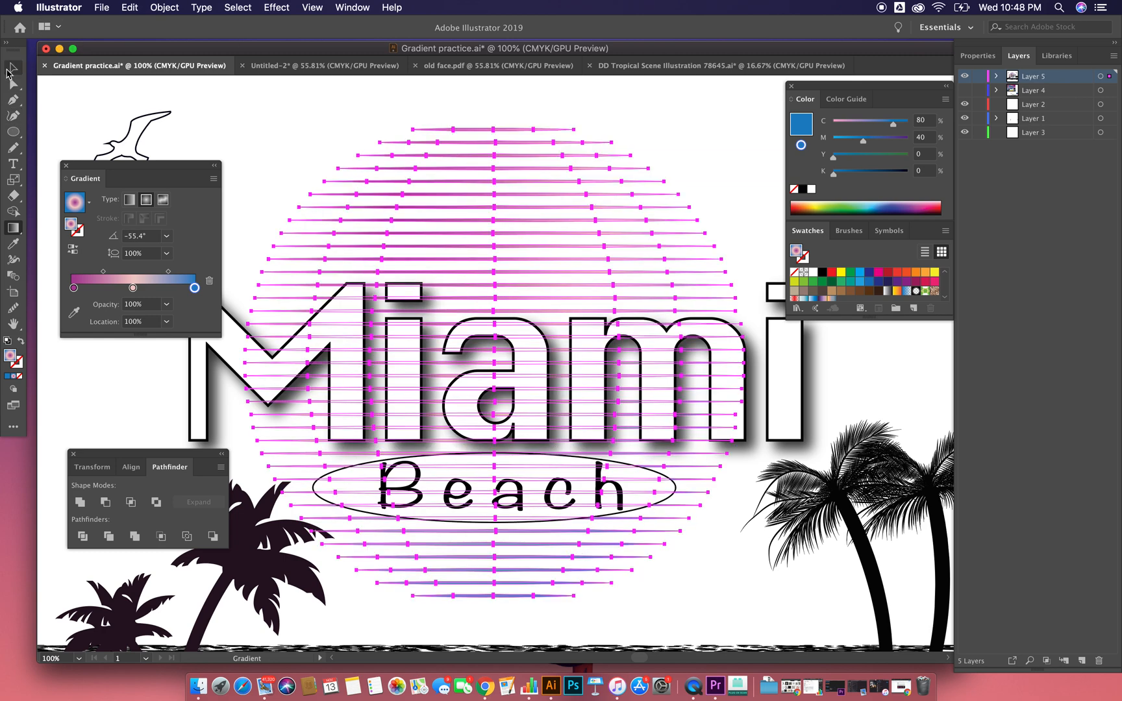
left_click(193, 102)
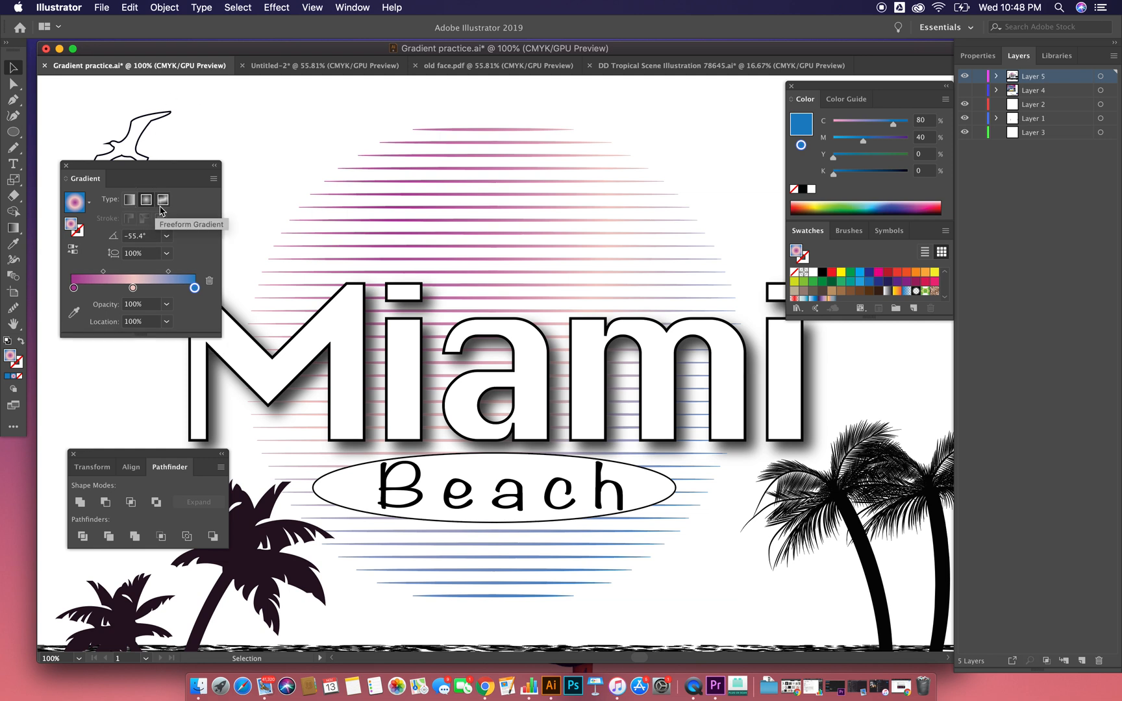
Step: Fill the ellipse behind the Beach text with the radial gradient and fit it to the ellipse with an aspect ratio of about 19%
left_click(339, 506)
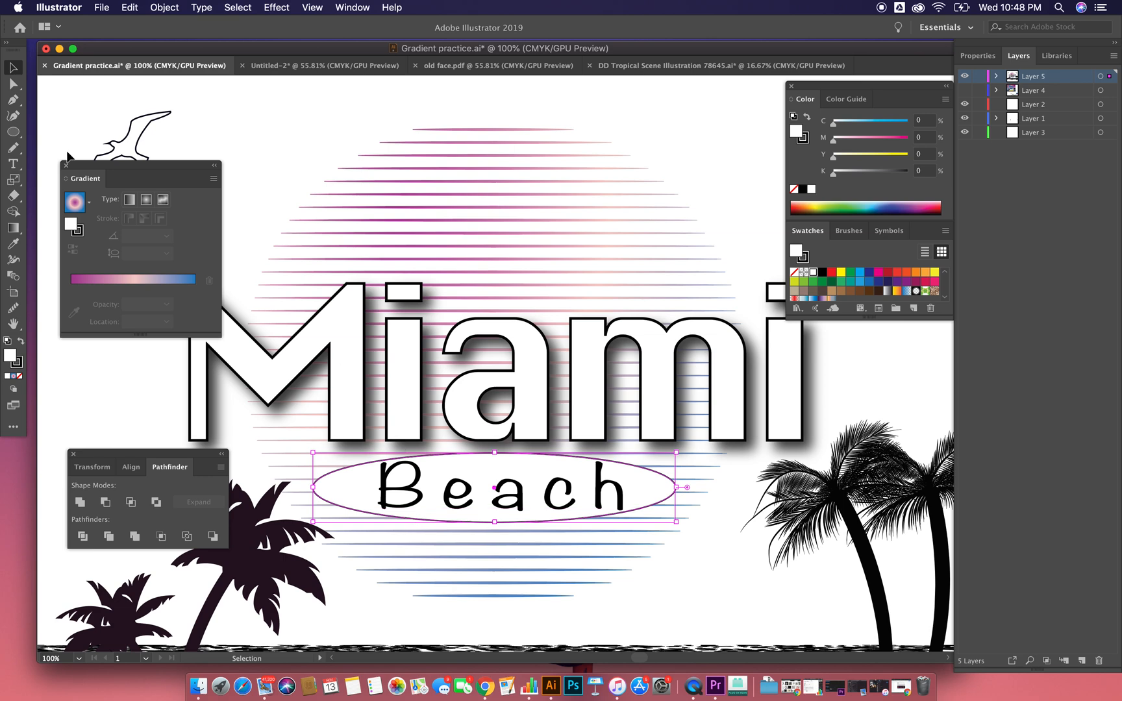
left_click(75, 202)
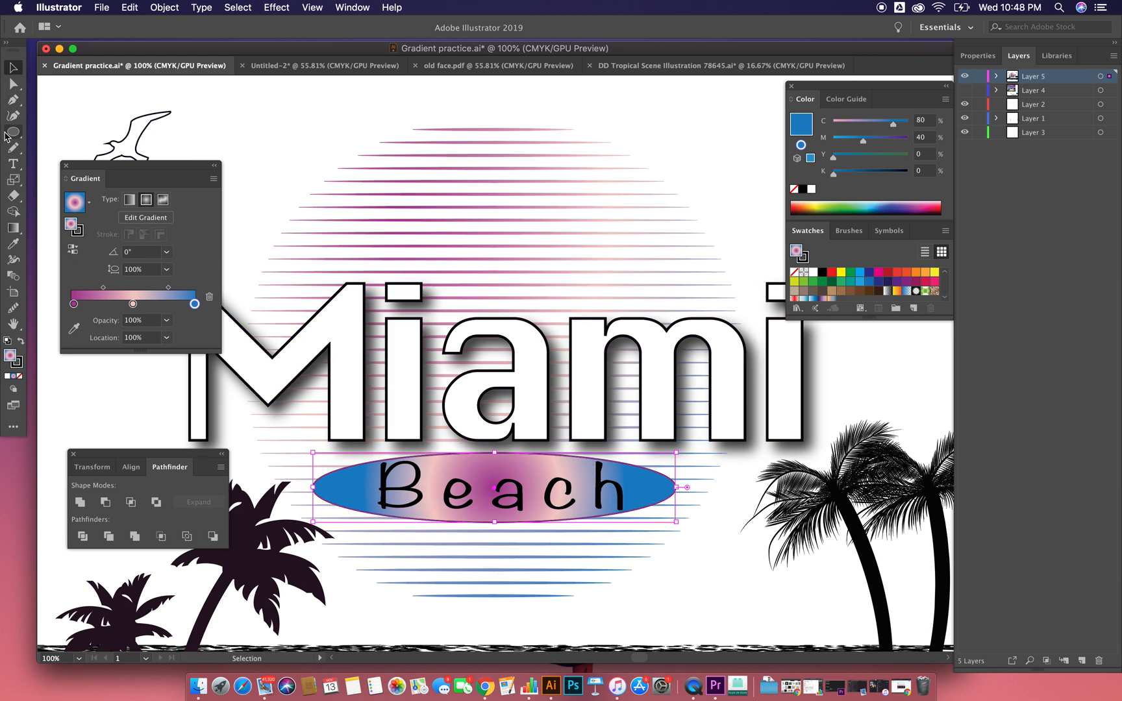
left_click(14, 230)
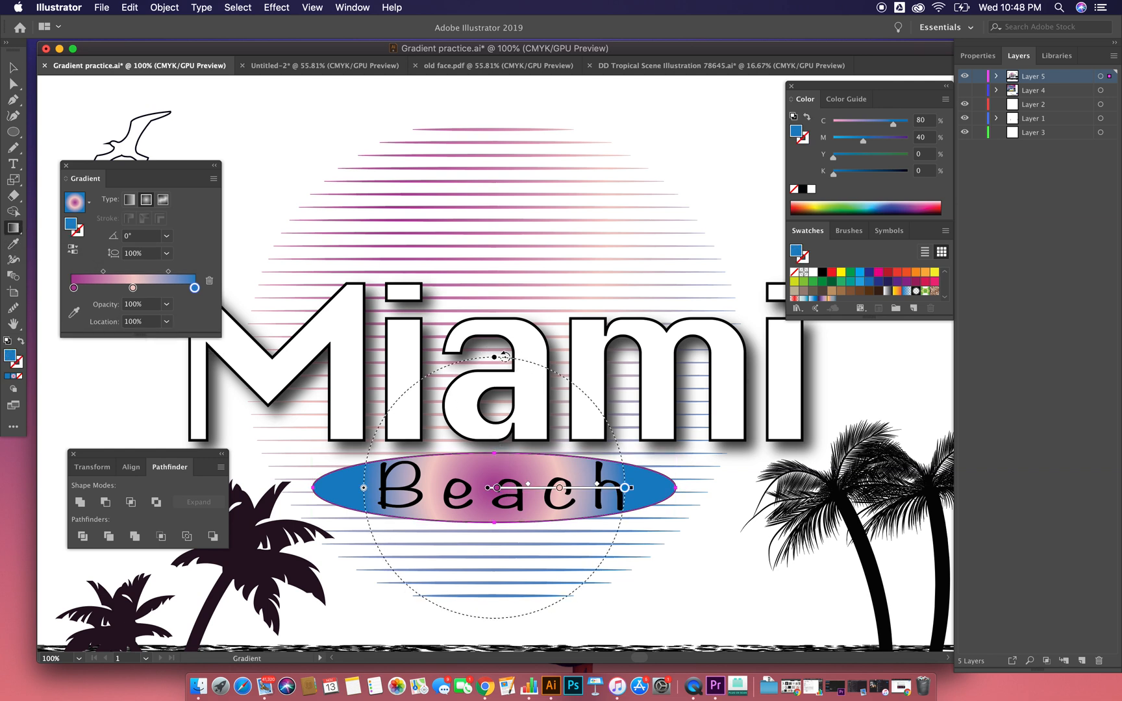
left_click_drag(494, 359, 495, 453)
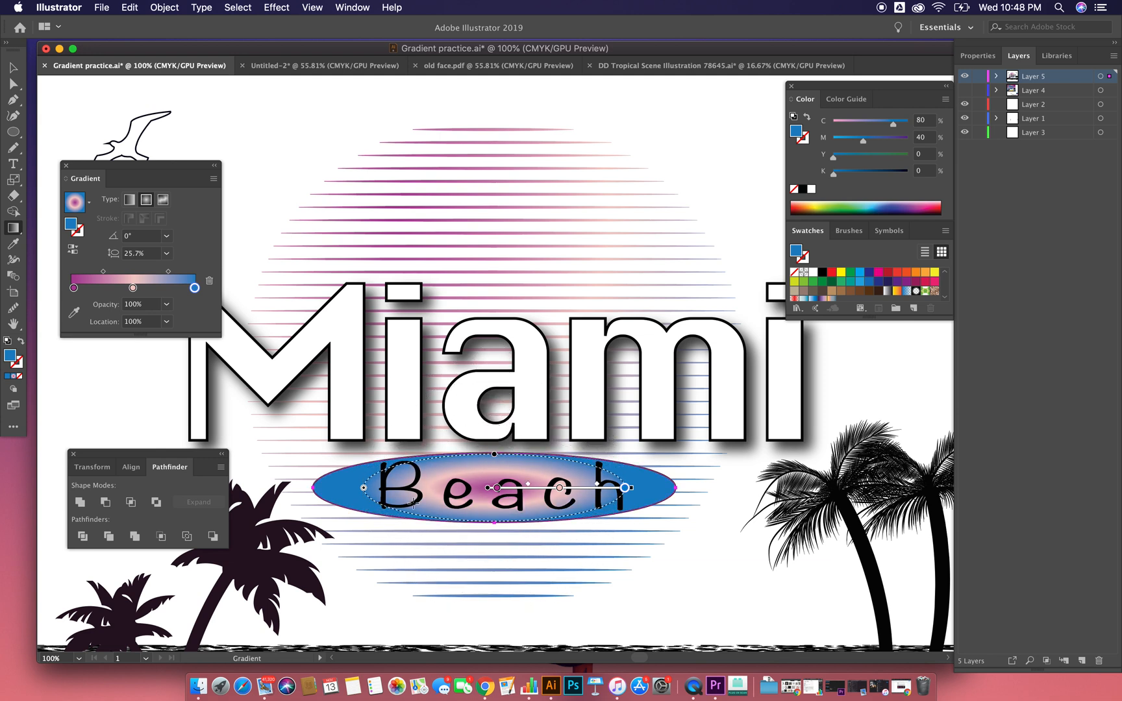
left_click_drag(364, 488, 315, 488)
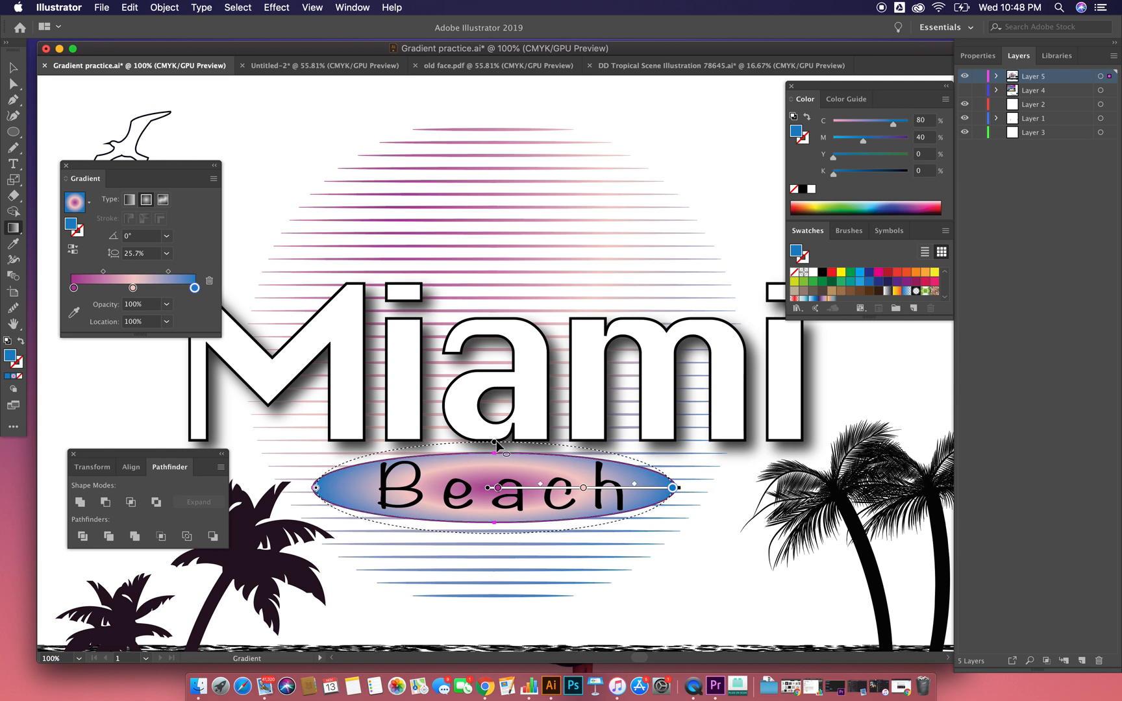
left_click_drag(496, 445, 494, 453)
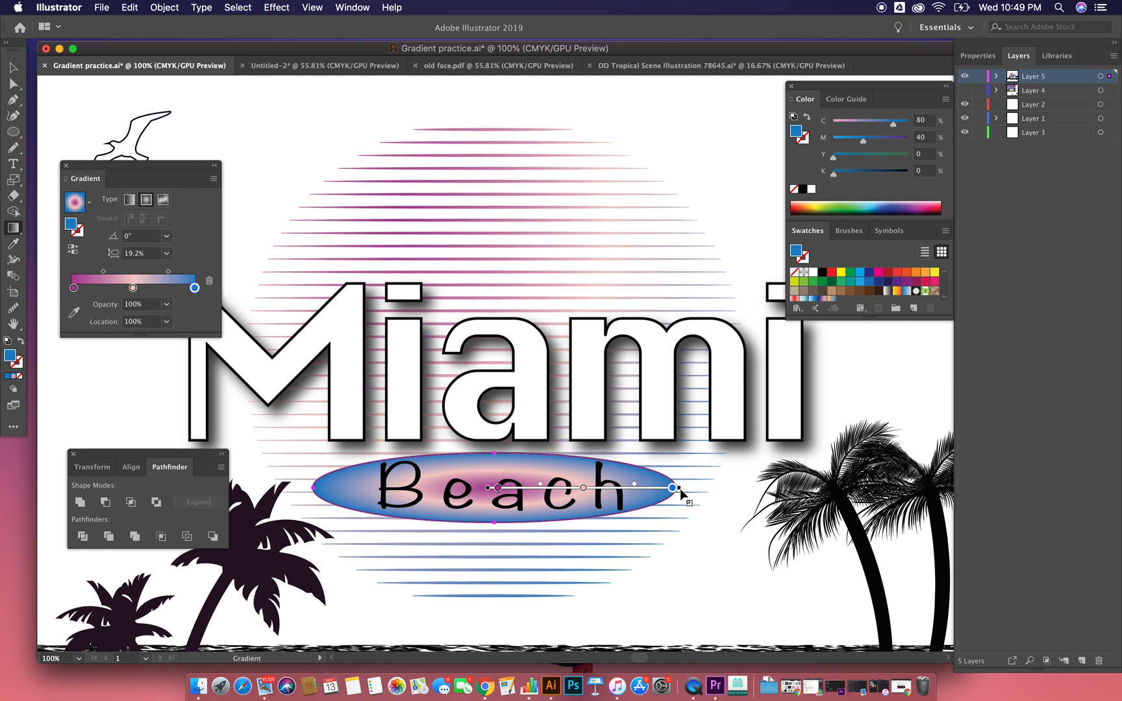
Step: Rotate the ellipse's gradient to about 51°, pull its blue stop inward, and move the pink and purple stops to about 42% and 19%
mouse_move(682, 486)
left_mouse_down()
mouse_move(646, 412)
mouse_move(570, 393)
left_mouse_up()
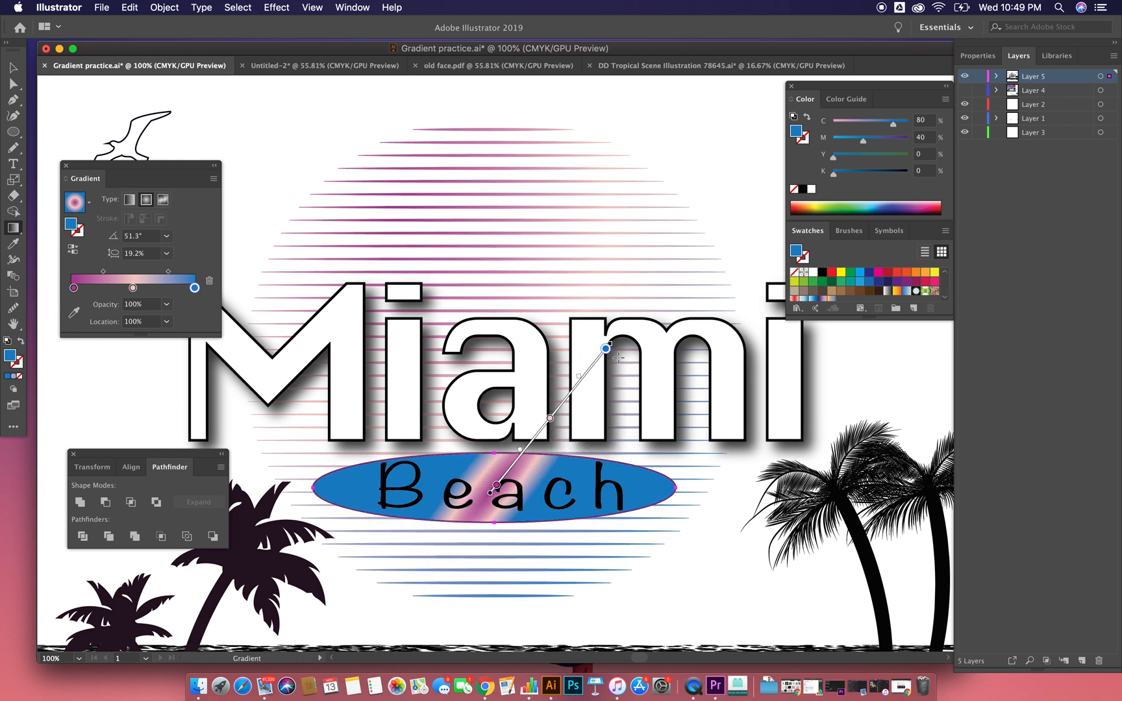
mouse_move(607, 350)
left_mouse_down()
mouse_move(551, 415)
mouse_move(591, 368)
left_mouse_up()
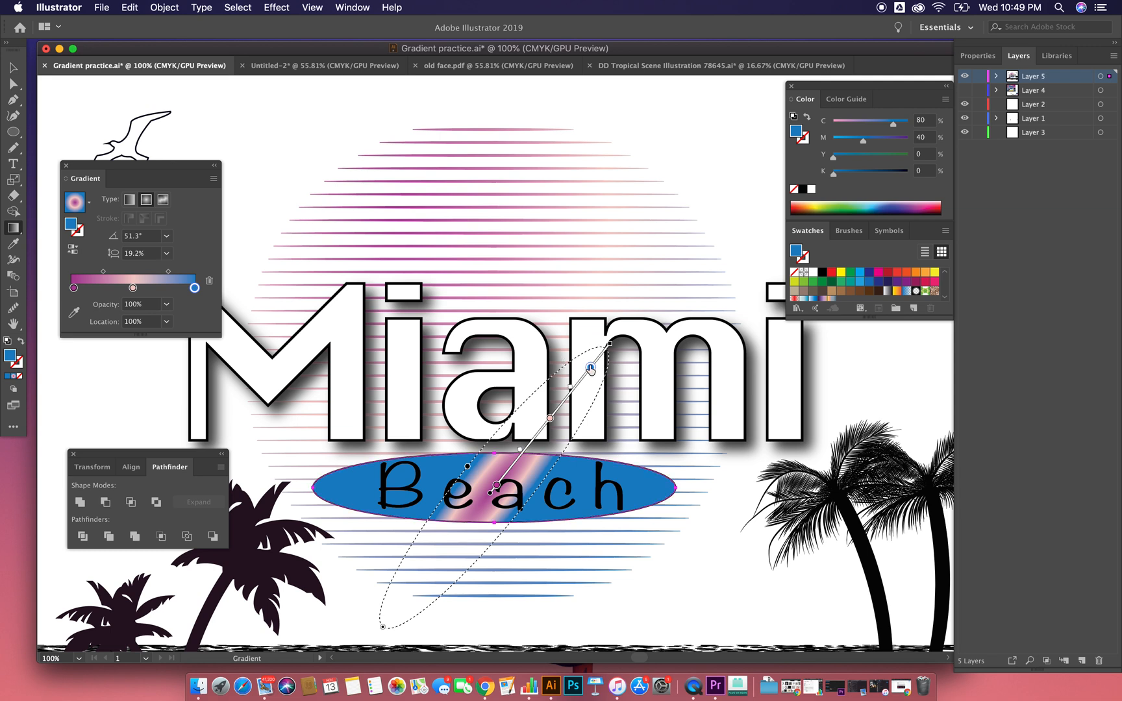
mouse_move(550, 423)
left_mouse_down()
mouse_move(520, 448)
mouse_move(541, 429)
left_mouse_up()
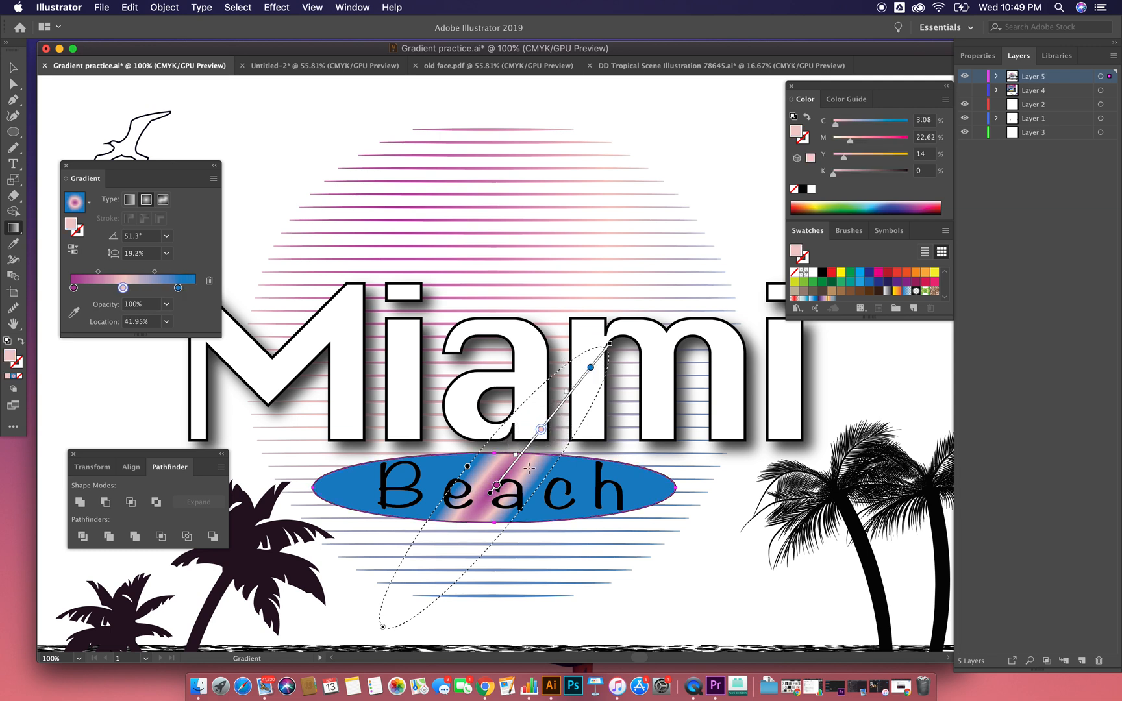
left_click_drag(497, 485, 515, 460)
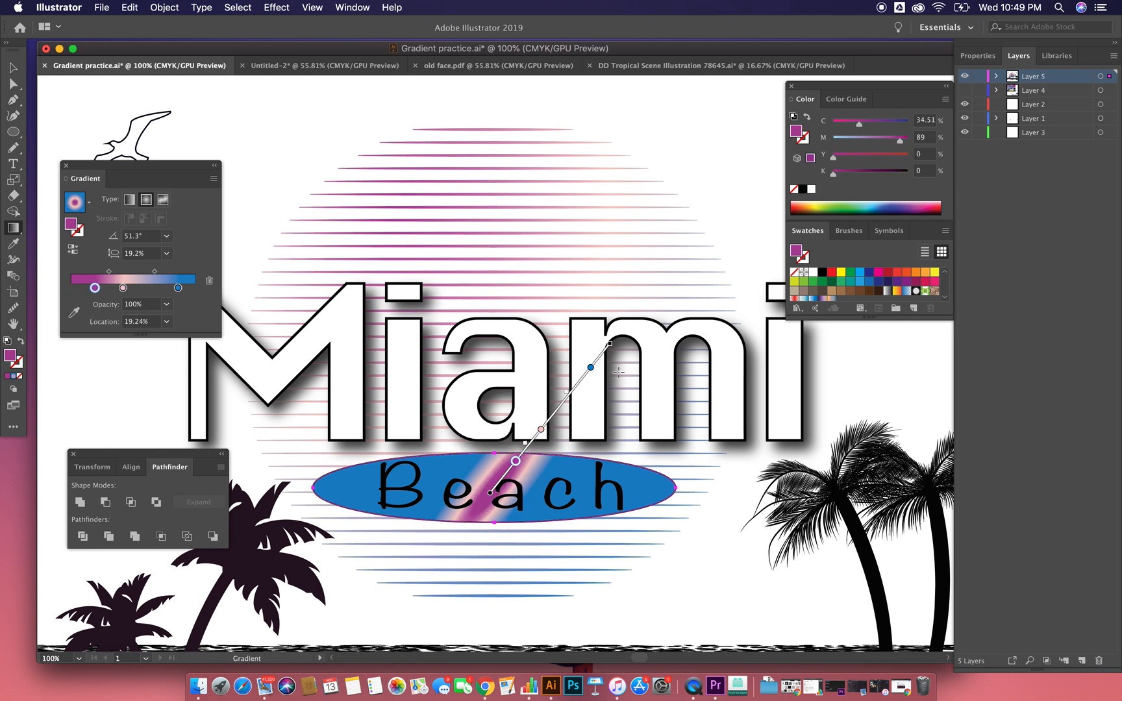
Step: Shorten the ellipse's tilted gradient and widen its radial shape to an aspect ratio of about 81%
left_click_drag(609, 345, 559, 407)
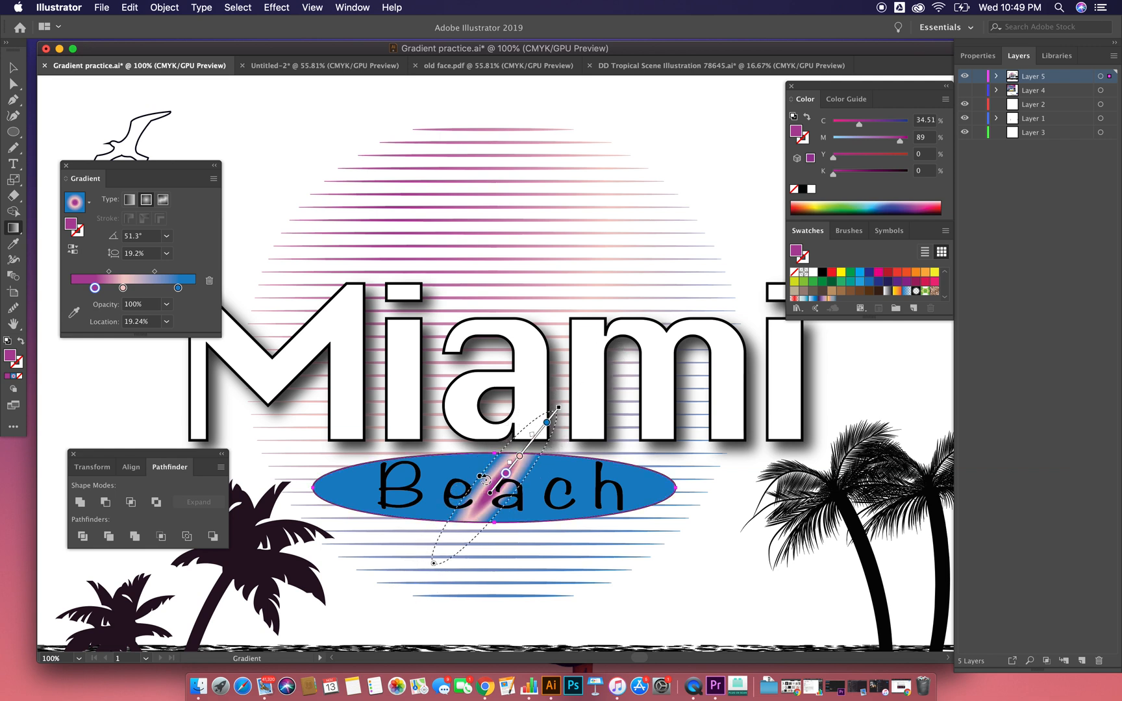
left_click_drag(480, 479, 406, 471)
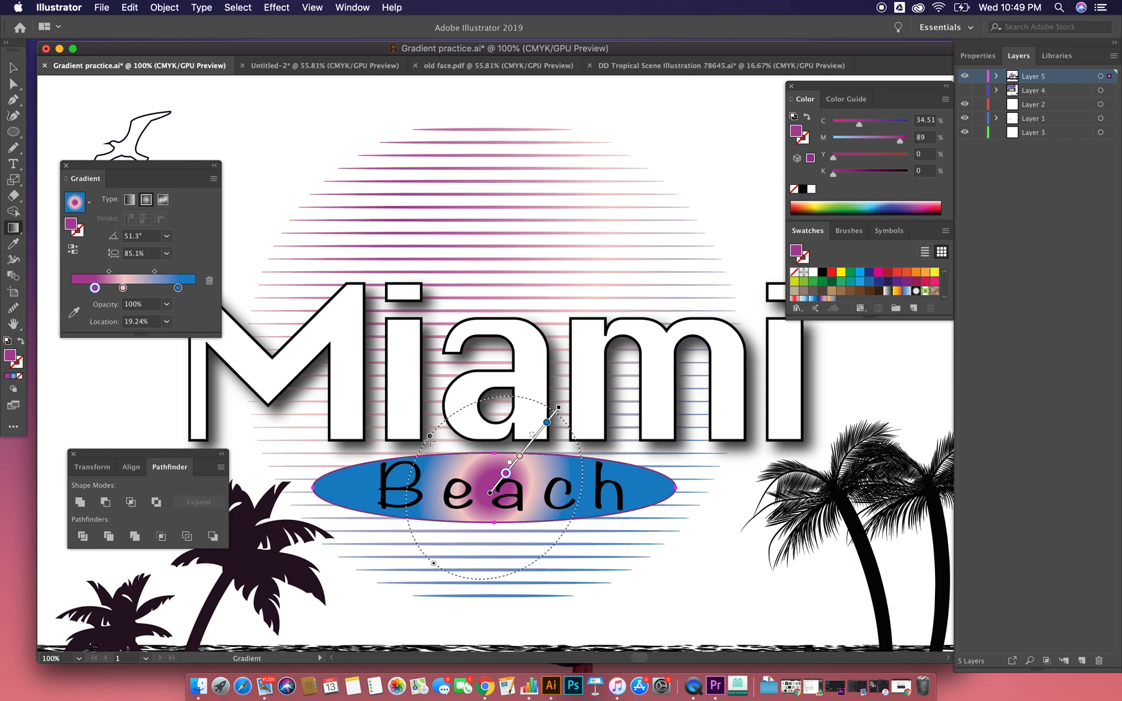
left_click_drag(430, 438, 552, 394)
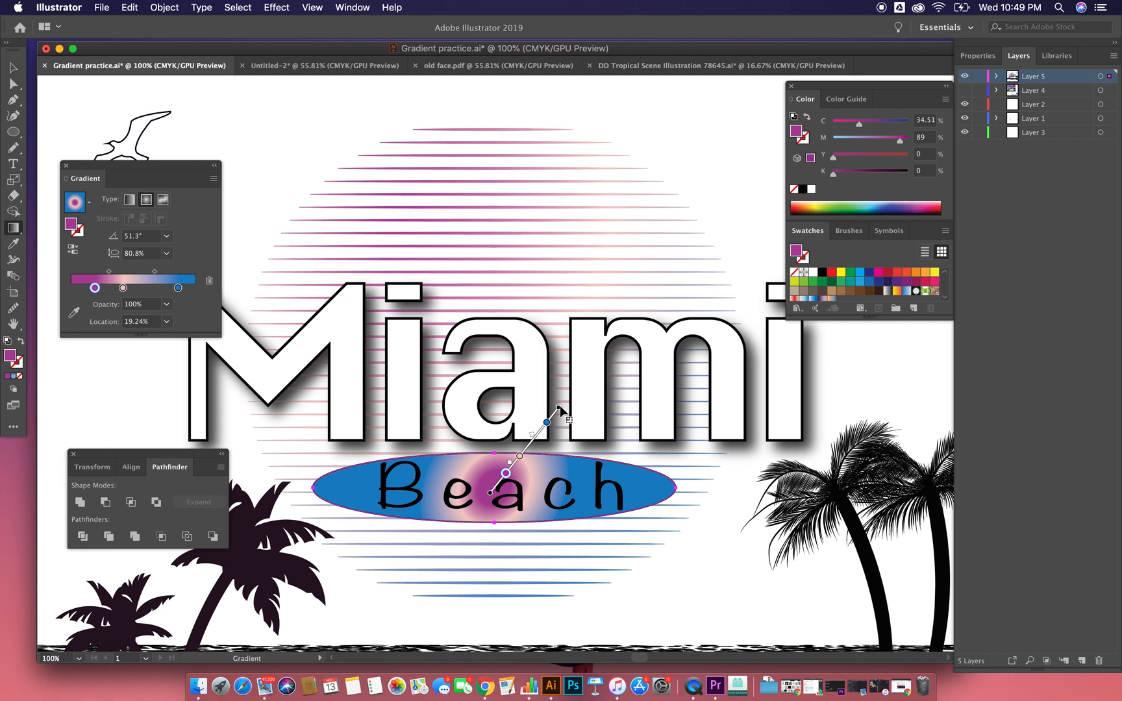
Step: Level the ellipse's gradient to about 1° and stretch it to the ellipse's ends with an aspect ratio of about 23%
left_click_drag(562, 407, 596, 480)
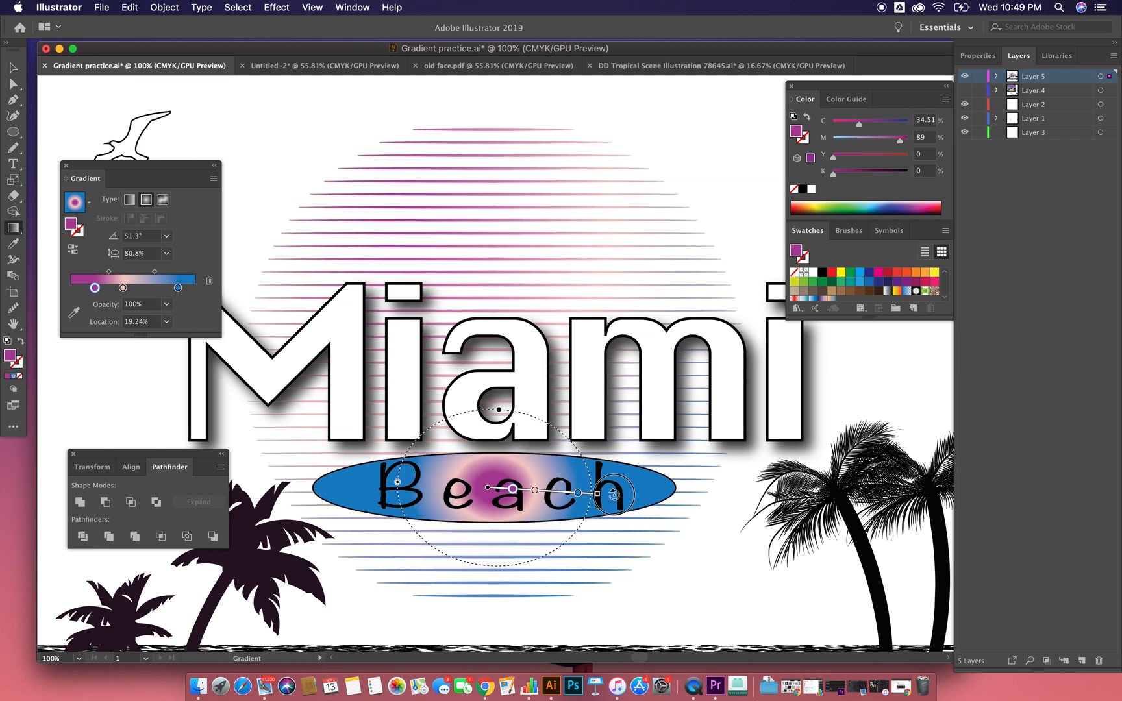
left_click_drag(488, 410, 489, 448)
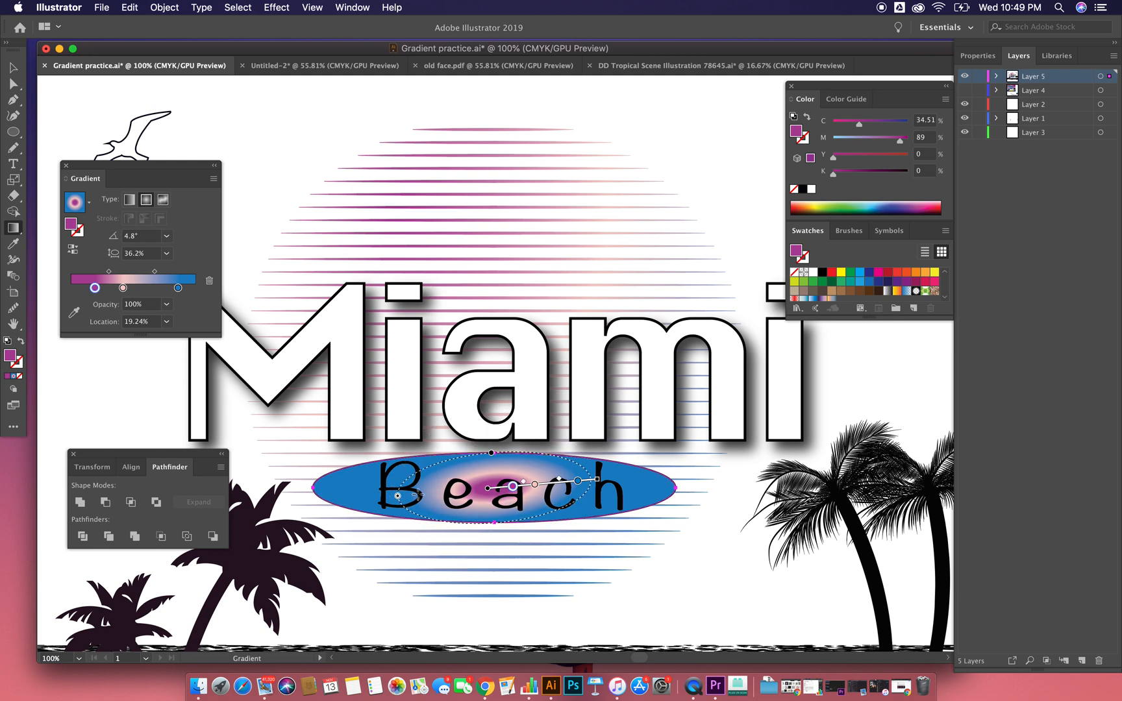
left_click_drag(604, 480, 604, 485)
mouse_move(393, 490)
left_mouse_down()
mouse_move(295, 479)
mouse_move(318, 490)
left_mouse_up()
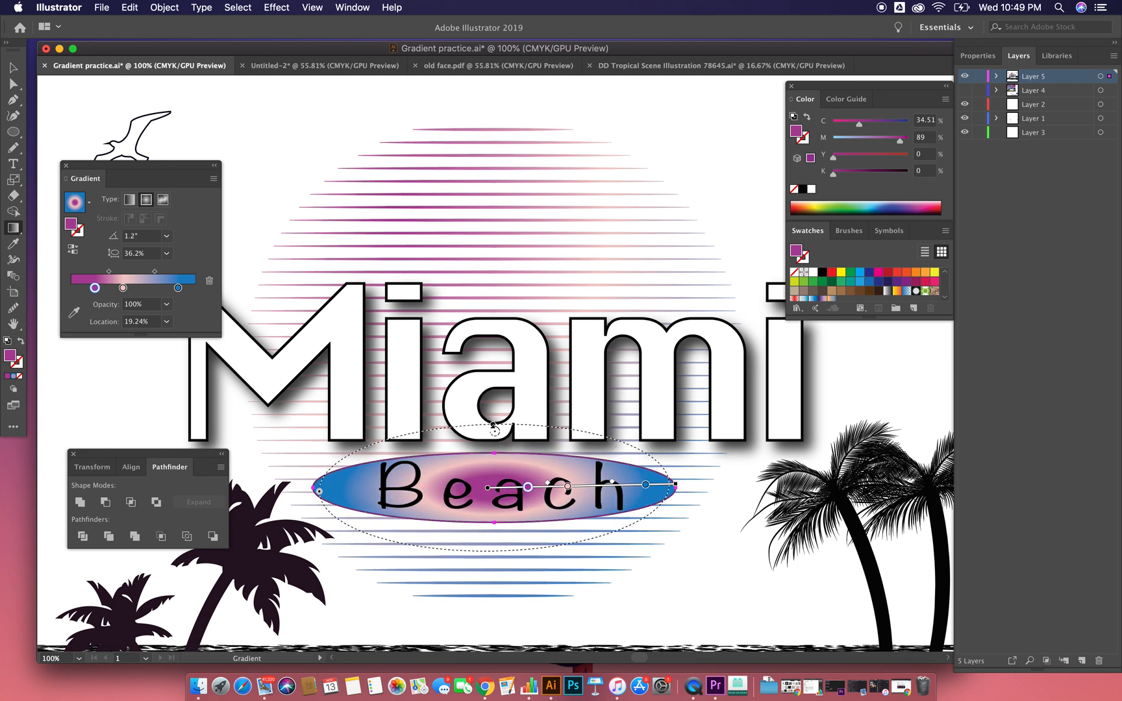
mouse_move(493, 424)
left_mouse_down()
mouse_move(490, 411)
mouse_move(494, 447)
left_mouse_up()
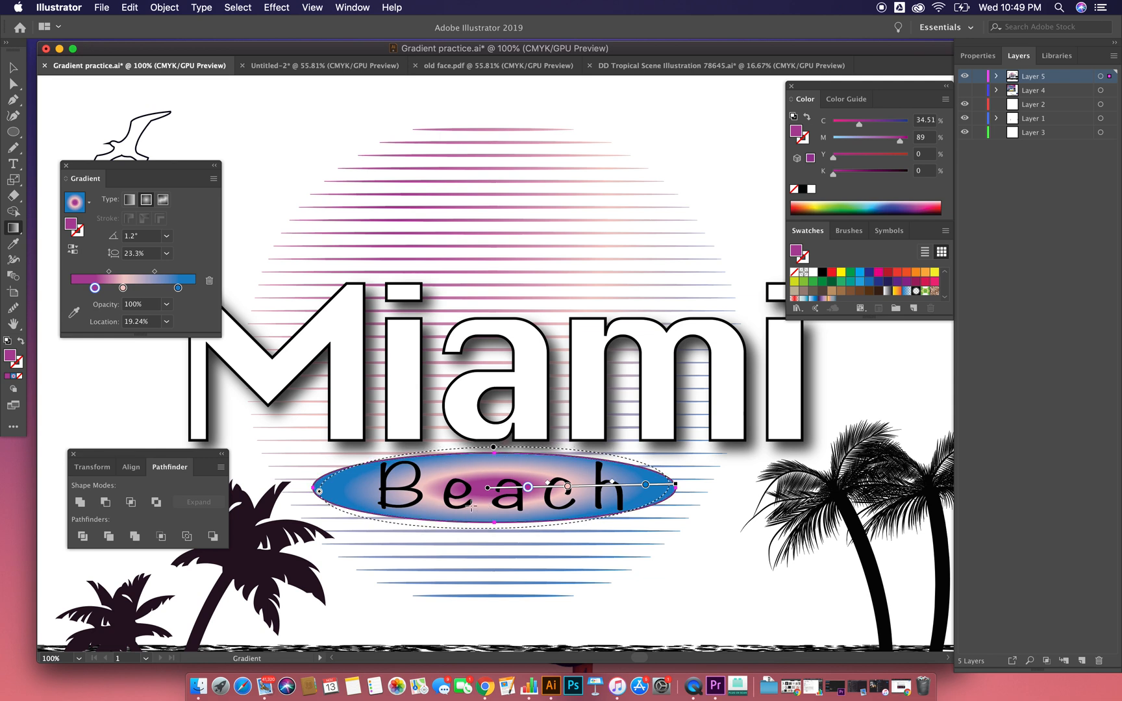
Step: Recolour the blue outer stop of the ellipse's gradient to pale yellow with C 1.57%, M 0.39% and Y 51.76%
double_click(178, 288)
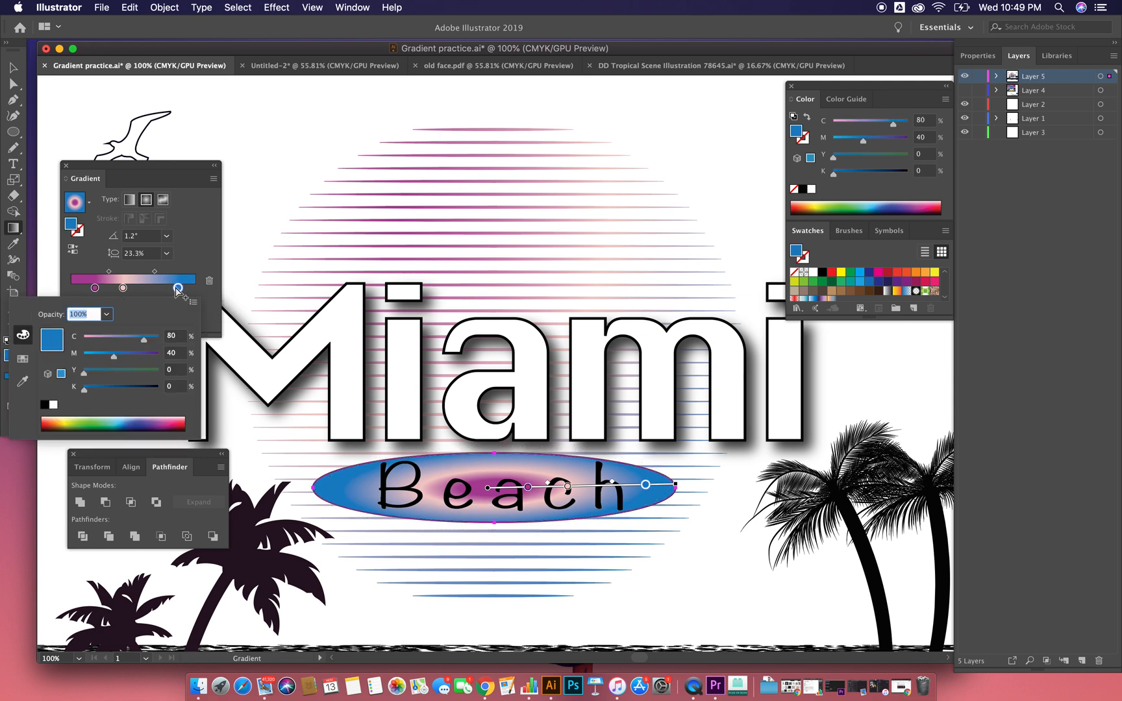
left_click(176, 288)
double_click(177, 288)
left_click(64, 418)
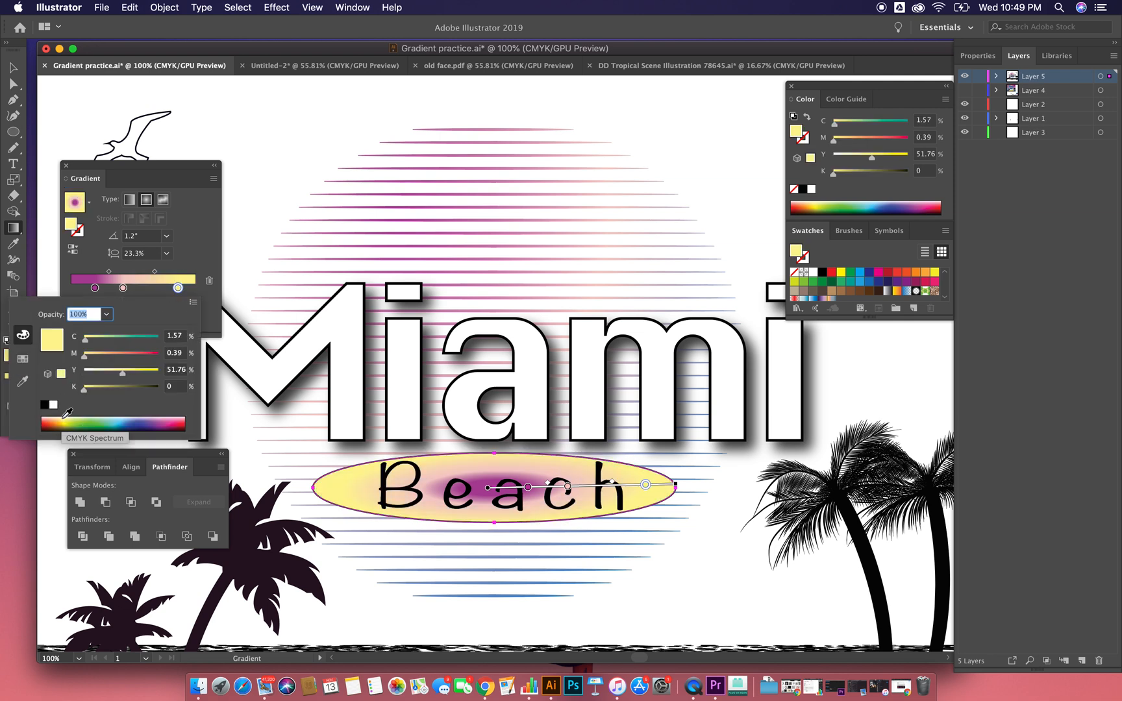
Step: Move the ellipse gradient's pink stop closer to the yellow one, set the purple-pink midpoint to about 64%, and deselect the ellipse
left_click(130, 290)
mouse_move(124, 288)
left_mouse_down()
mouse_move(140, 288)
mouse_move(101, 275)
mouse_move(140, 276)
mouse_move(124, 275)
left_mouse_up()
left_click(115, 273)
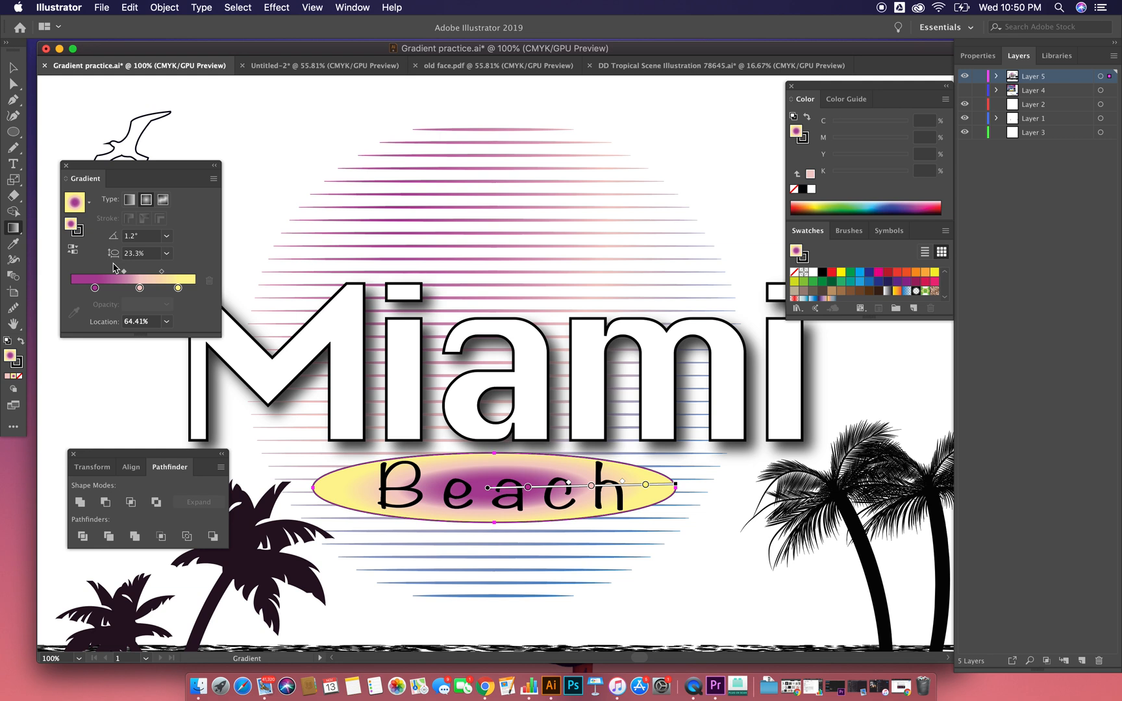
left_click(13, 66)
left_click(263, 115)
Step: Select the Miami lettering and fill it with the purple, pink and yellow gradient as a linear gradient
left_click(412, 389)
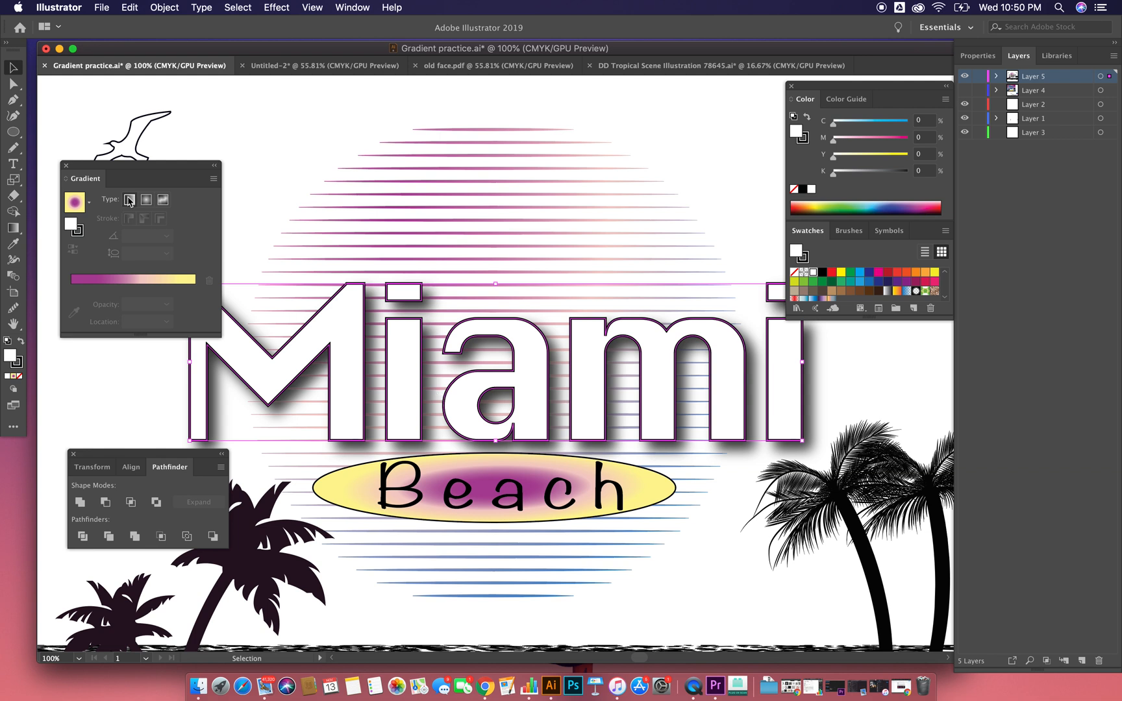
left_click(74, 201)
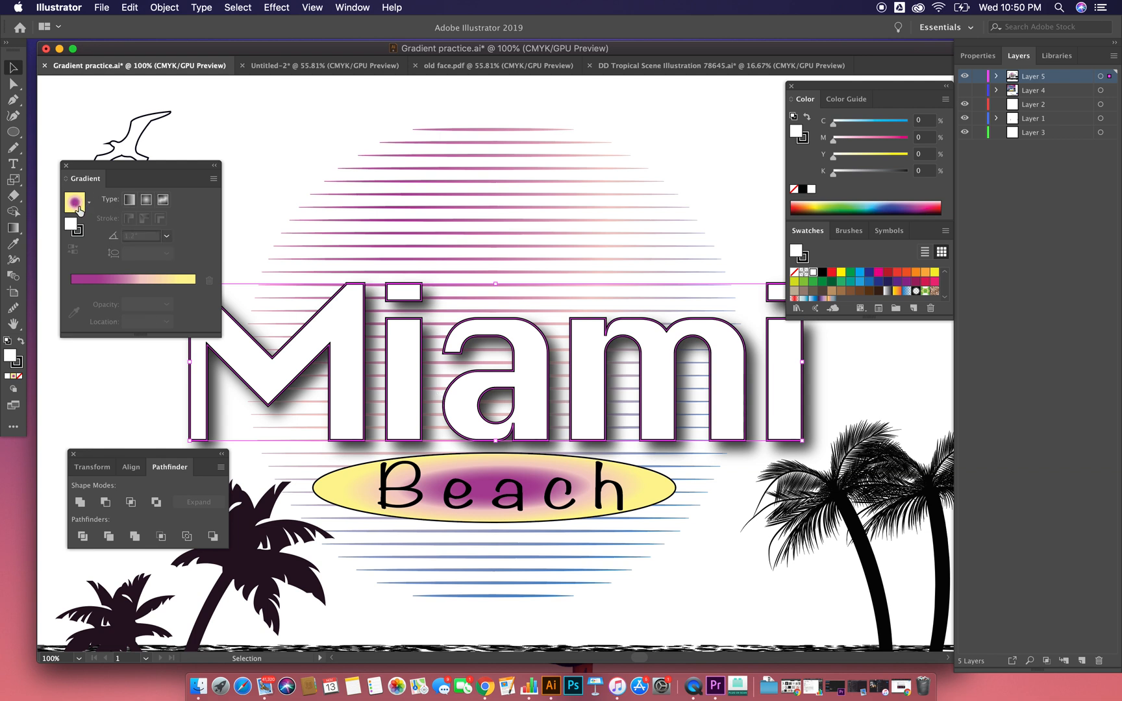
left_click(130, 200)
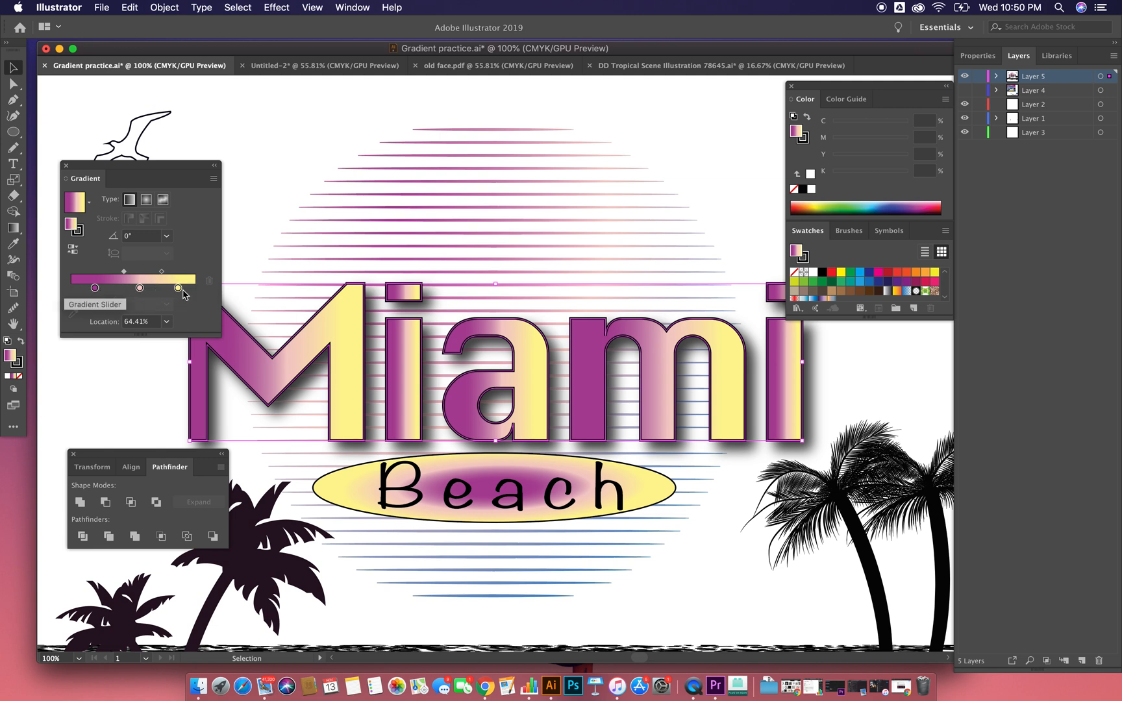
Step: Recolour the yellow end stop of the Miami lettering's gradient to light blue with C 58.04% and M 3.53%
left_click(179, 289)
double_click(176, 290)
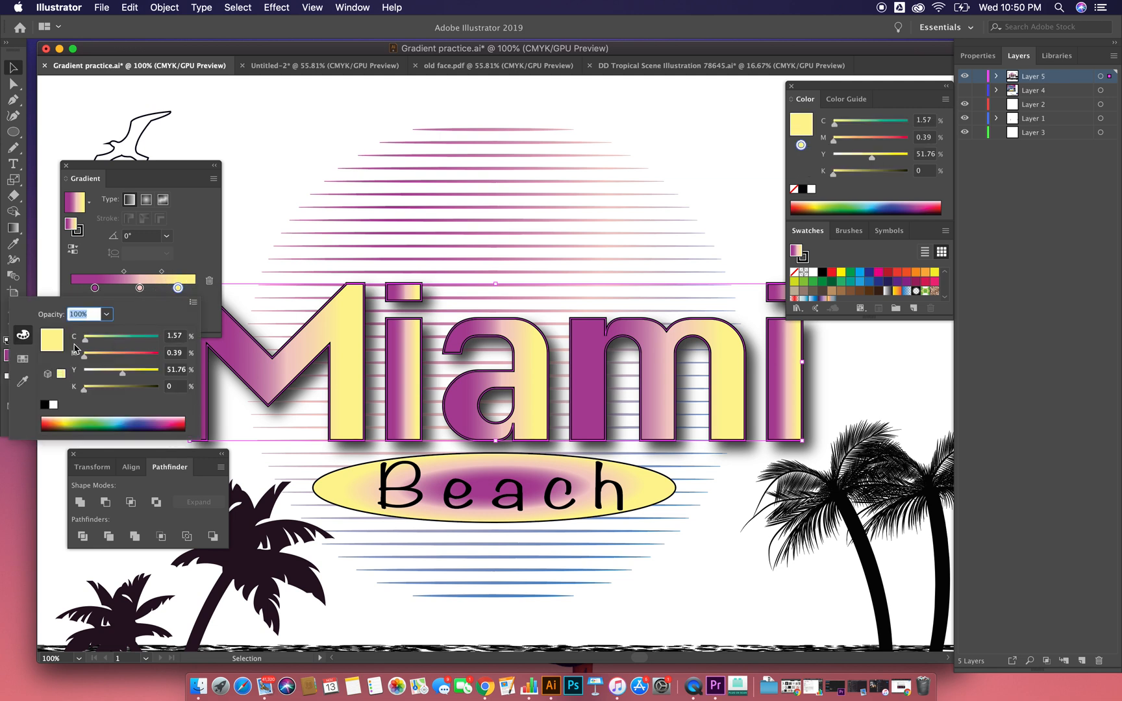
left_click(135, 422)
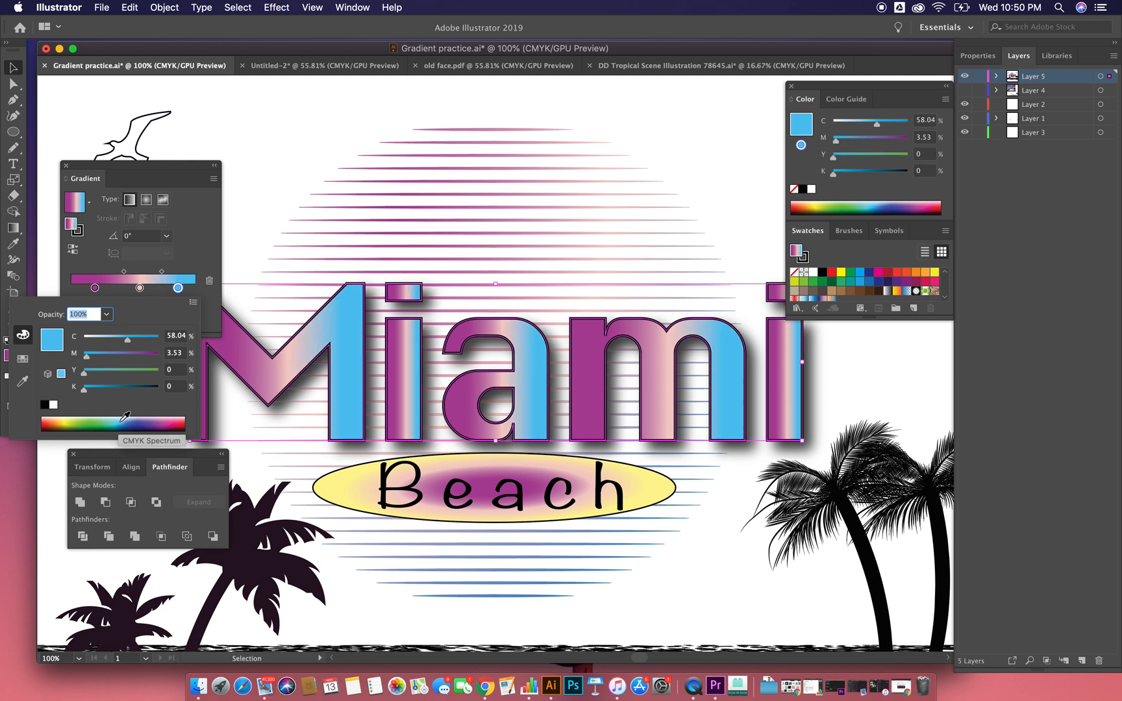
Step: Recolour the middle pink stop of the Miami lettering's gradient to blue by raising its cyan to 74%
left_click(140, 289)
double_click(140, 289)
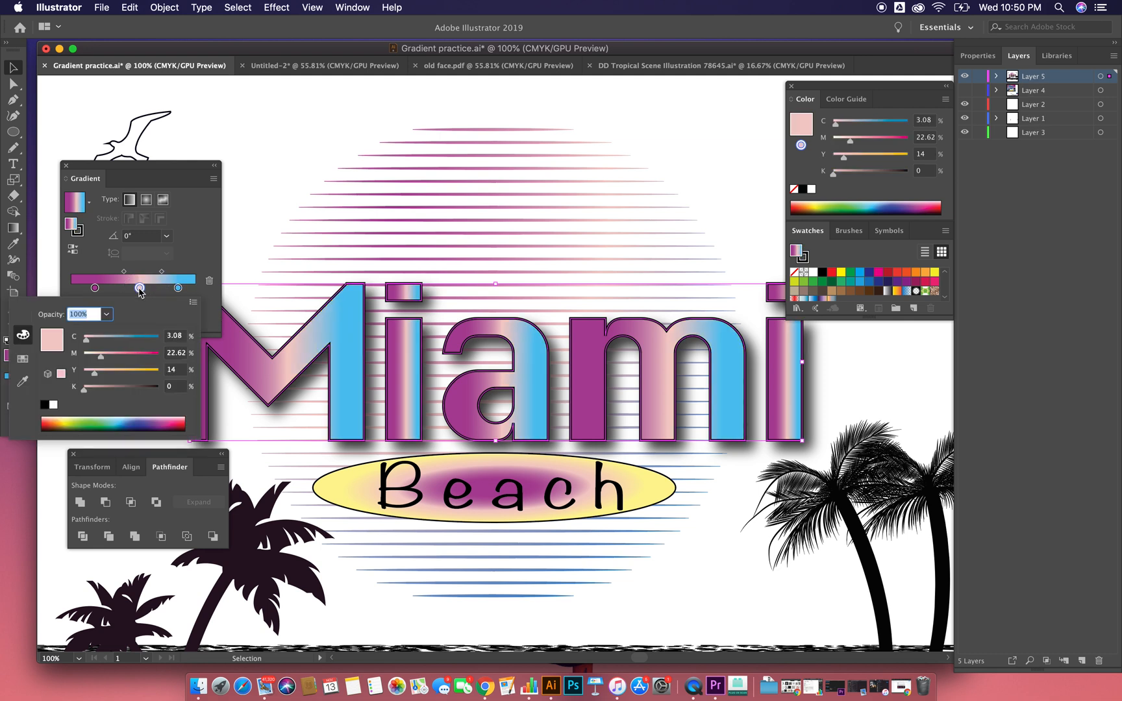
left_click(139, 337)
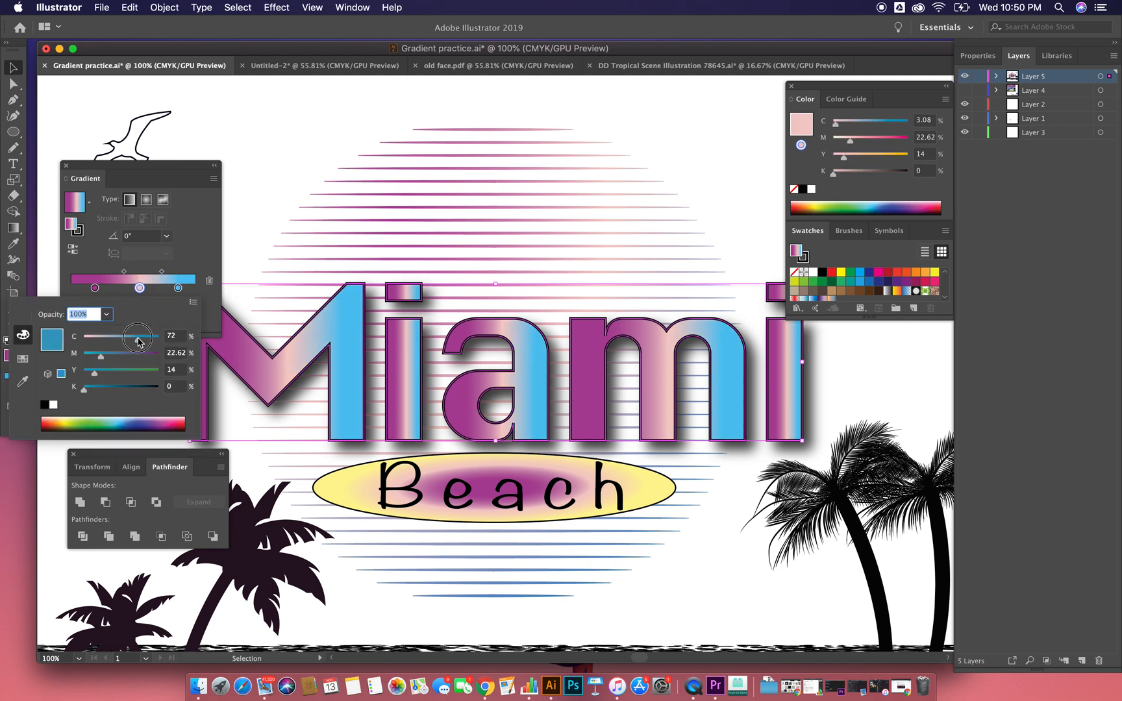
Step: Try pink with C 21.57% and M 69.41% on the end stop of the Miami lettering's gradient, and settle on white
left_click(178, 288)
double_click(177, 287)
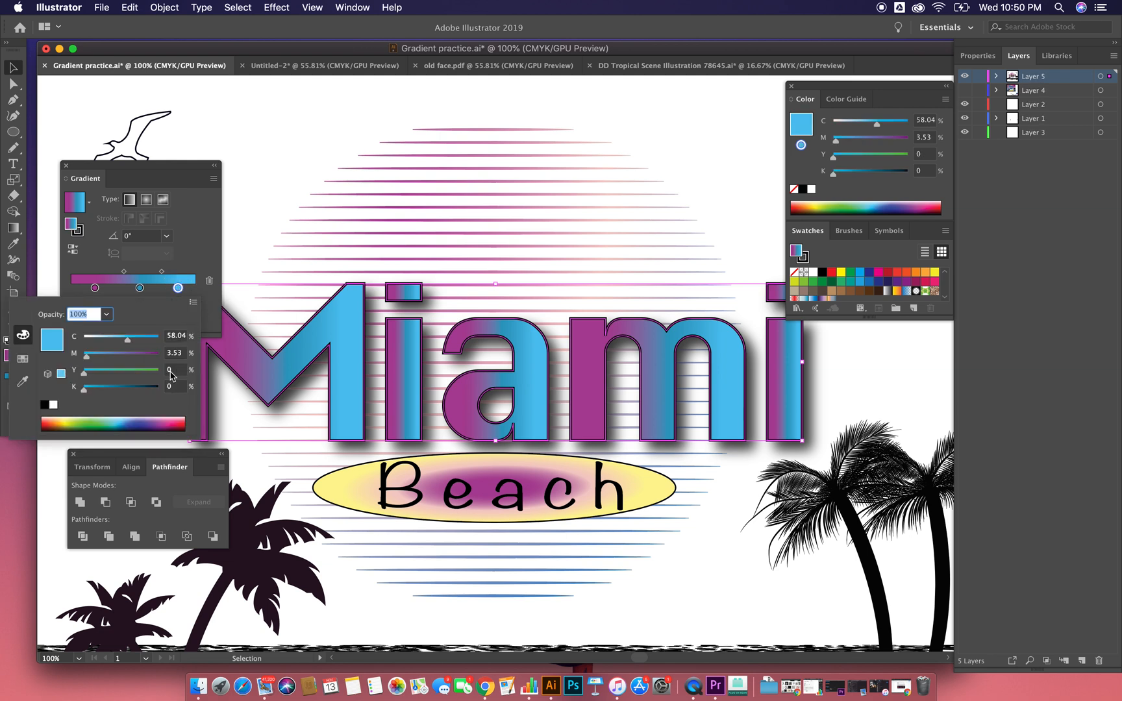
left_click(165, 416)
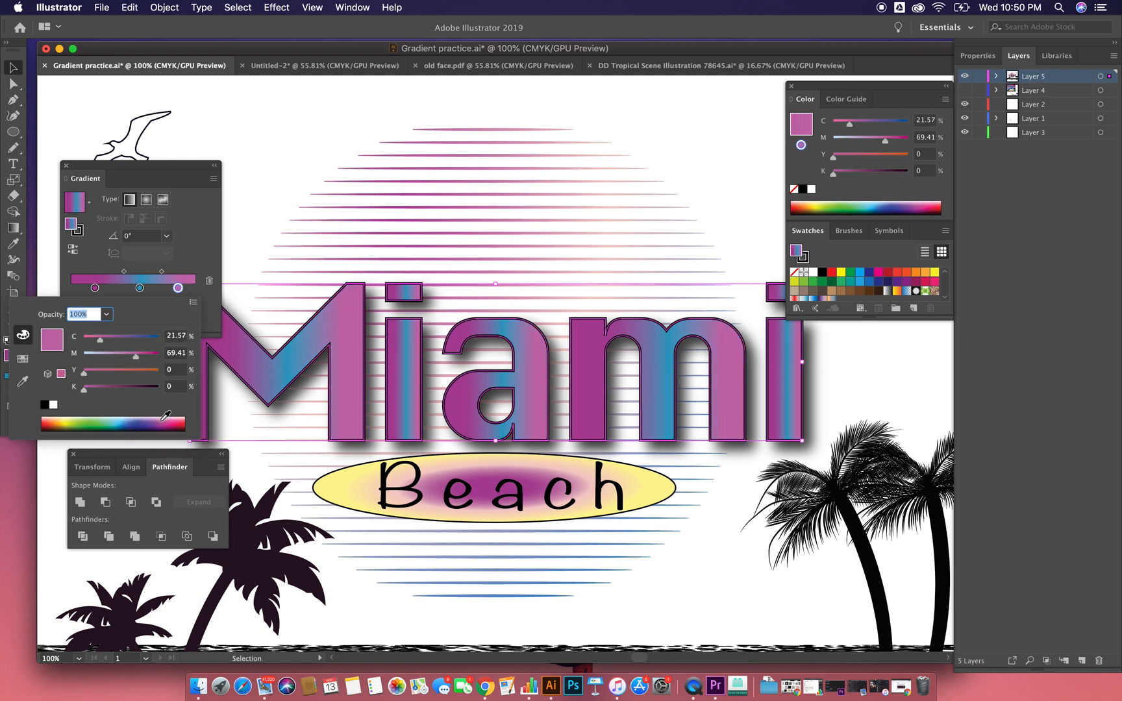
left_click_drag(161, 425, 158, 409)
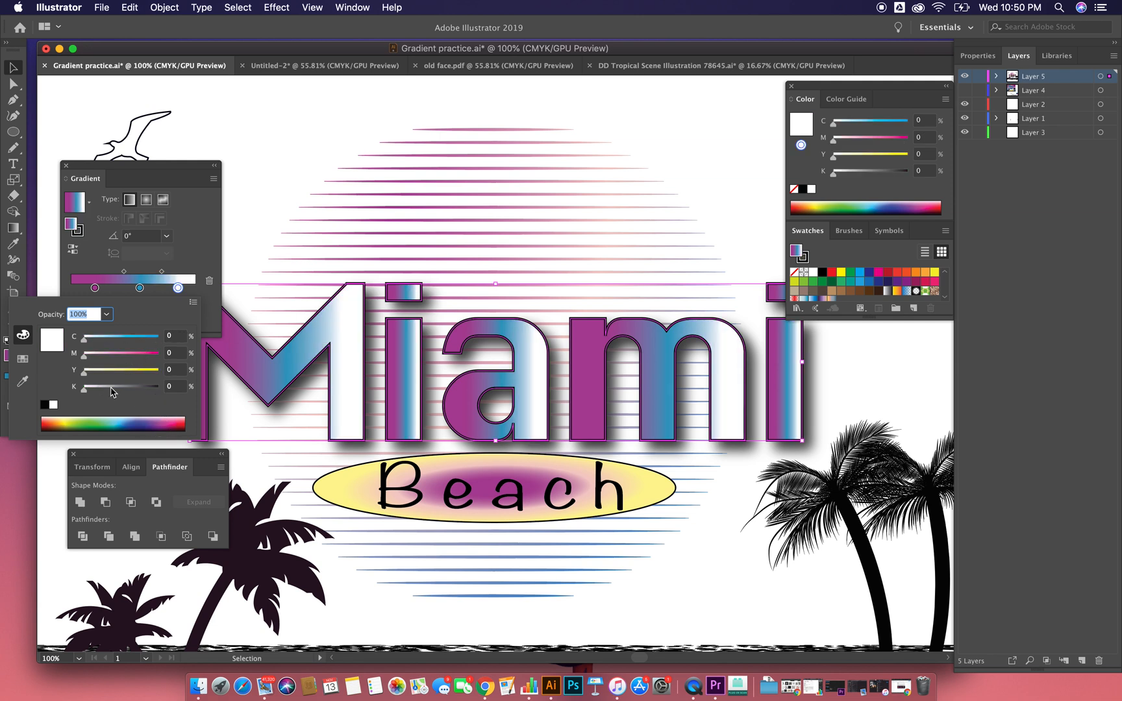
Step: Recolour the end stop of the Miami lettering's gradient to magenta with C 12.16% and M 96%
left_click(175, 418)
left_click_drag(134, 357, 158, 362)
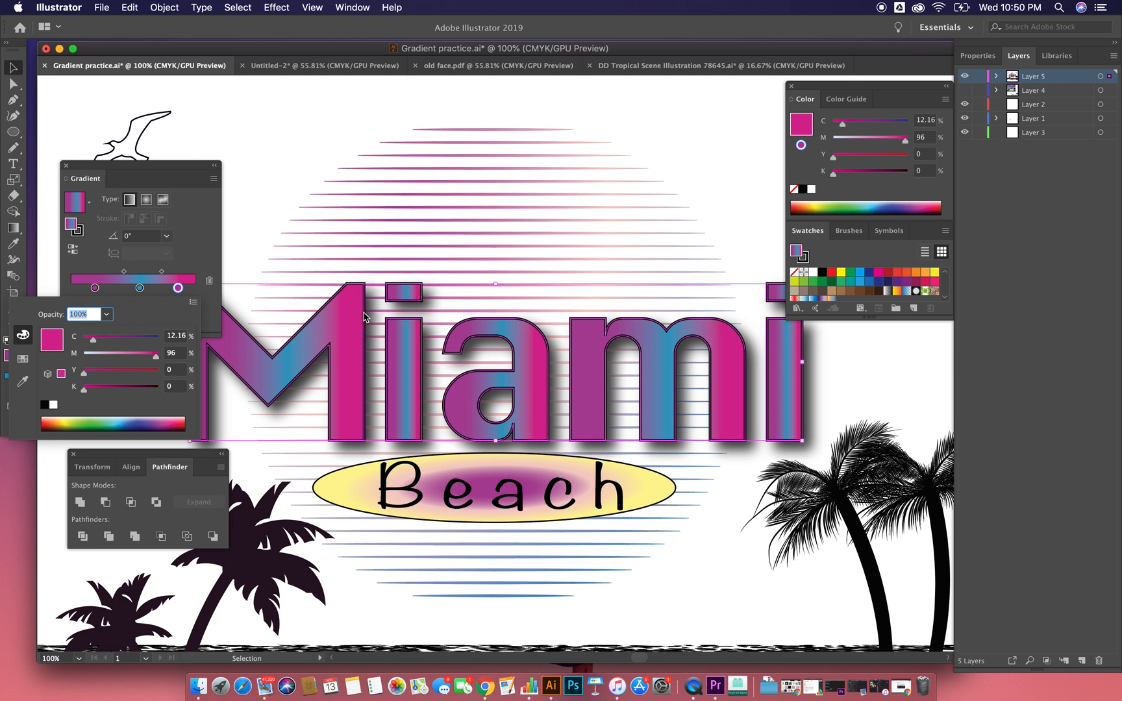
left_click(15, 229)
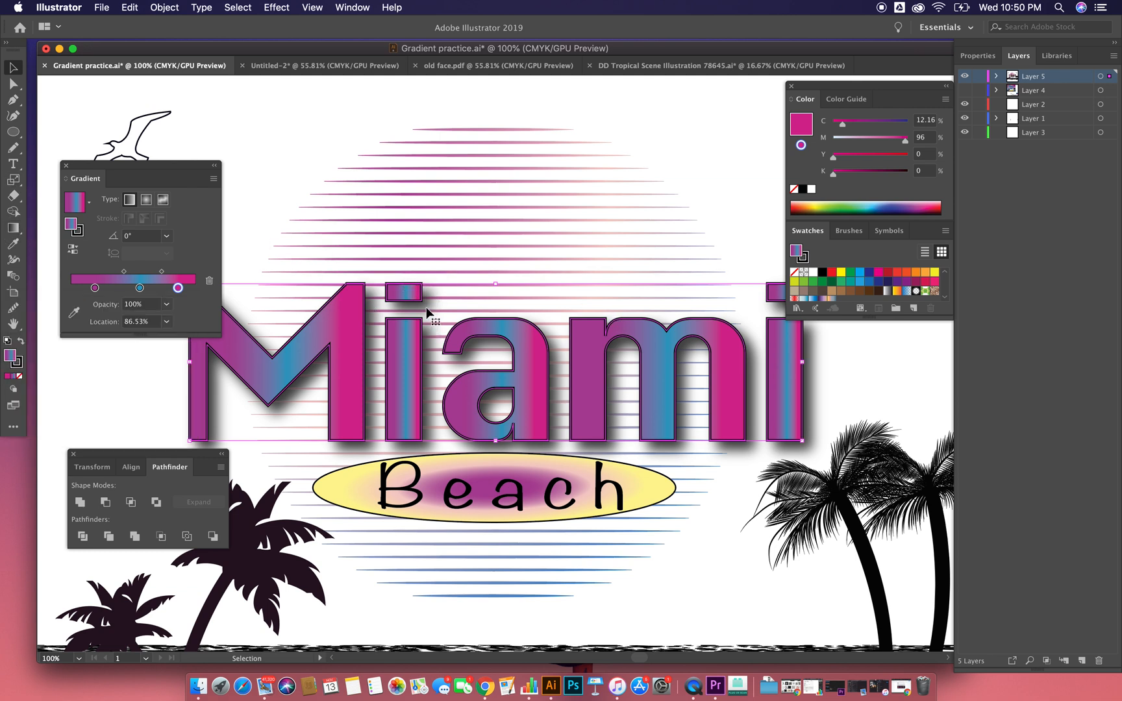
Step: Redirect the Miami lettering's gradient vertically at -90° with the Gradient tool
left_click(20, 235)
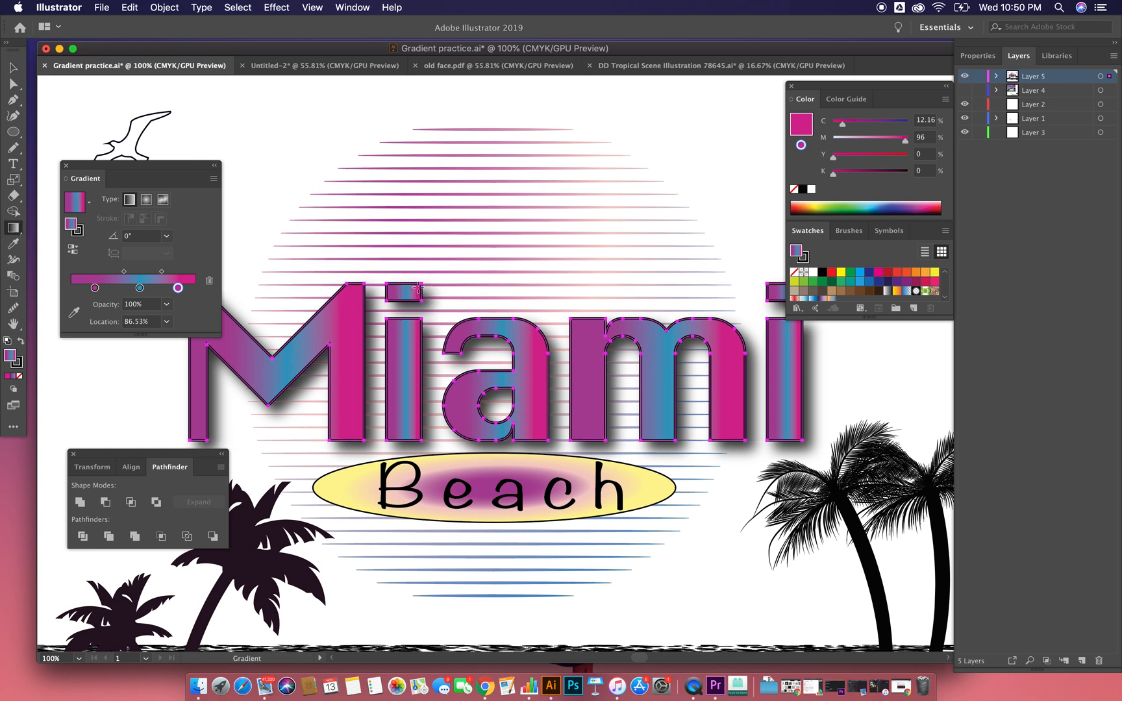
left_click_drag(416, 274, 416, 286)
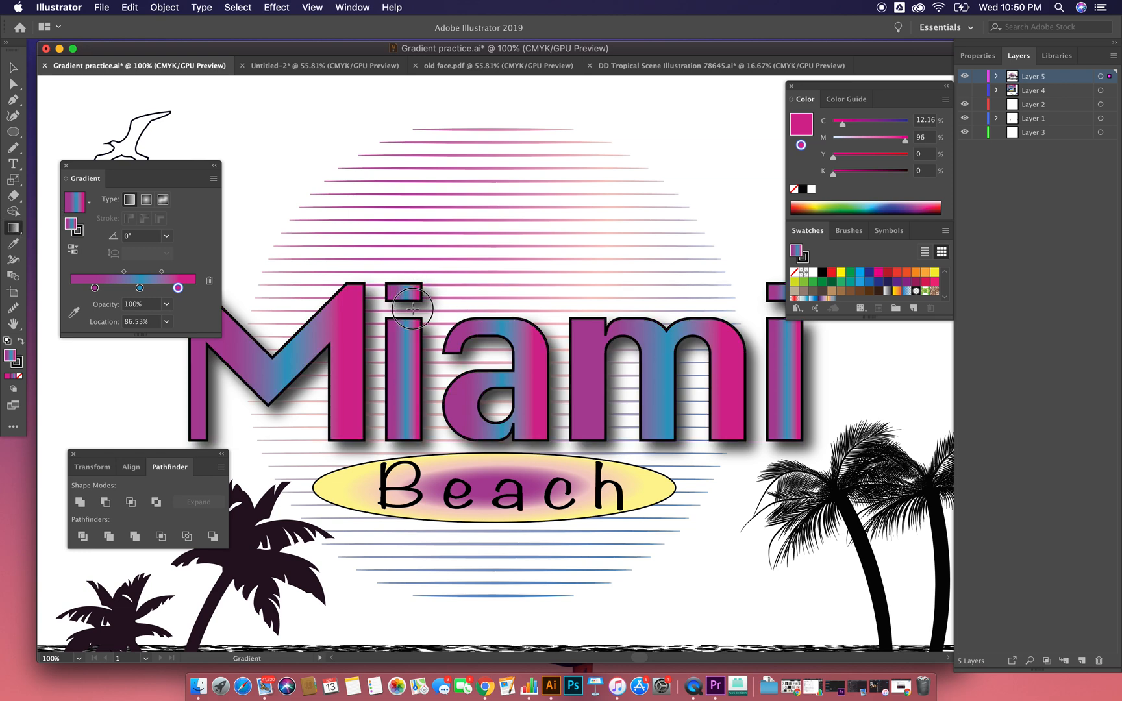
key("v")
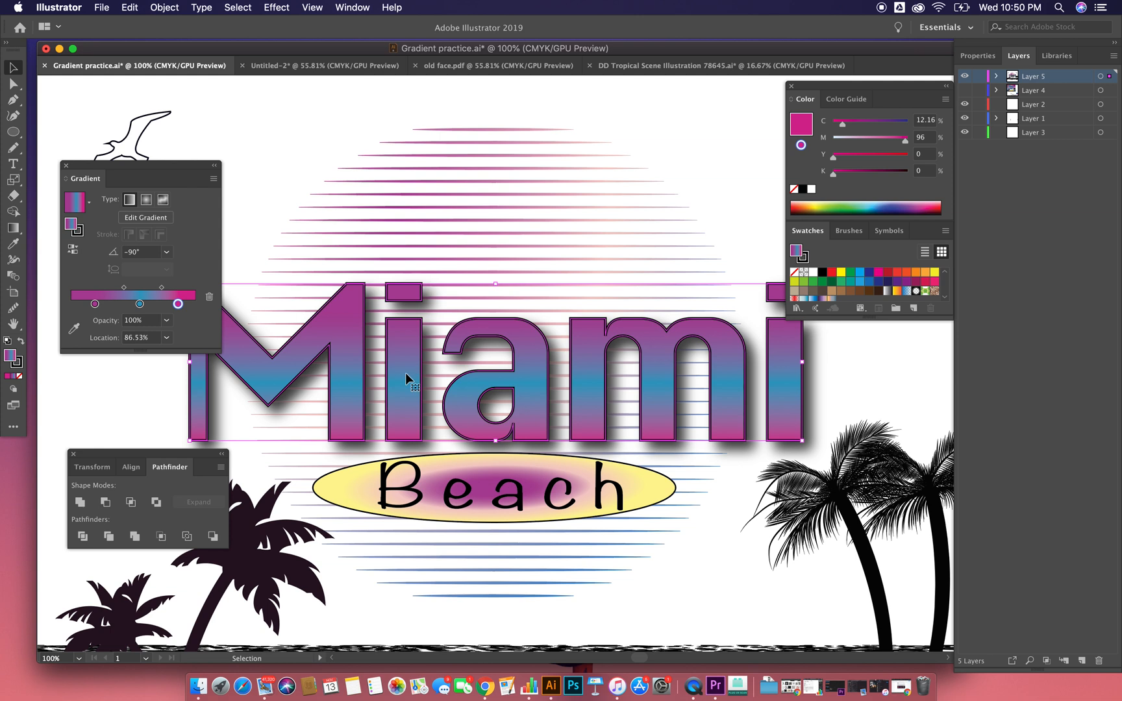
Step: Try a longer gradient at -88.4° and a slightly higher position for the Miami lettering, and undo both
left_click(13, 228)
left_click_drag(402, 267, 407, 462)
key("v")
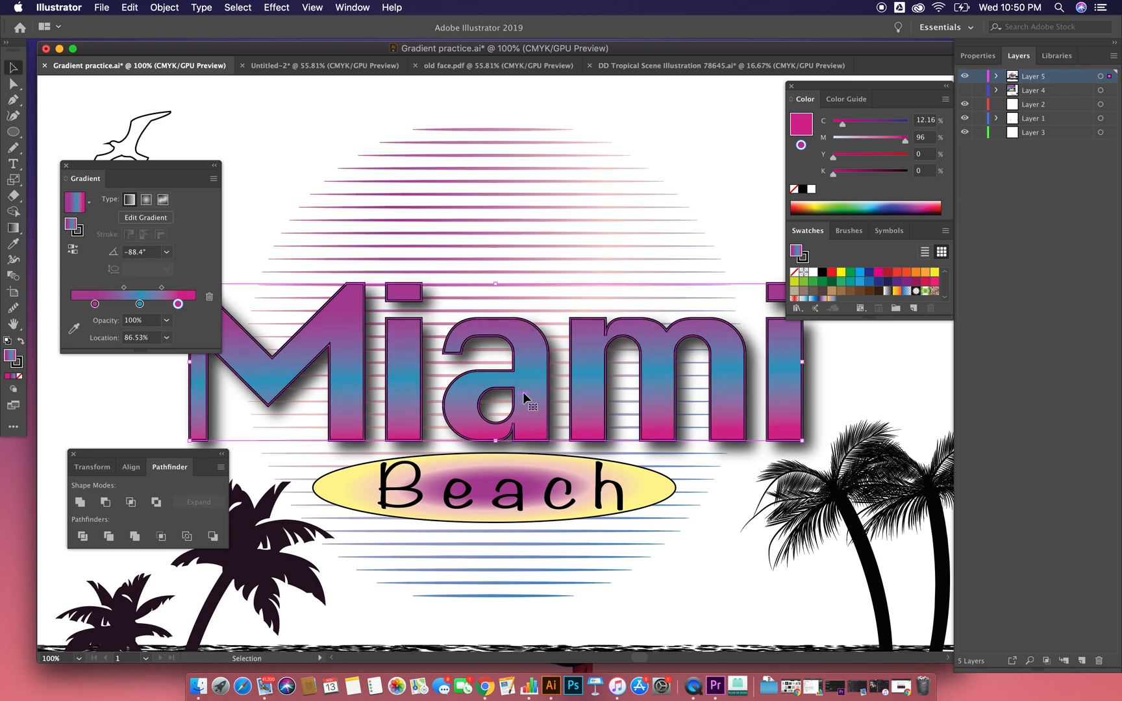
left_click_drag(536, 395, 532, 350)
key("a")
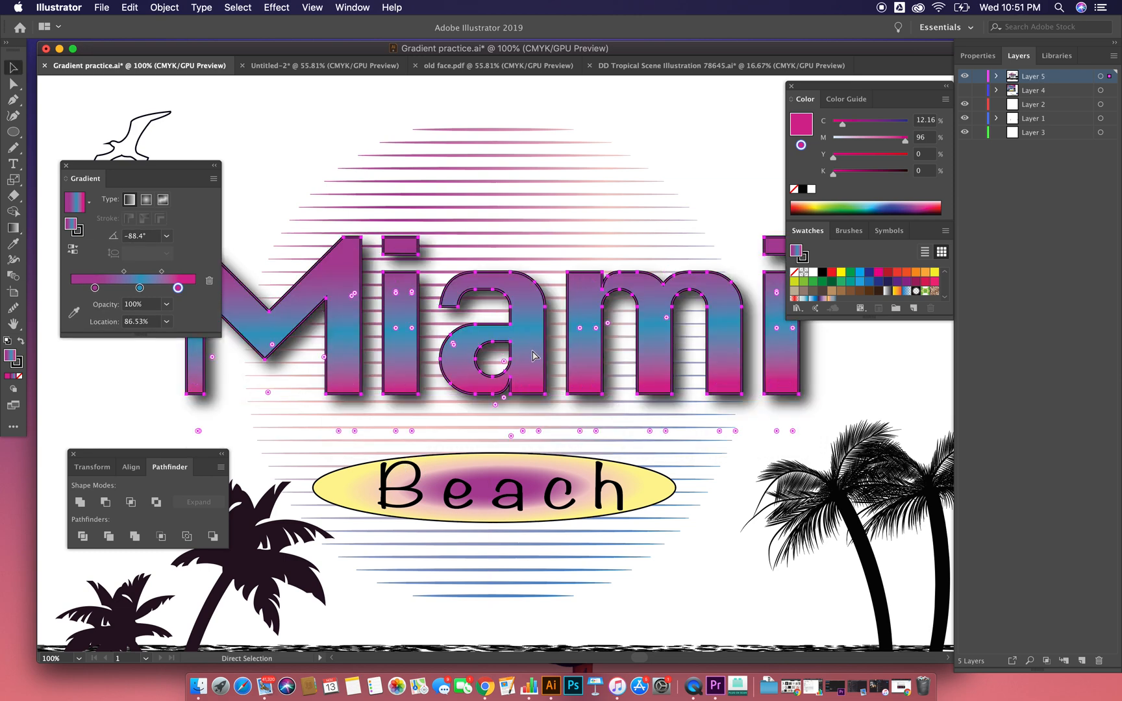
key("super+z")
key("super+z")
key("v")
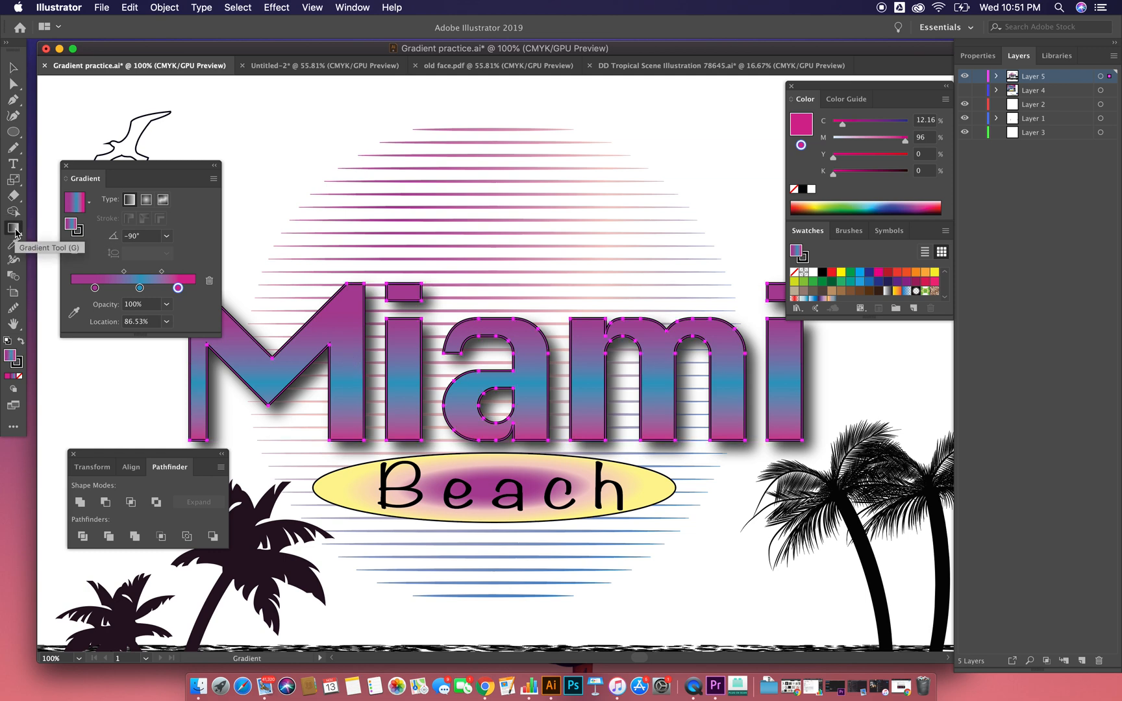
Step: Redraw the Miami lettering's gradient in several directions and lengths with the Gradient tool, and settle on a vertical -90° run
left_click(424, 394)
left_click_drag(474, 409, 481, 251)
left_click_drag(483, 300, 482, 432)
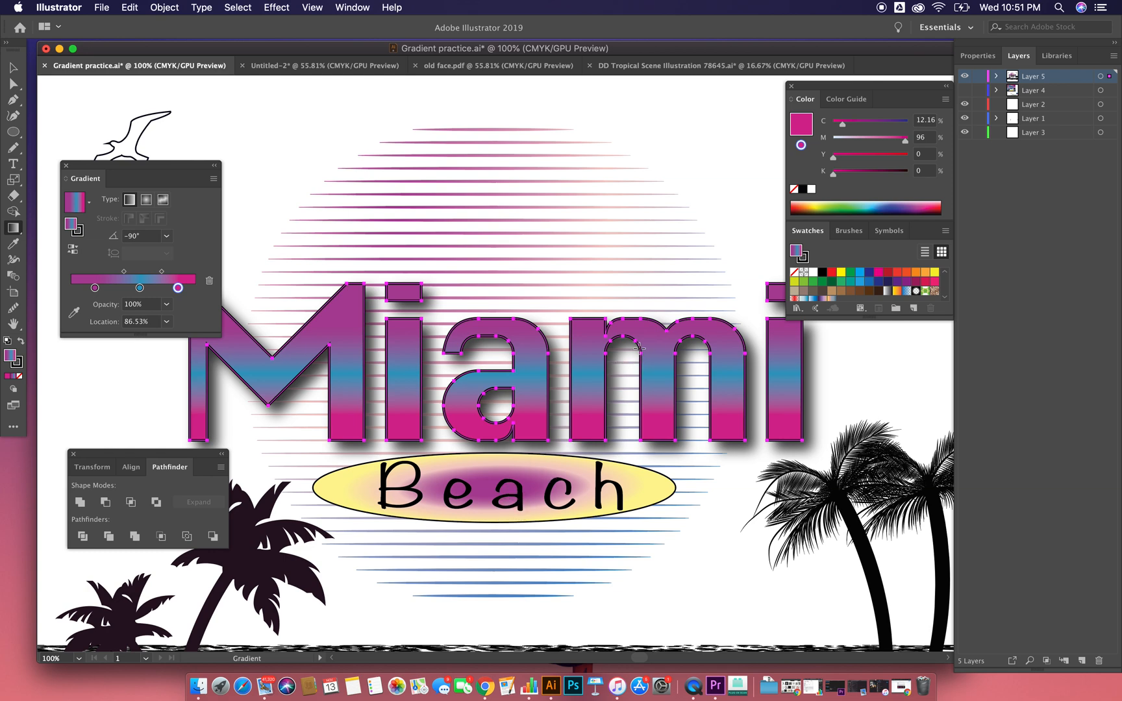
left_click_drag(436, 340, 649, 357)
left_click_drag(508, 287, 531, 459)
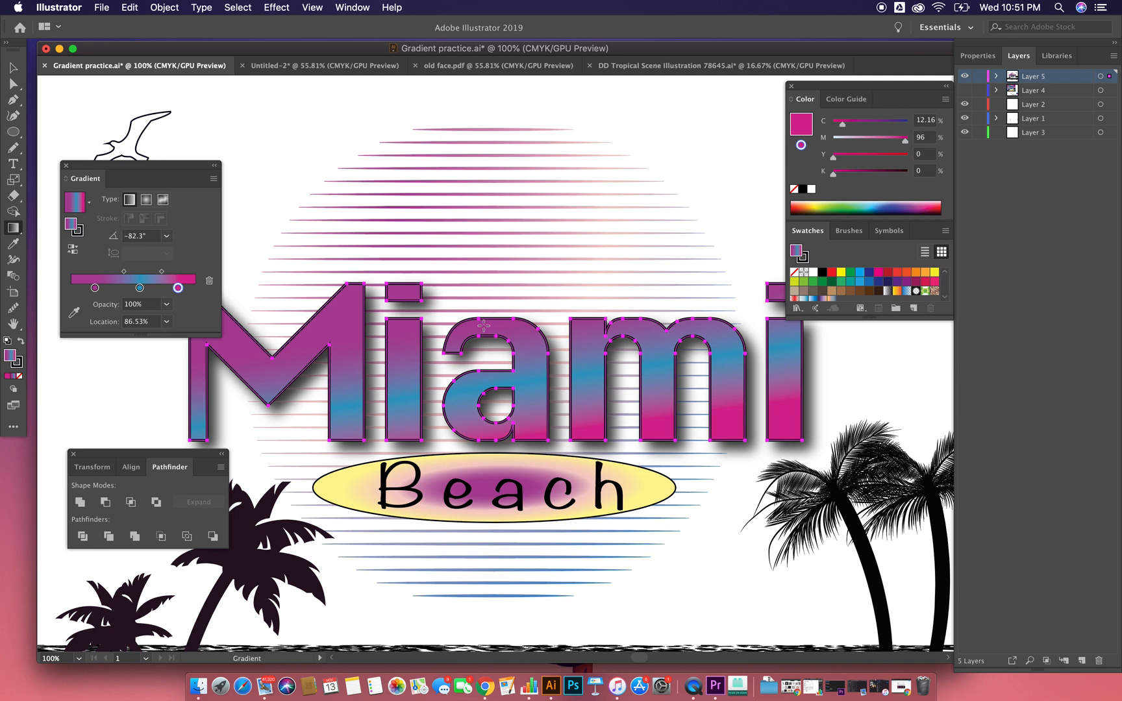
key("super+shift+a")
left_click_drag(399, 425, 399, 426)
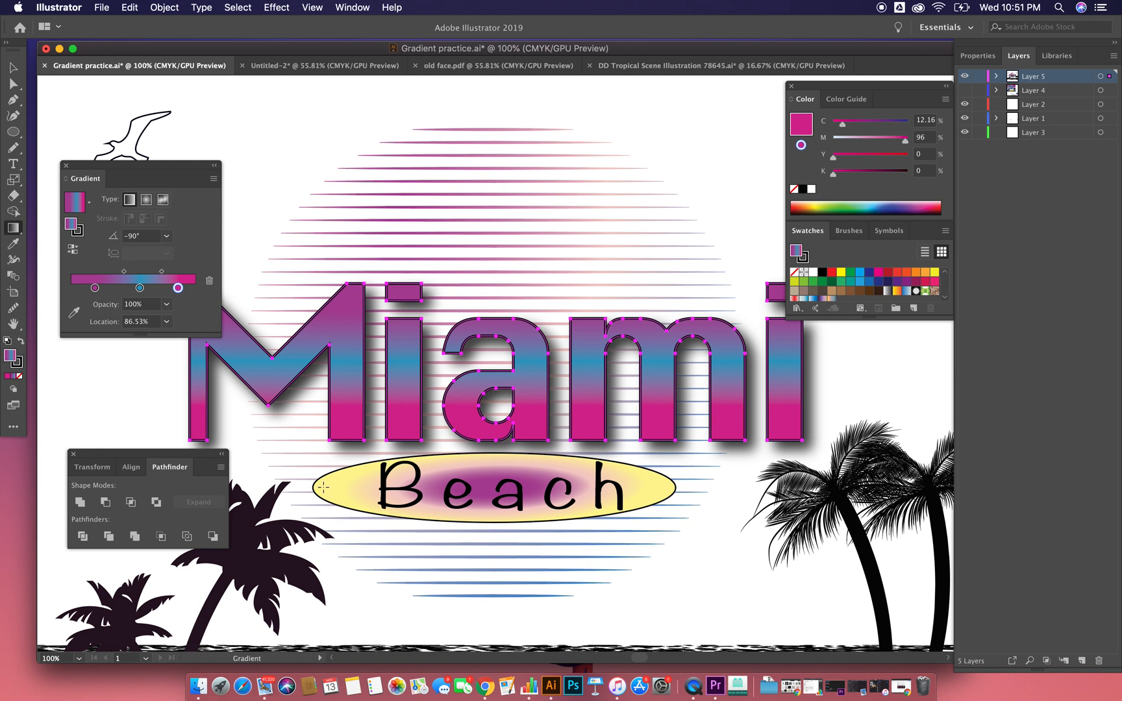
Step: Move the magenta stop of the Miami gradient to the far end and shift the blue stop closer to it
left_click(162, 272)
mouse_move(177, 288)
left_mouse_down()
mouse_move(196, 287)
mouse_move(145, 290)
mouse_move(167, 291)
mouse_move(148, 264)
mouse_move(150, 279)
mouse_move(164, 273)
mouse_move(146, 272)
mouse_move(163, 273)
left_mouse_up()
left_click(138, 289)
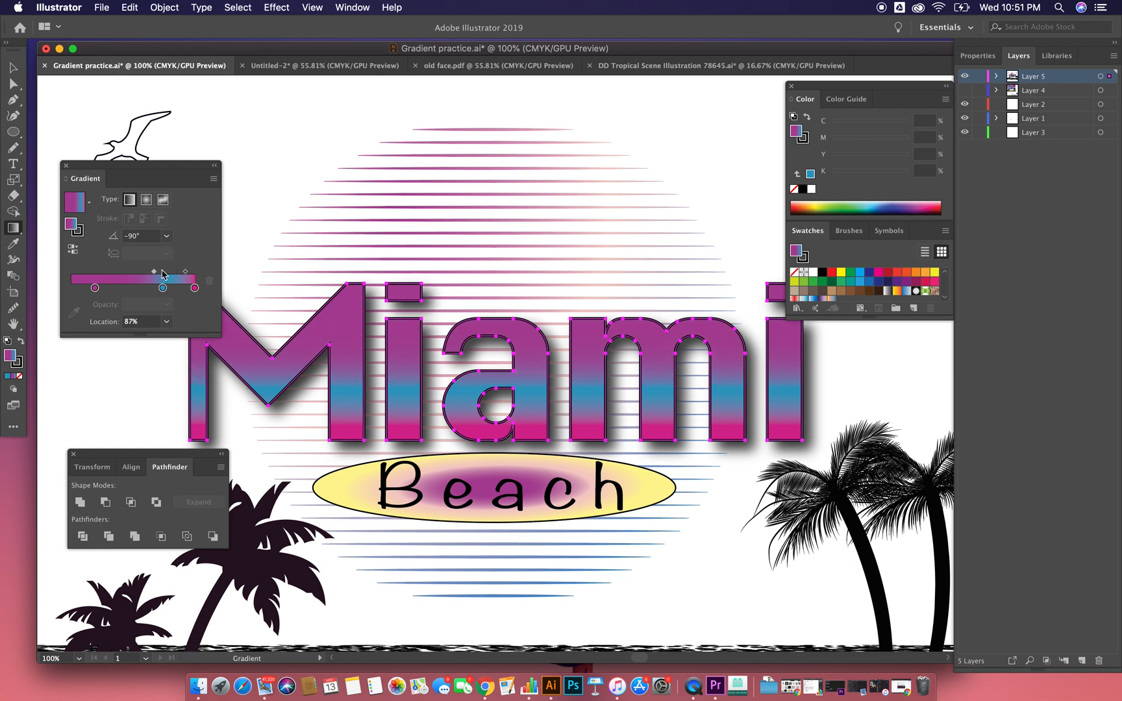
mouse_move(186, 277)
left_mouse_down()
mouse_move(171, 276)
mouse_move(185, 275)
left_mouse_up()
Step: Place the purple stop close beside the blue stop for a sharp colour break, with the blue stop at location 69.16%
left_click_drag(95, 287, 49, 293)
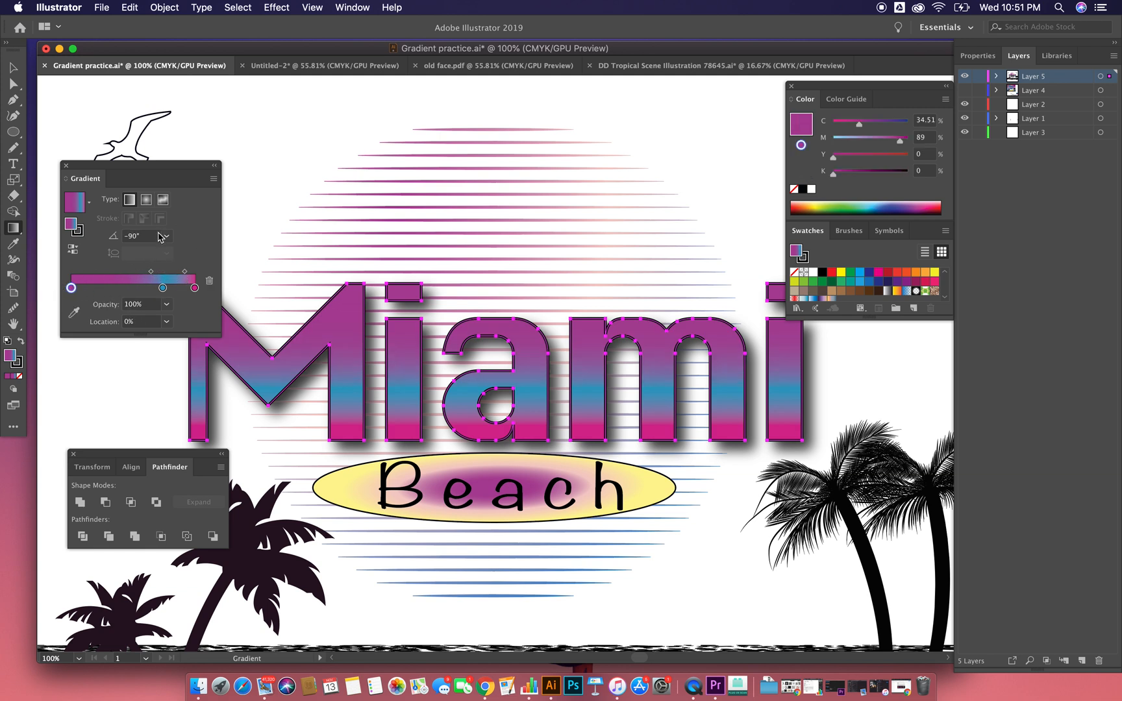
left_click_drag(71, 287, 158, 290)
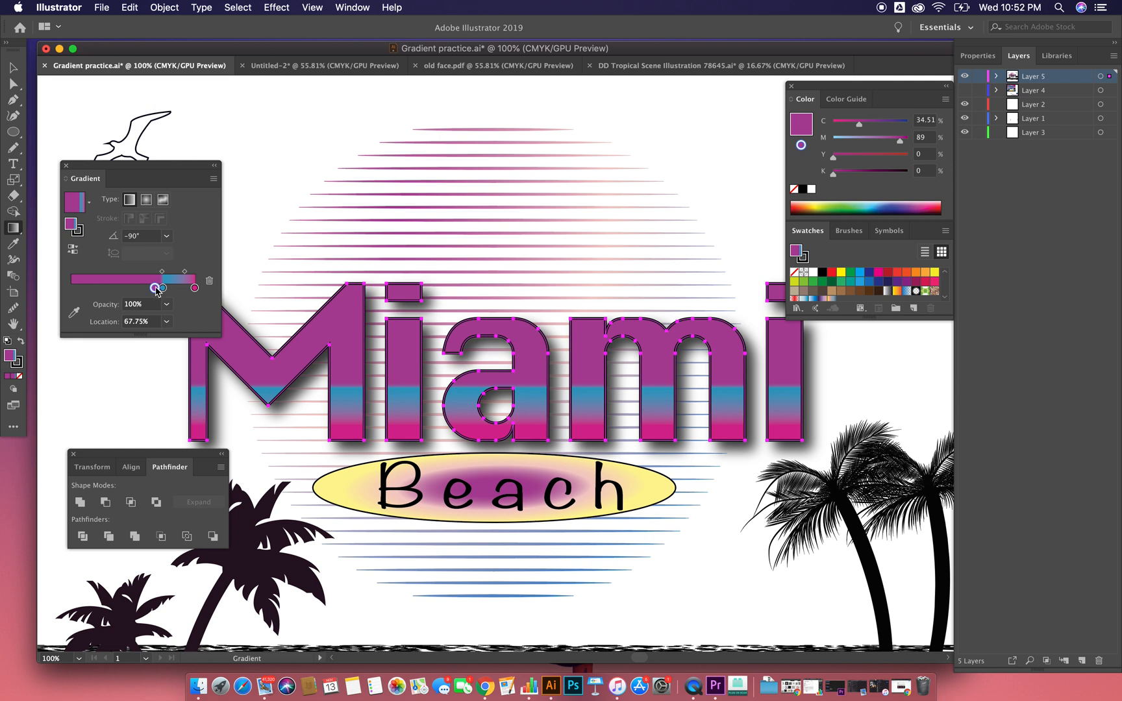
left_click_drag(161, 290, 160, 289)
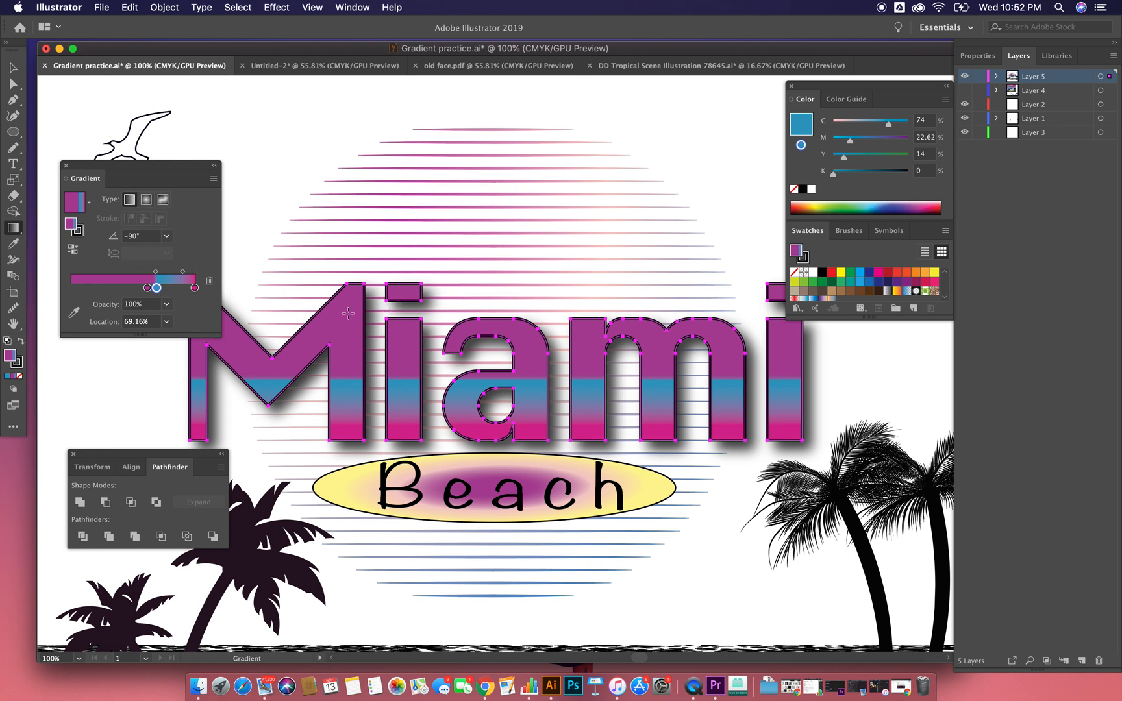
Step: Give the Miami lettering's stroke a gradient and apply the light-to-dark blue gradient swatch to it
left_click(21, 364)
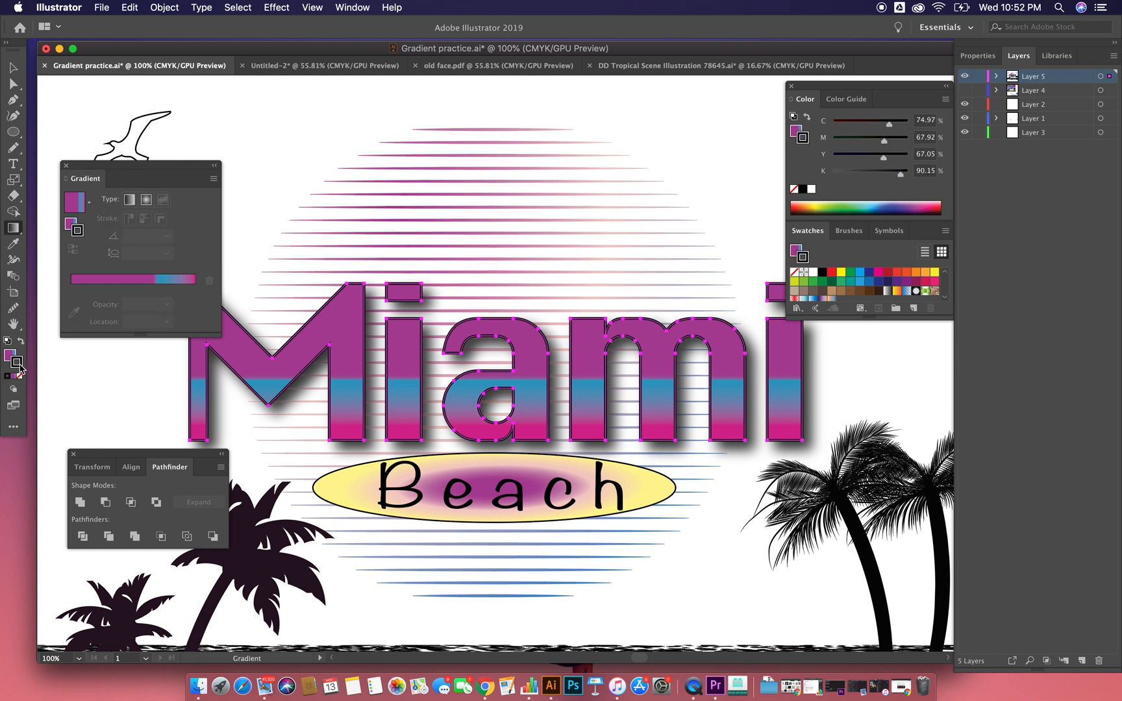
left_click(13, 67)
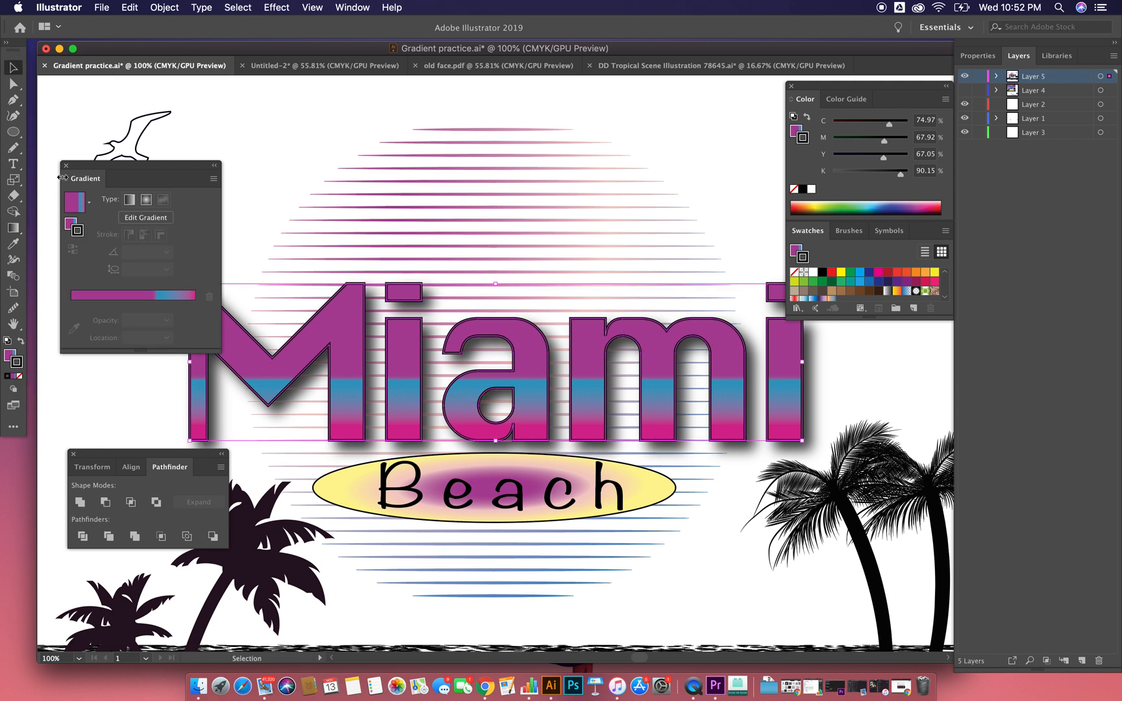
left_click(13, 376)
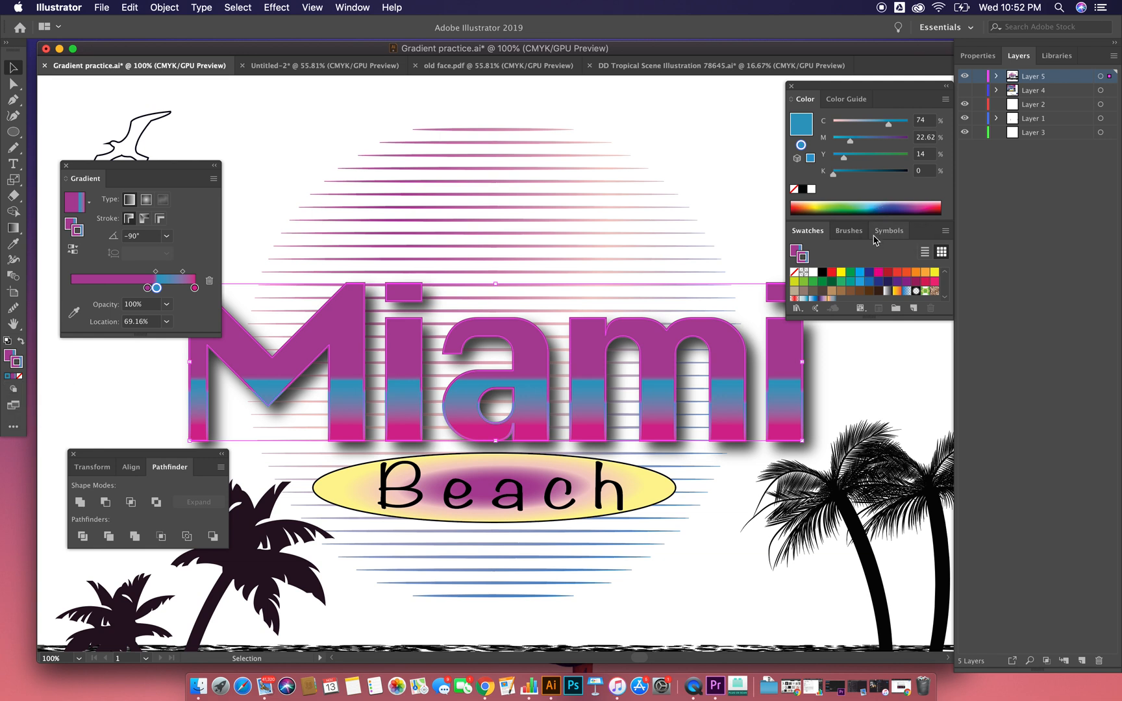
left_click(813, 298)
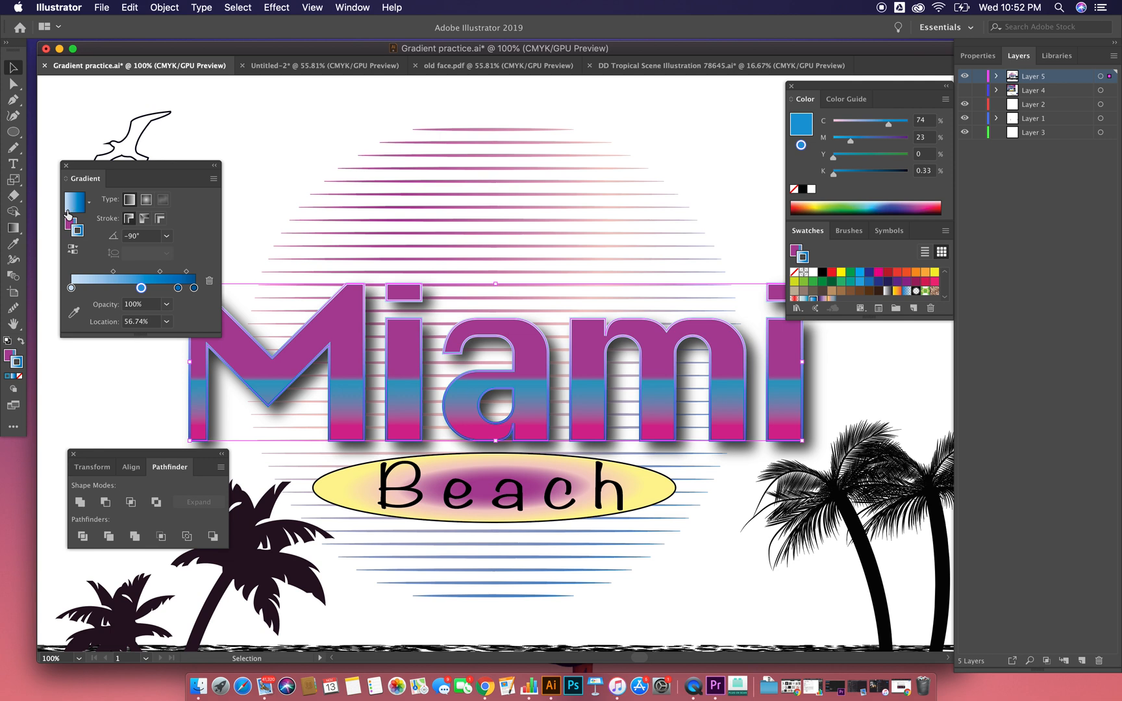
Step: Recolour the stroke gradient's stop at location 56.74% with the yellow sampled from the Beach ellipse
double_click(141, 288)
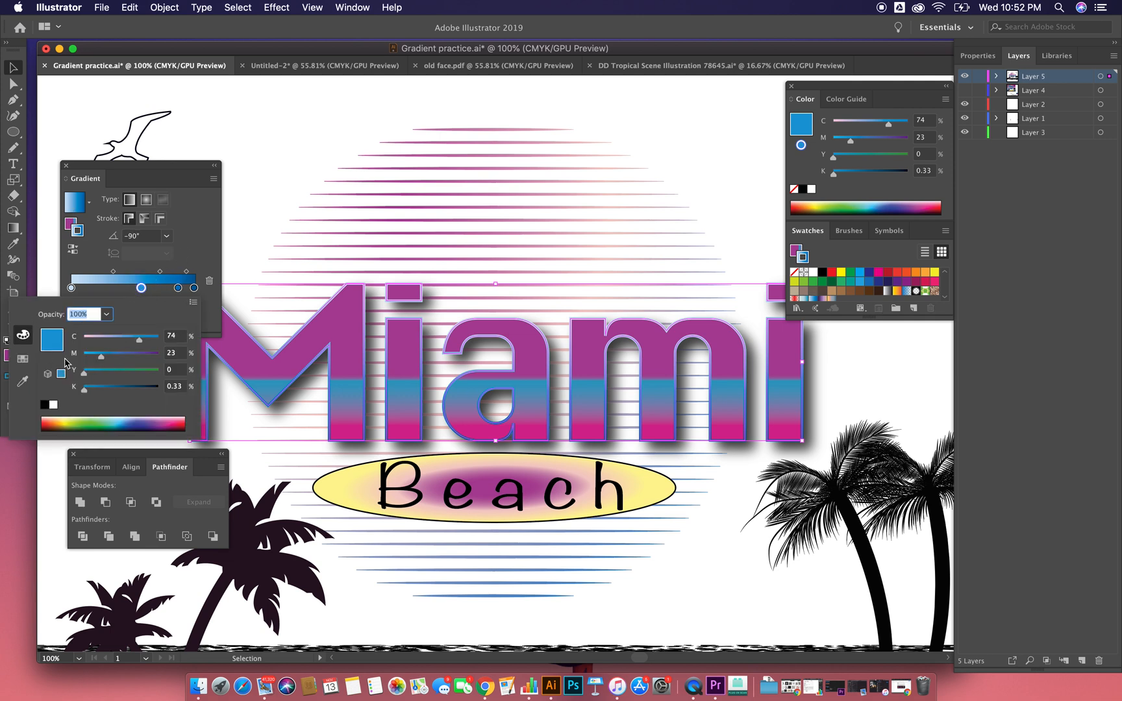
left_click_drag(84, 388, 99, 388)
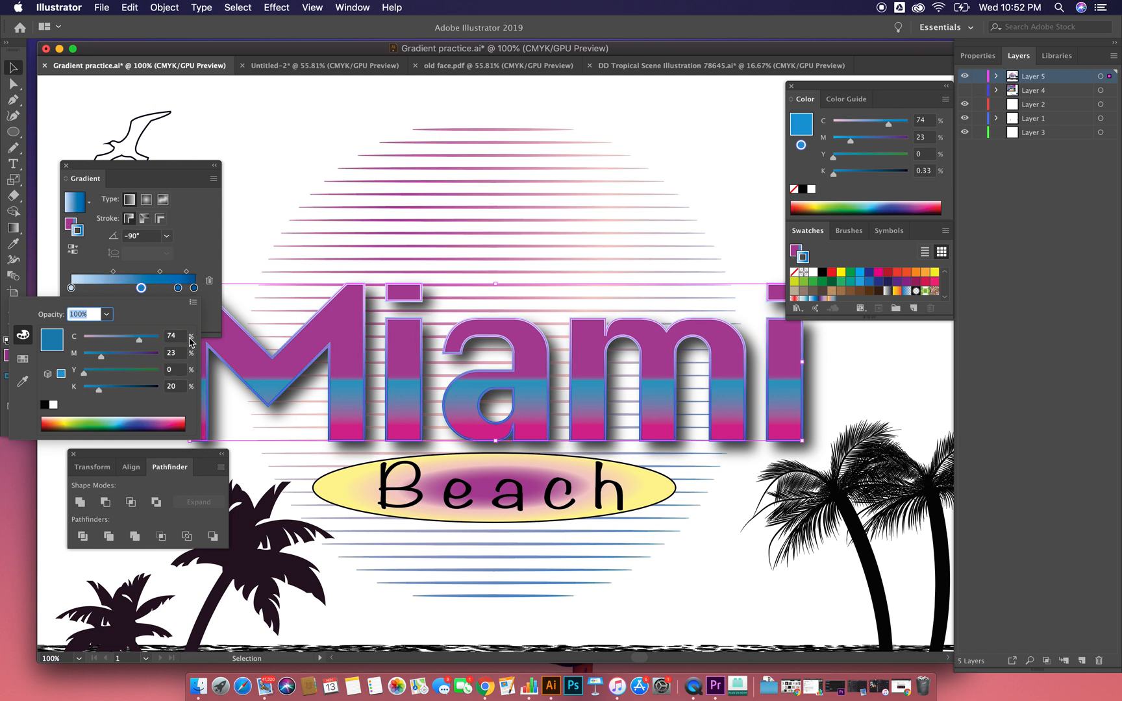
left_click(23, 359)
left_click(22, 382)
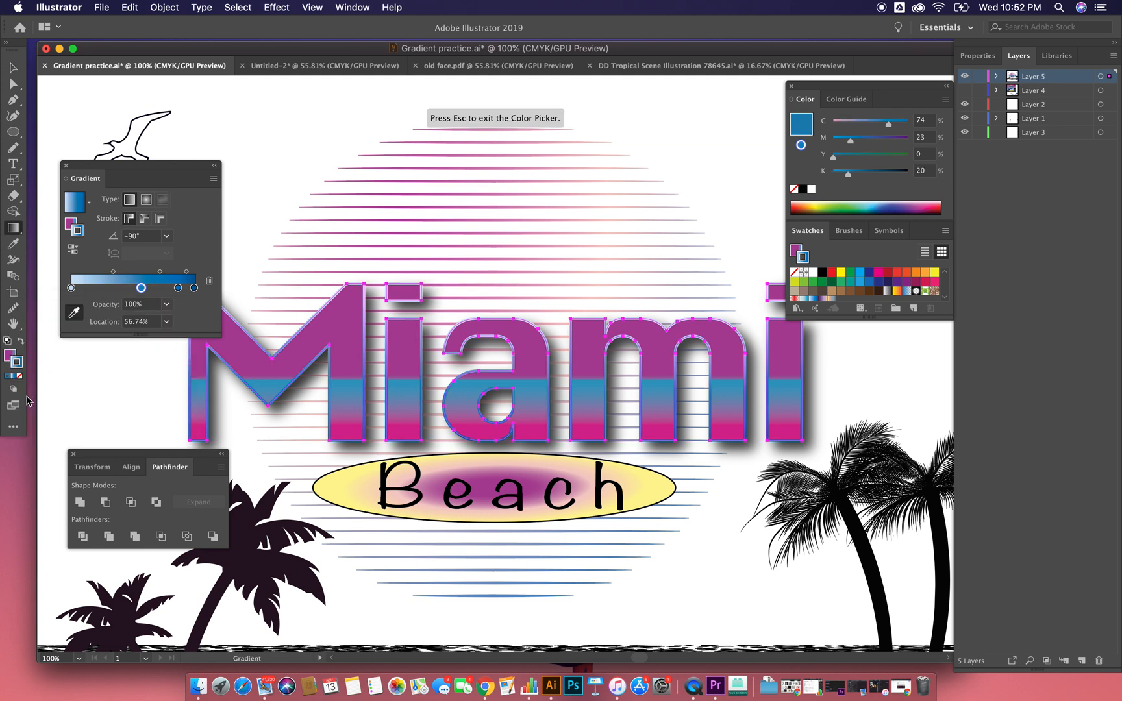
double_click(141, 288)
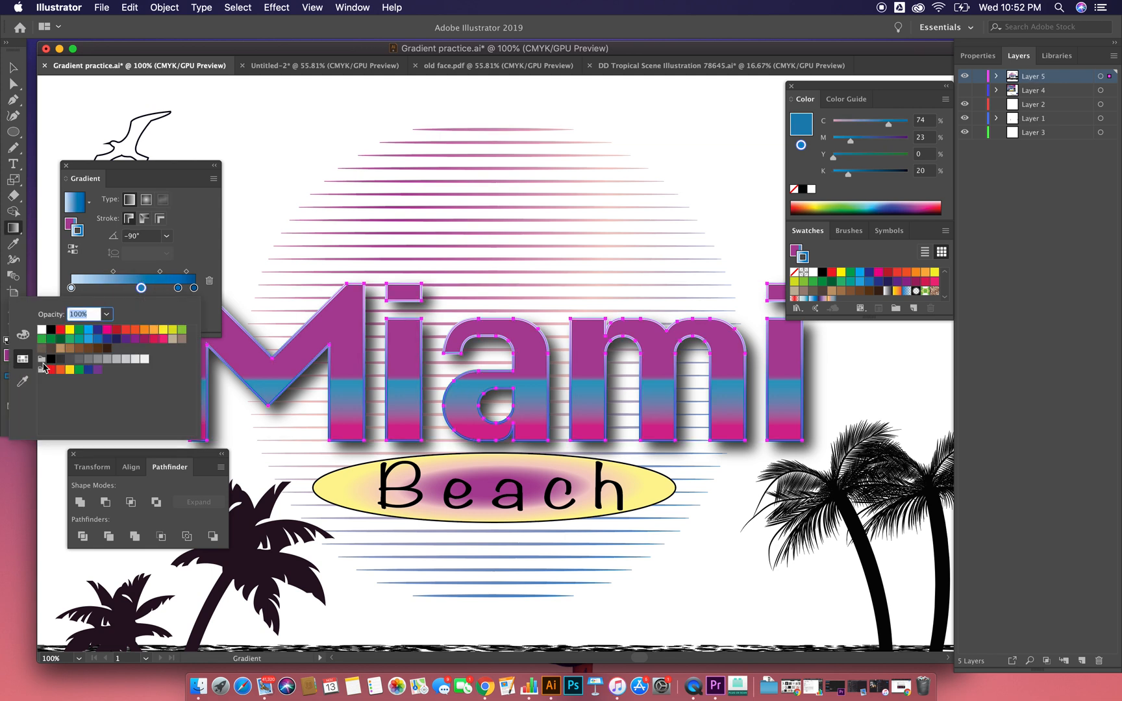
left_click(26, 384)
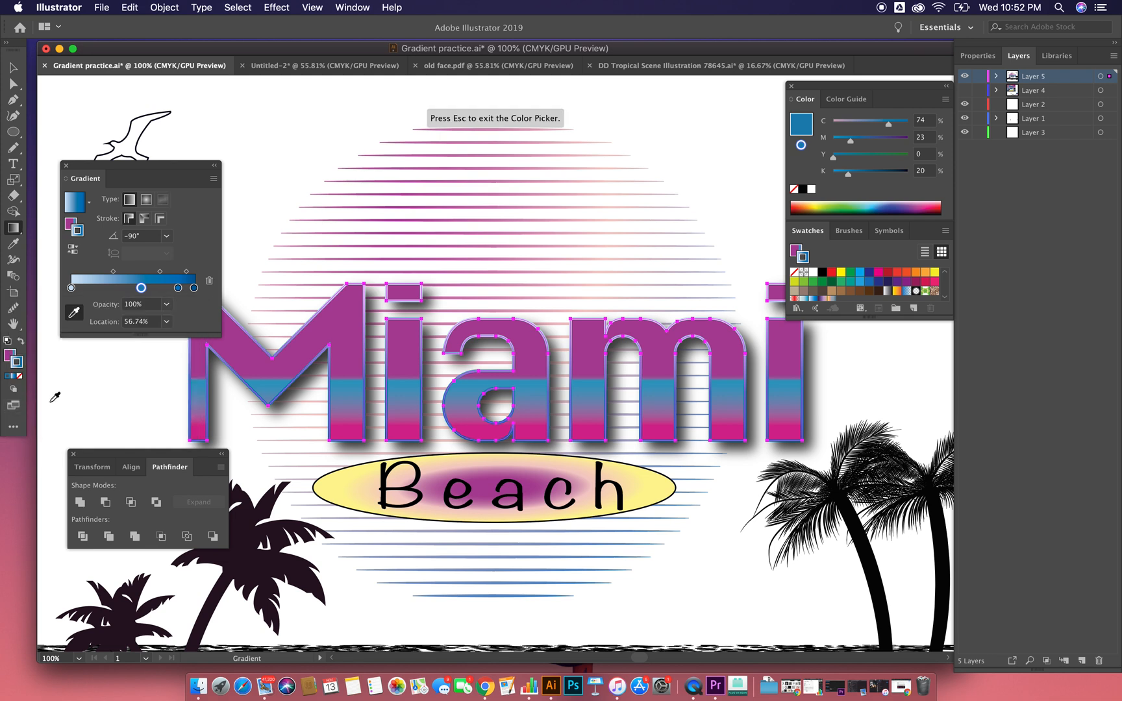
left_click(453, 465)
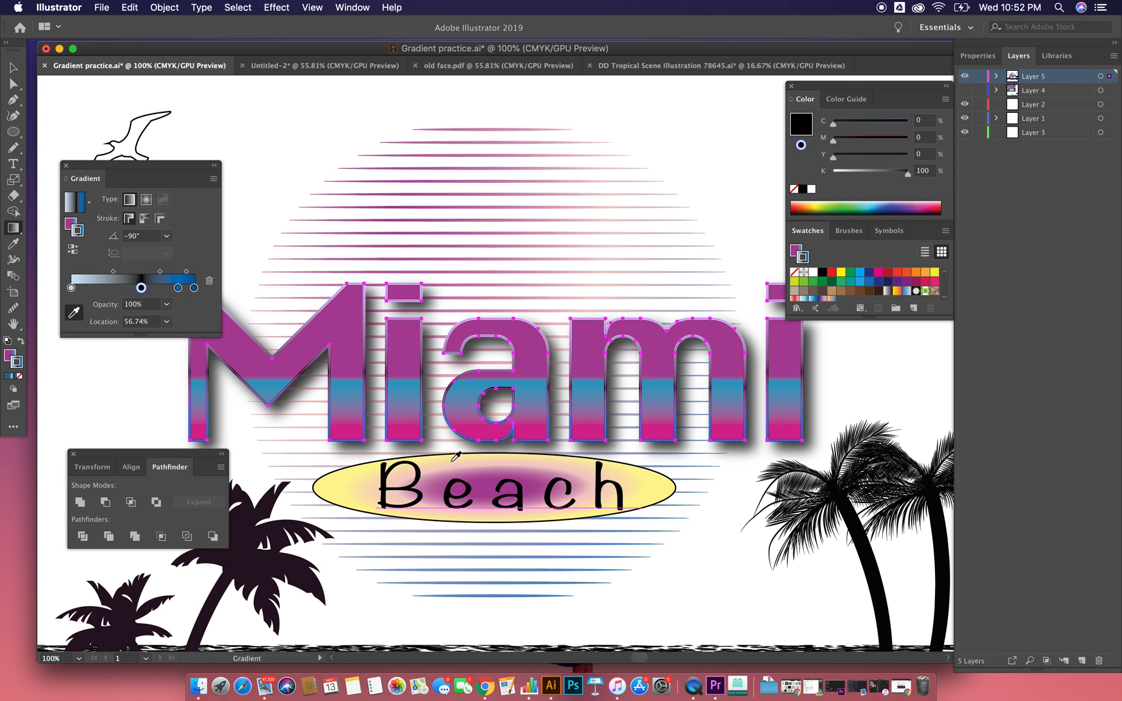
left_click(335, 490)
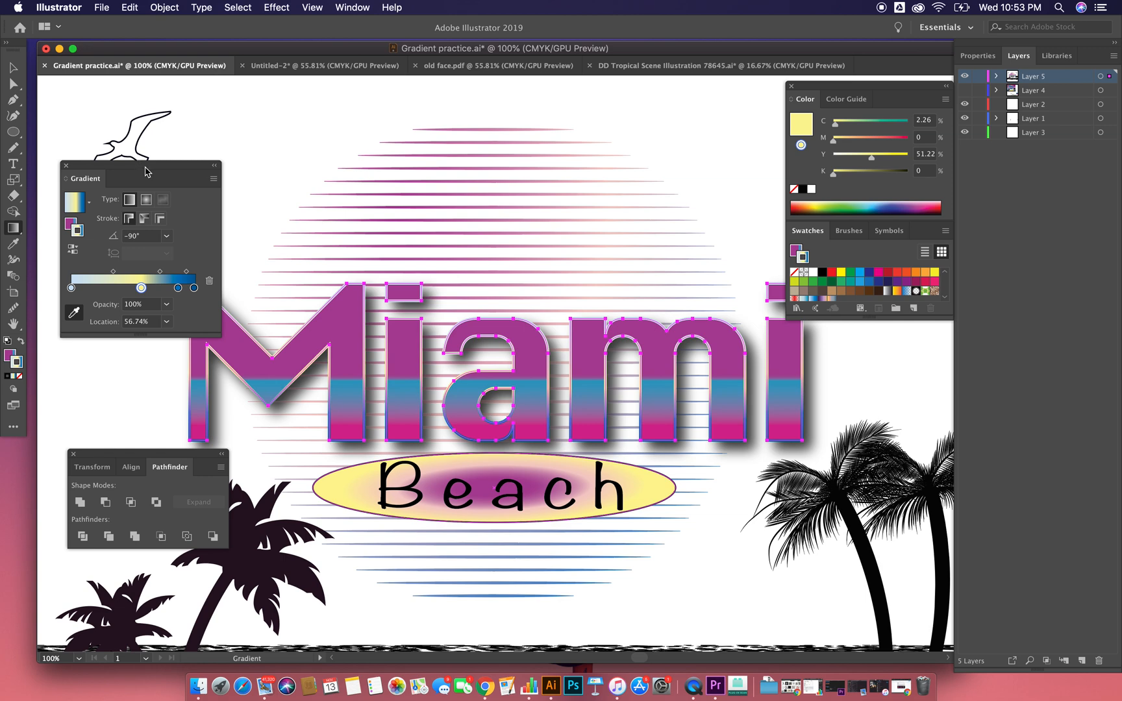
Step: Try the radial type on the Miami lettering's stroke gradient and return it to linear
left_click_drag(136, 169, 172, 89)
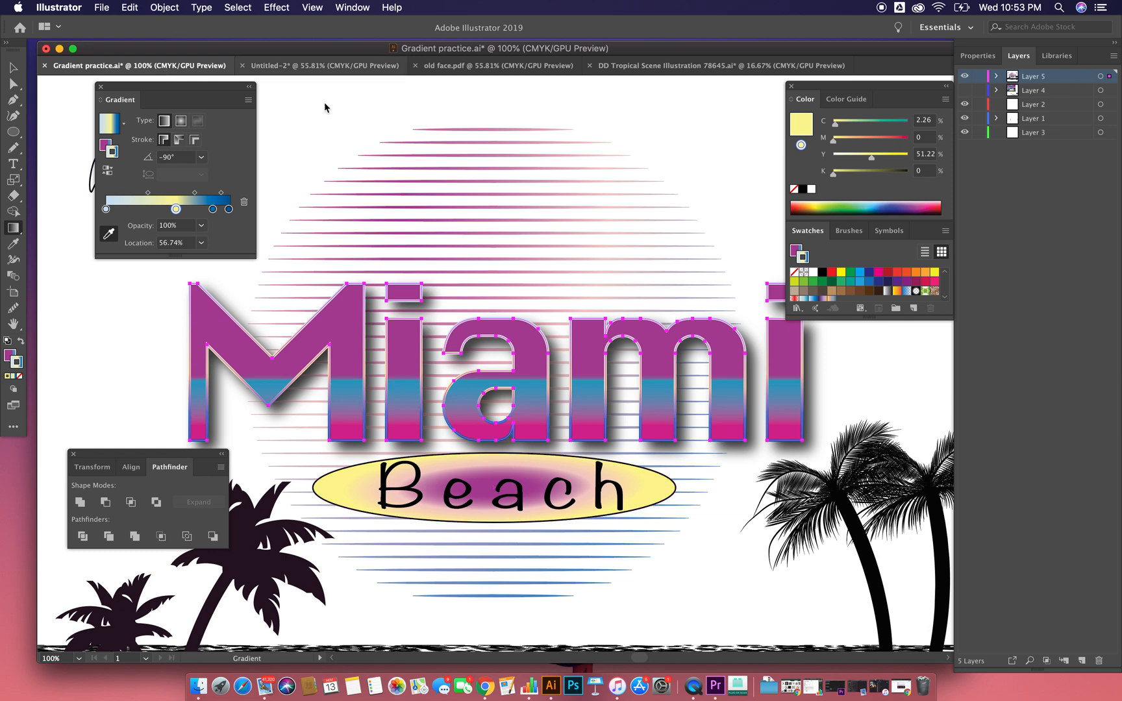
key("super+equal")
key("super+equal")
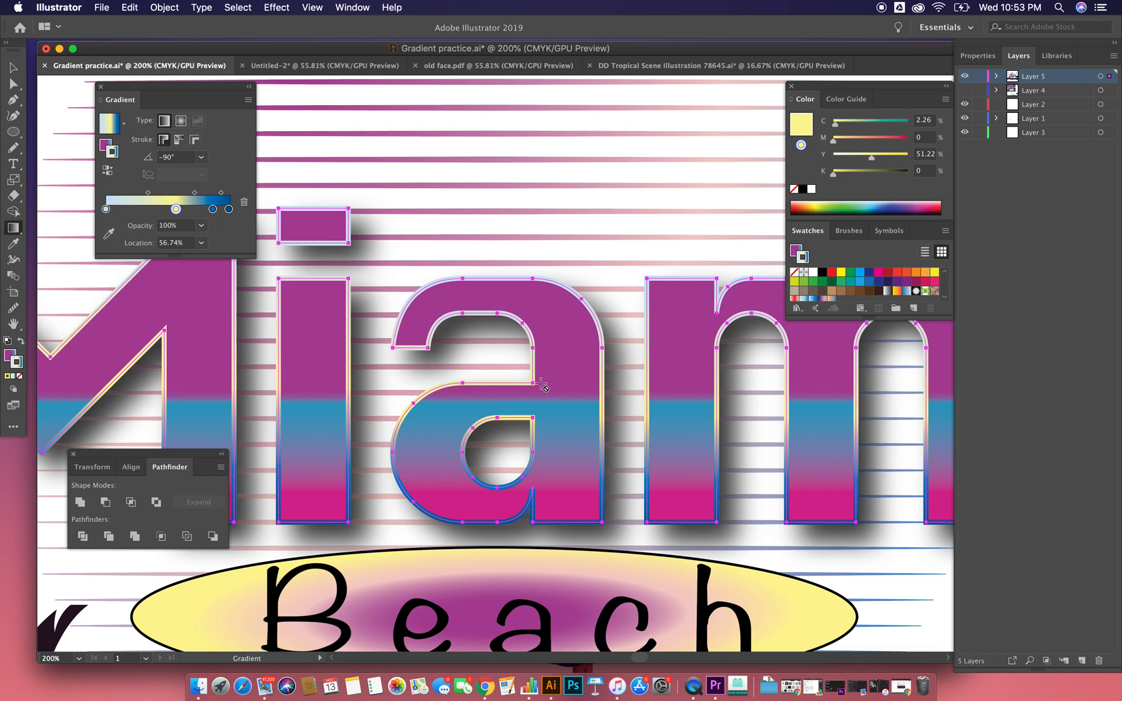
left_click(182, 124)
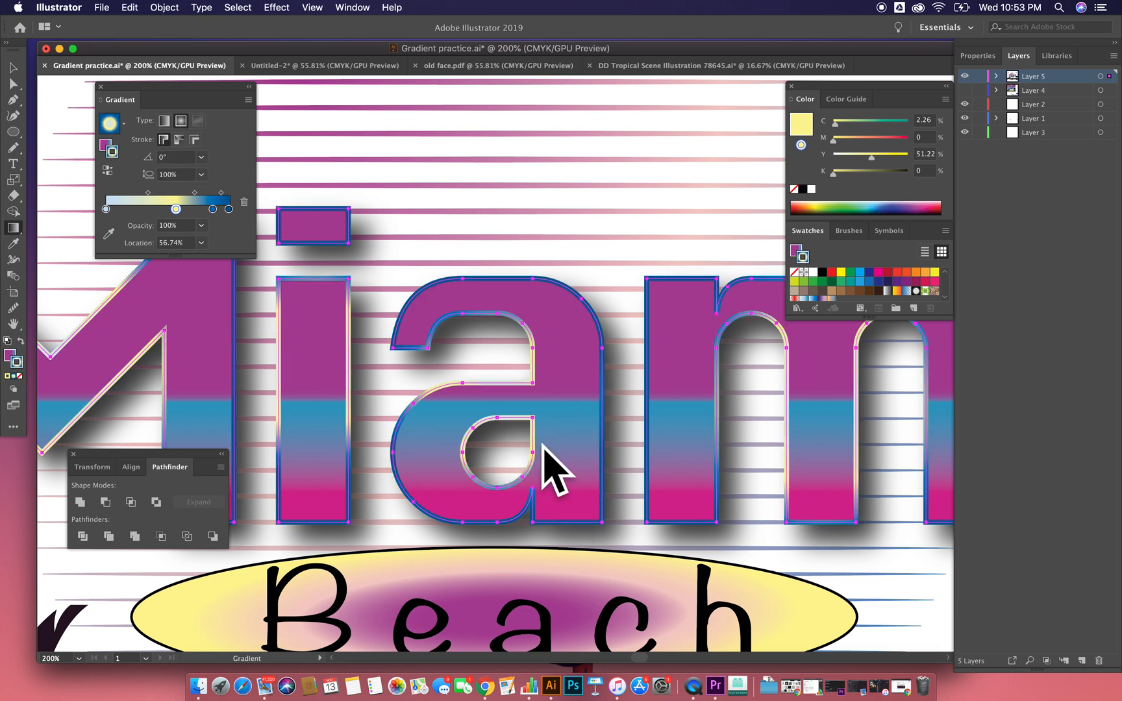
left_click(165, 120)
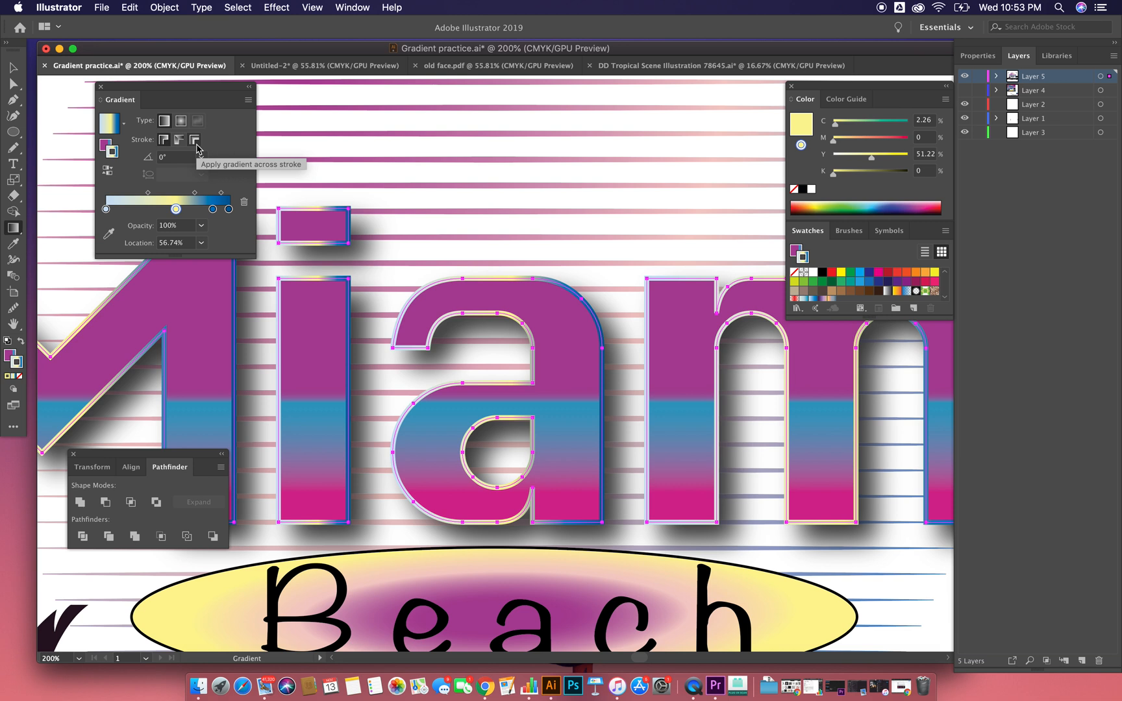
Step: Apply the linear gradient across the Miami lettering's stroke and deselect the lettering
left_click(195, 140)
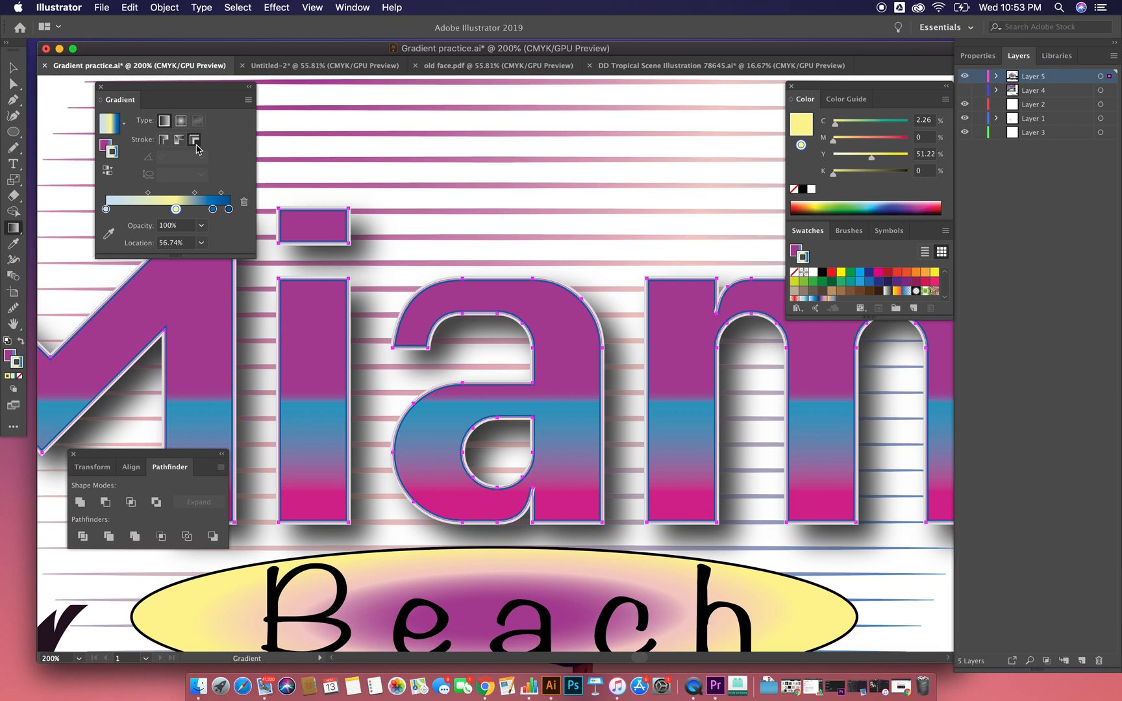
key("super+minus")
key("super+minus")
key("super+minus")
key("super+minus")
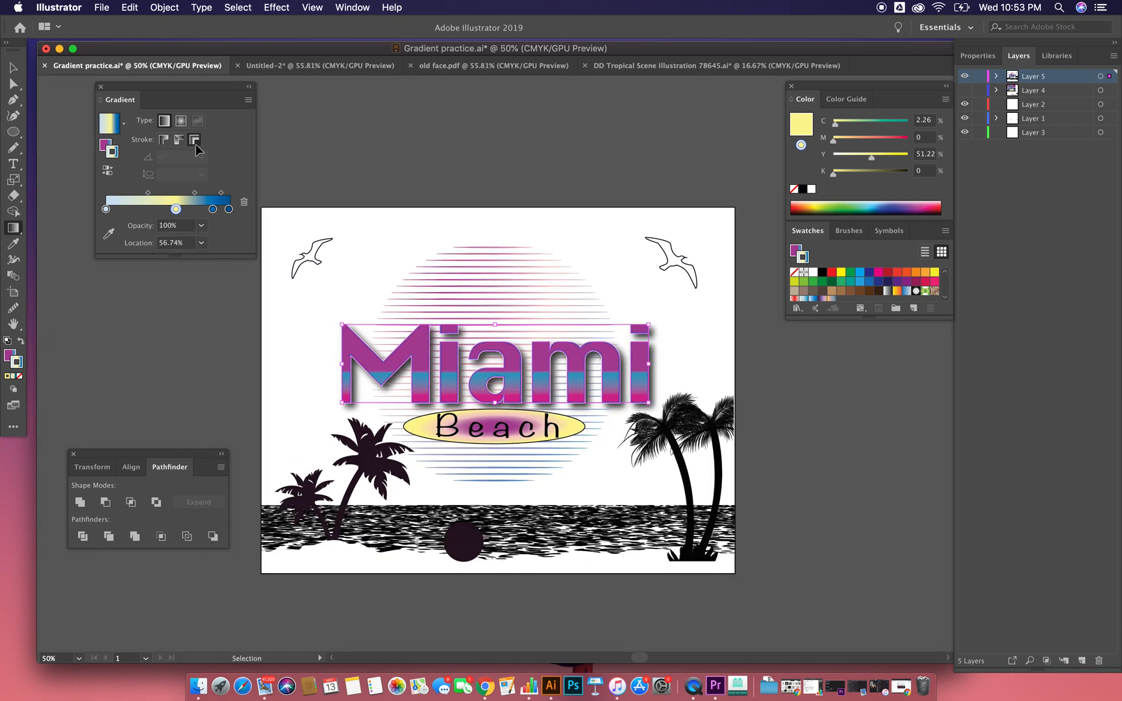
left_click(12, 68)
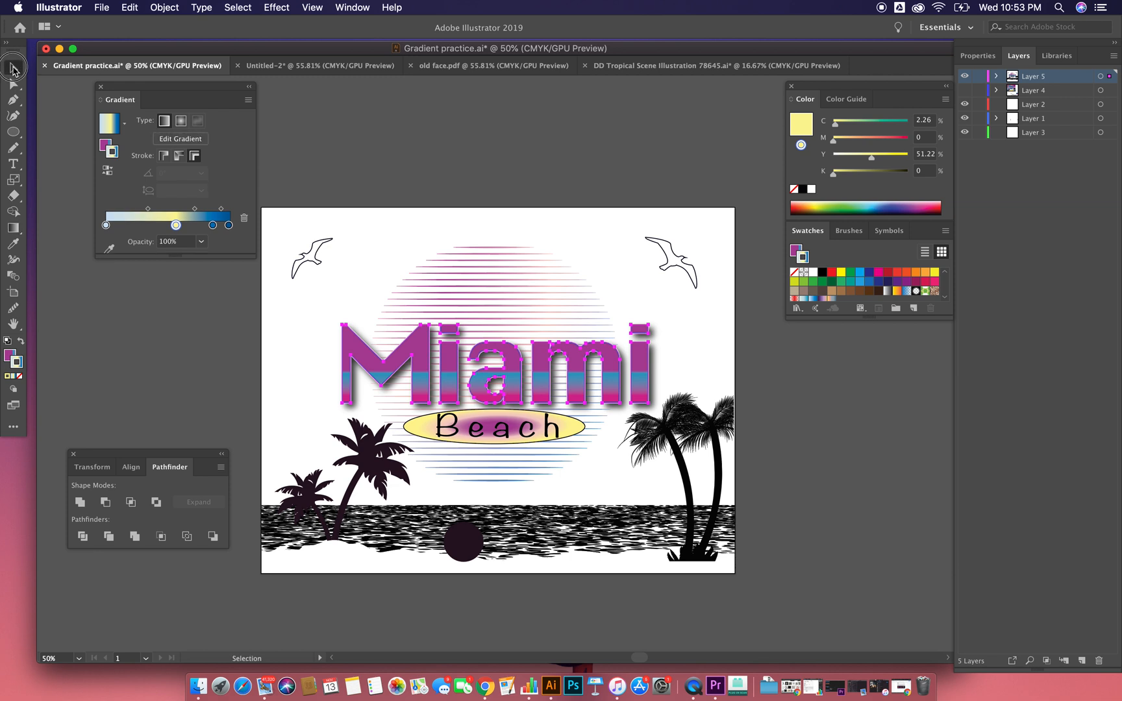
left_click(182, 377)
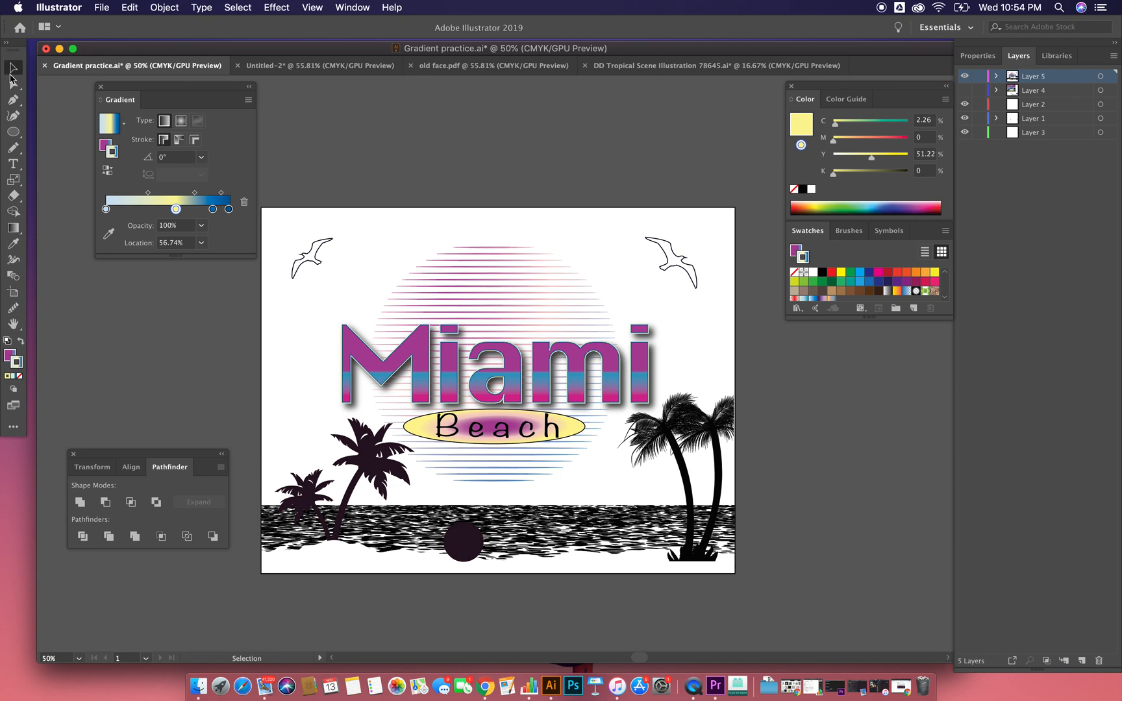
Step: Draw a rectangle covering the whole artboard and send it behind all the artwork
left_click(13, 134)
left_click_drag(13, 134, 65, 131)
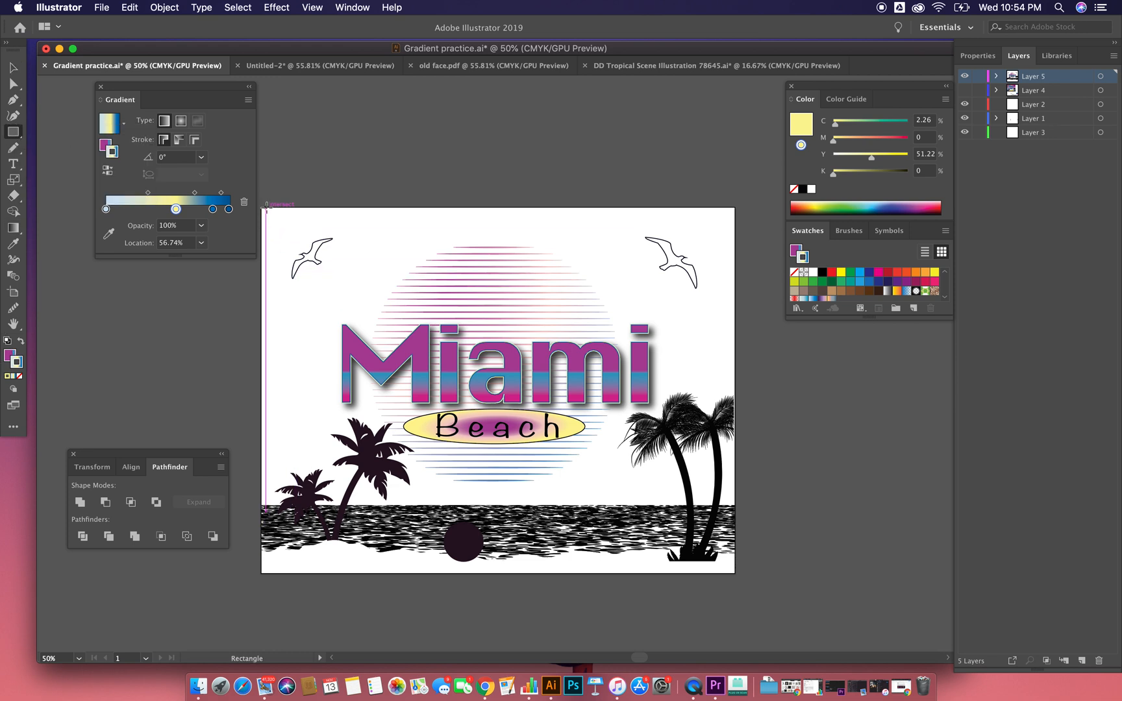
left_click_drag(262, 208, 735, 574)
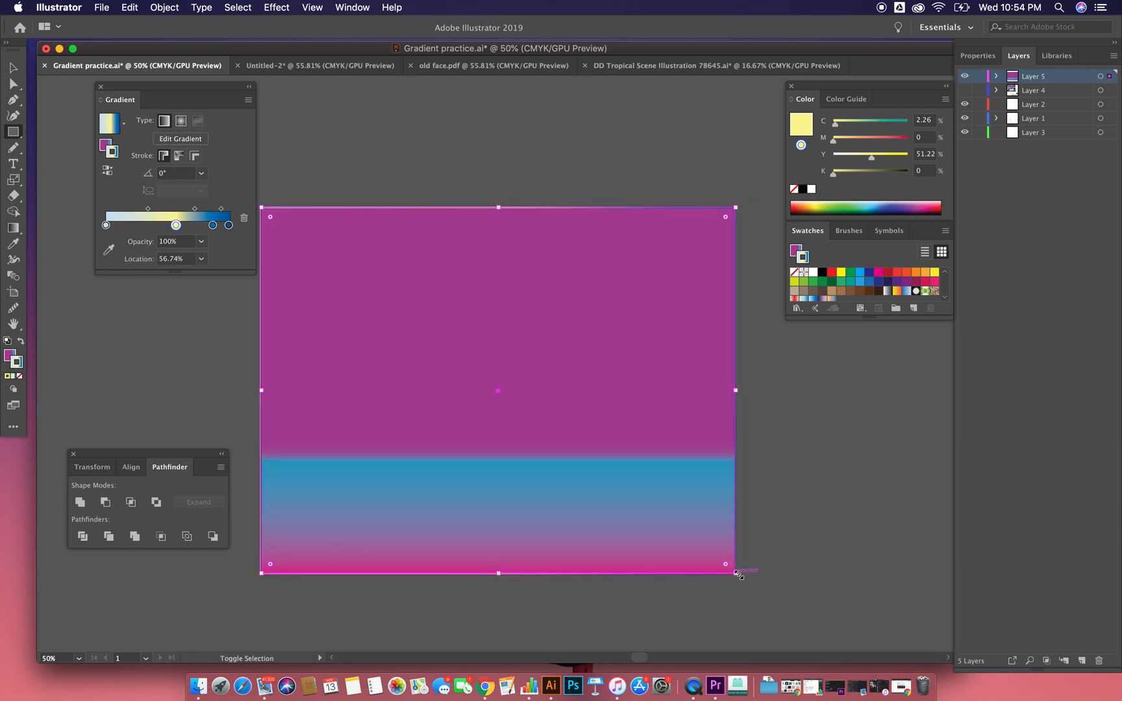
key("super+shift+bracketleft")
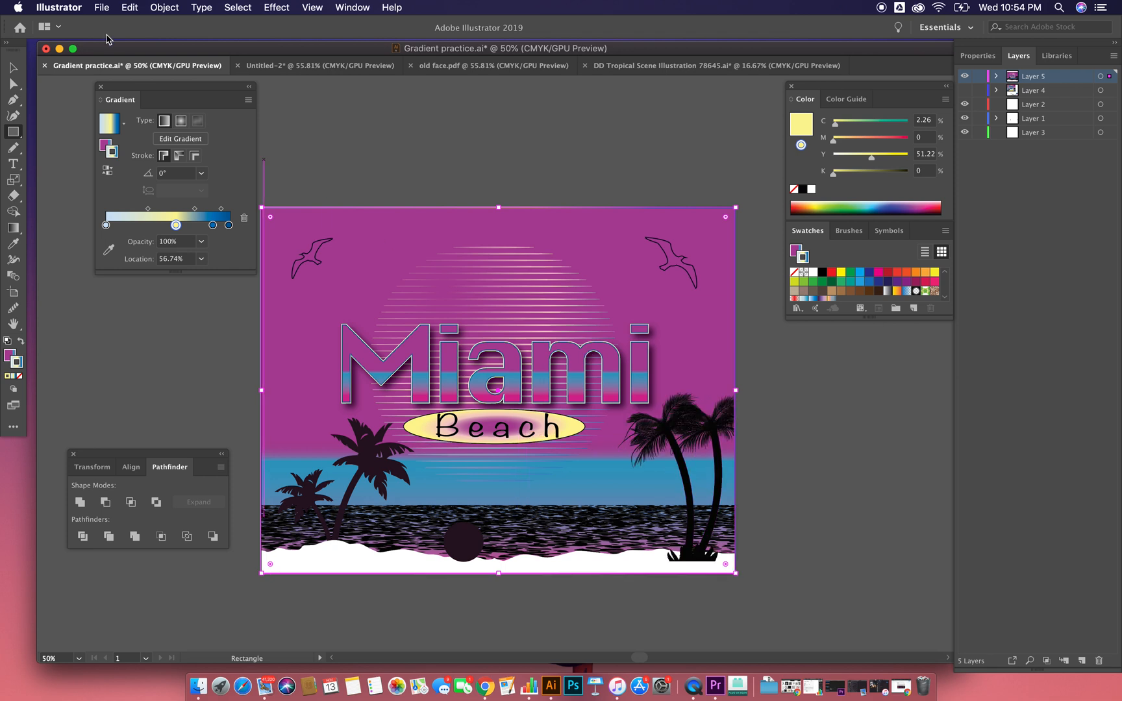
Step: Remove the background rectangle's stroke and change its fill to a freeform gradient
left_click(16, 70)
left_click(20, 377)
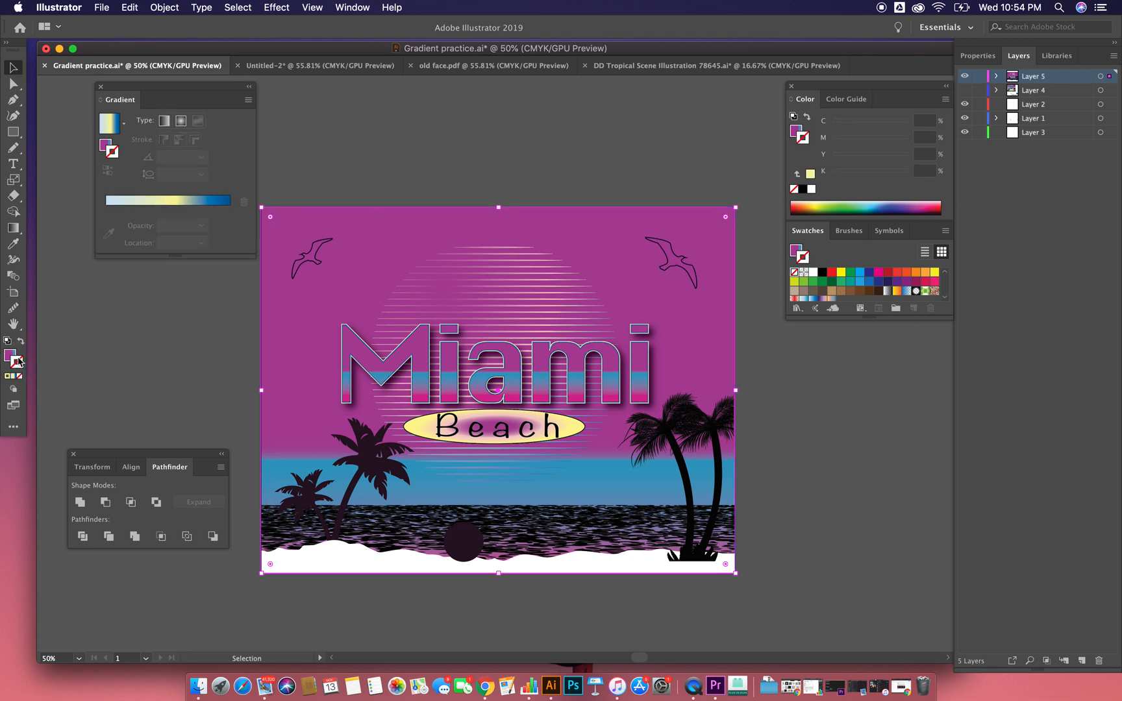
left_click(12, 354)
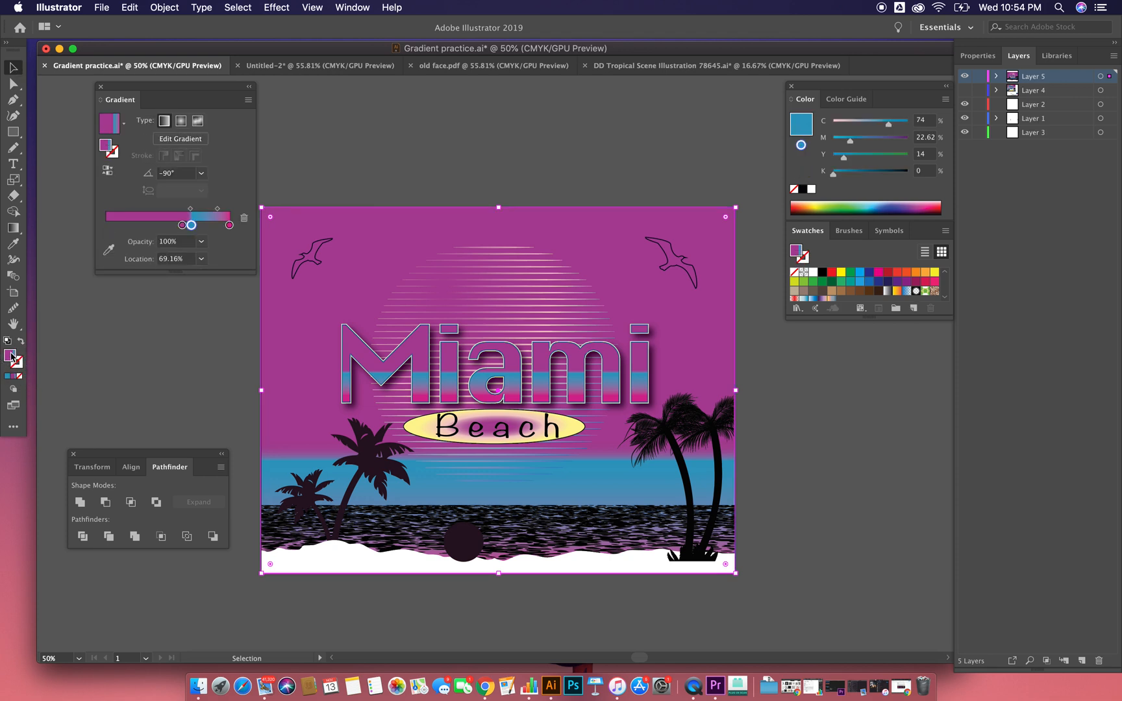
left_click(200, 125)
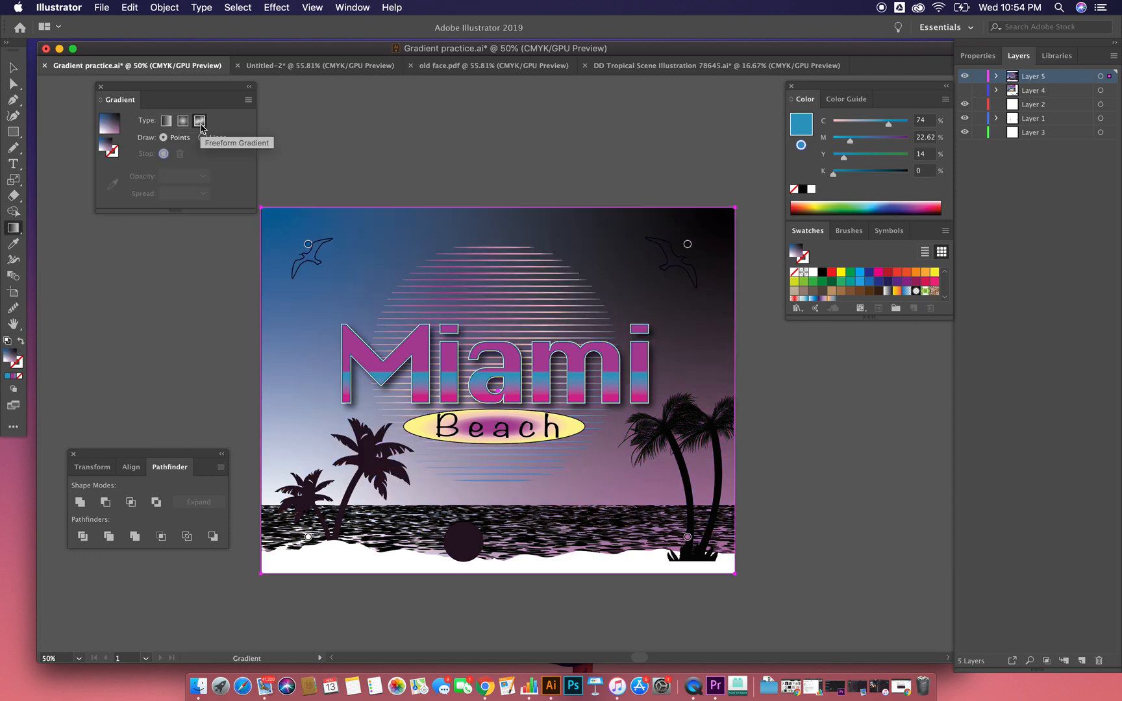
Step: Recolour the freeform gradient's upper-left point magenta (M=100) and its upper-right point red (C=15 M=100 Y=90 K=10)
left_click(309, 247)
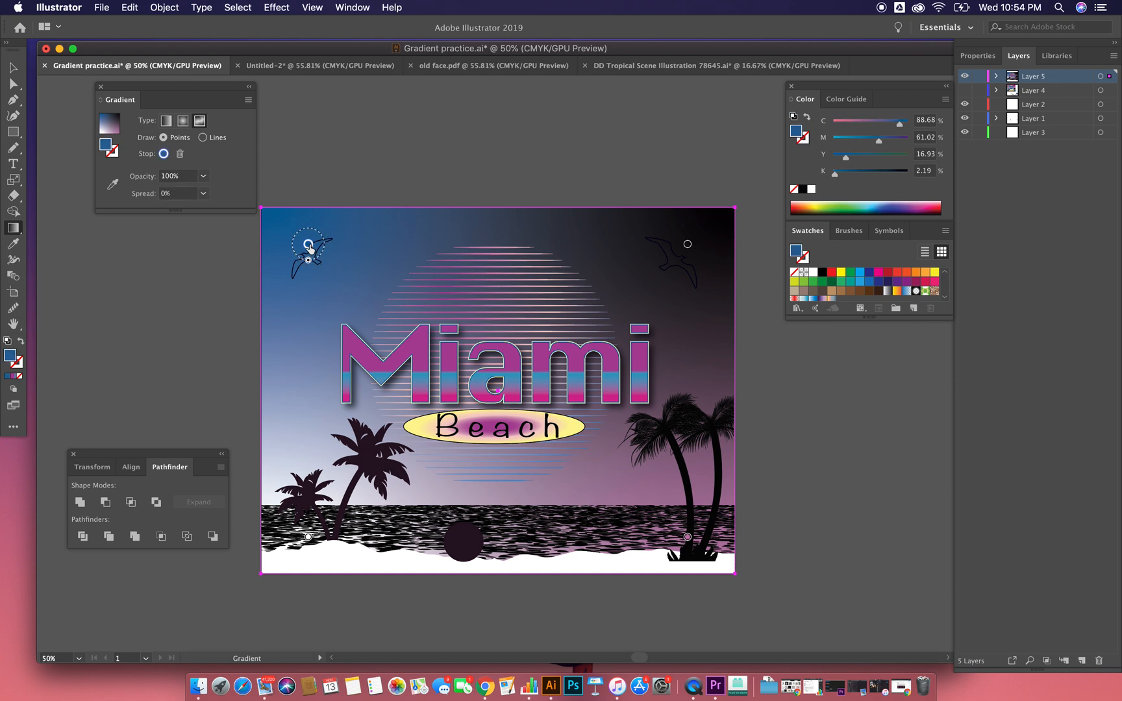
double_click(309, 247)
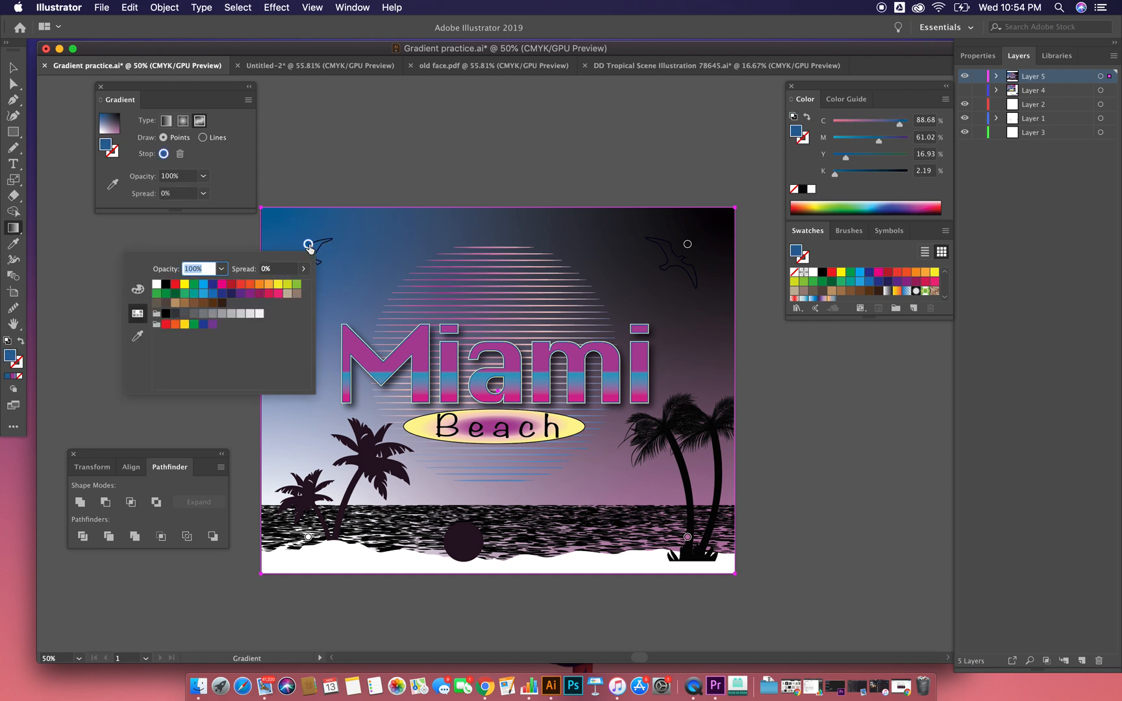
left_click(224, 284)
left_click(688, 245)
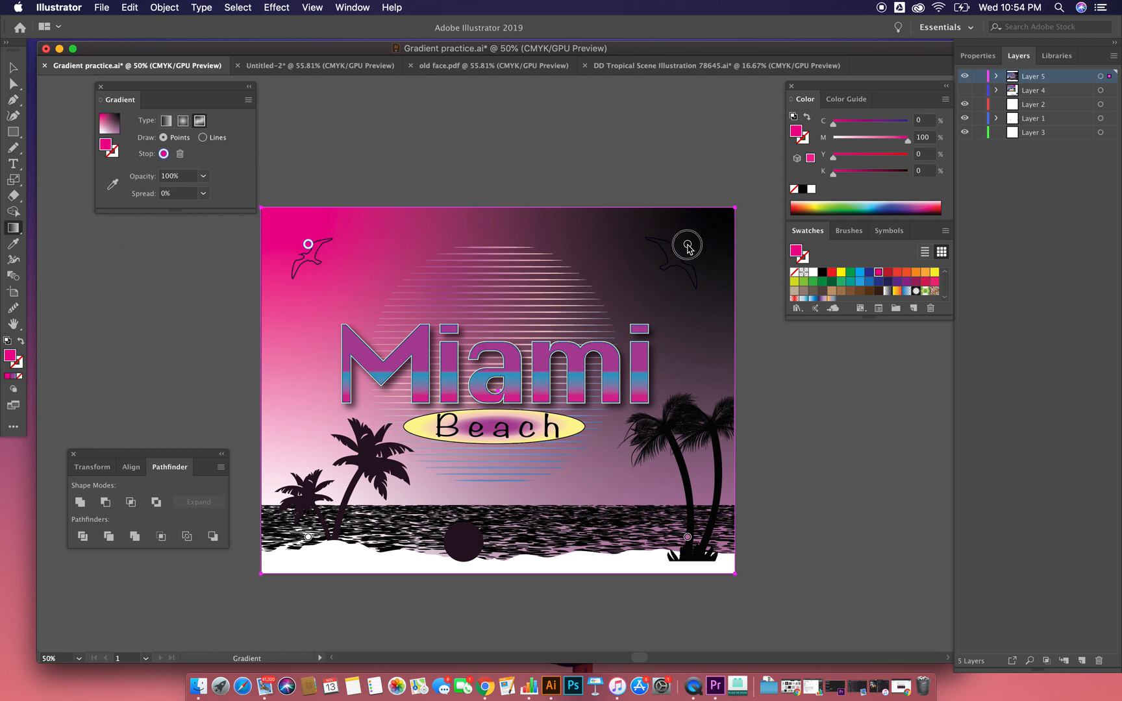
double_click(687, 244)
left_click(602, 285)
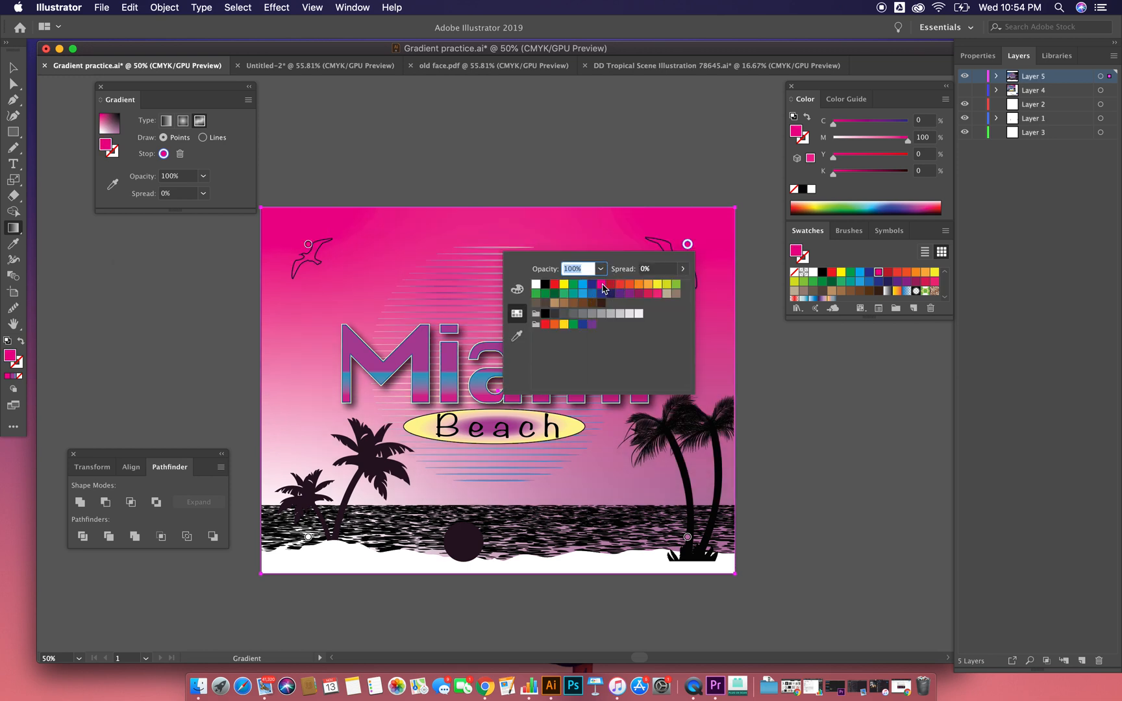
left_click(610, 285)
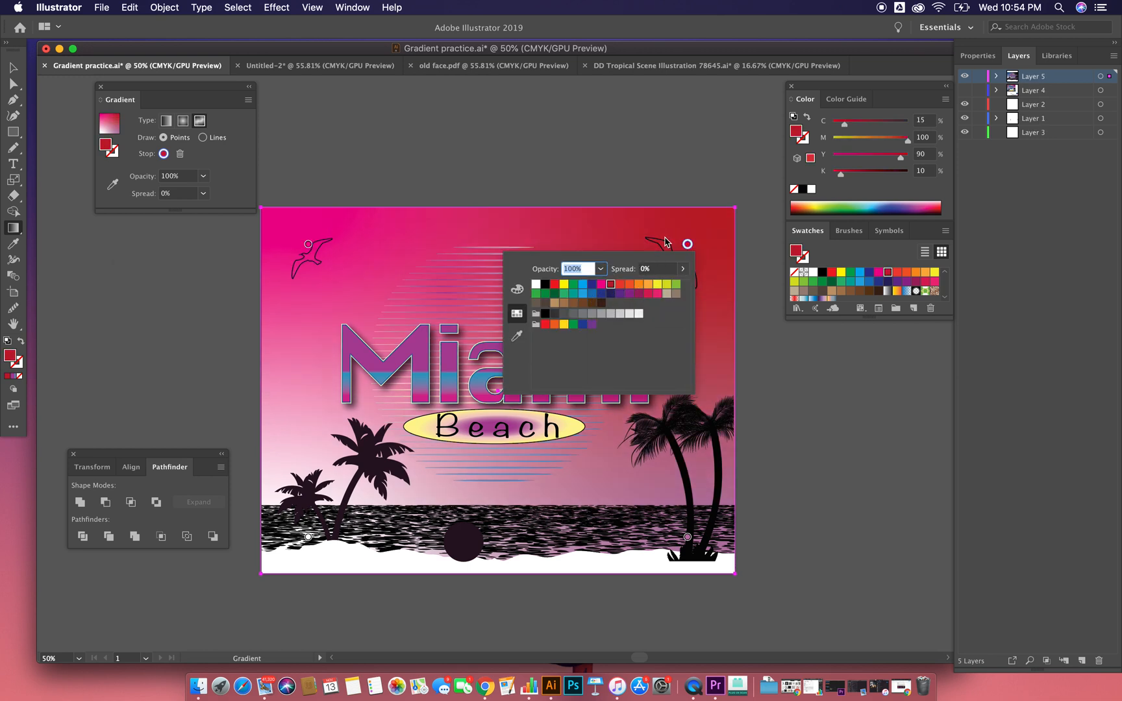
left_click(483, 228)
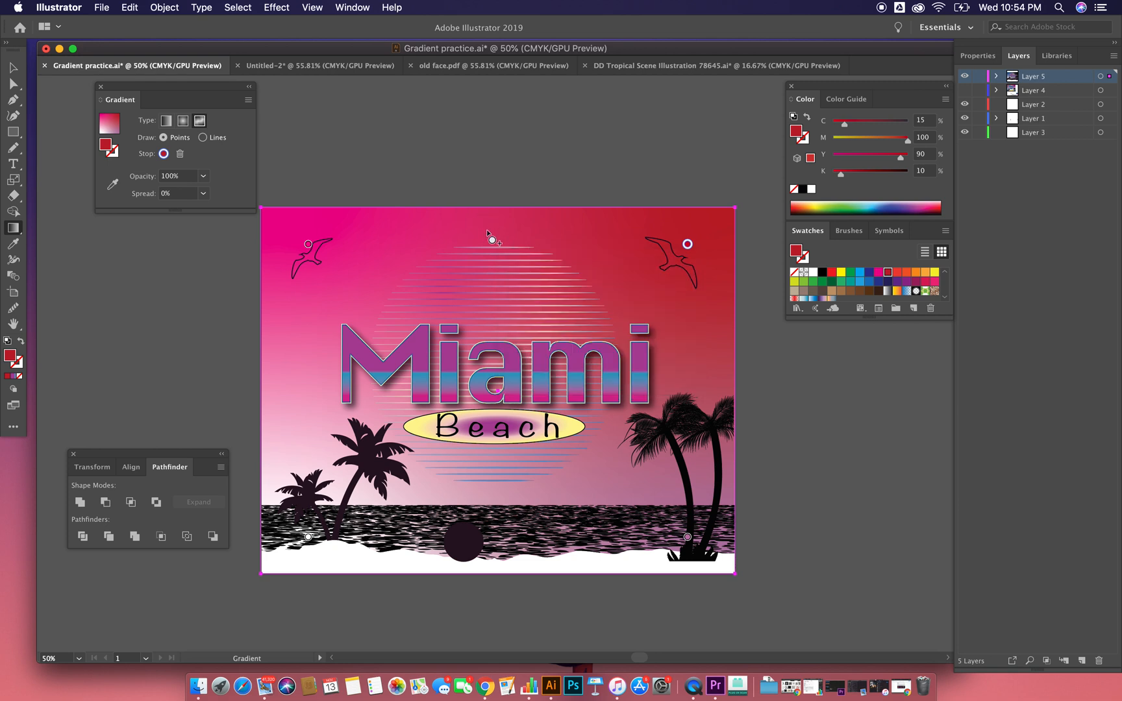
Step: Add a yellow gradient point (C=5 M=0 Y=90 K=0) at the background's top centre and widen its spread to 100%
left_click(503, 229)
double_click(503, 229)
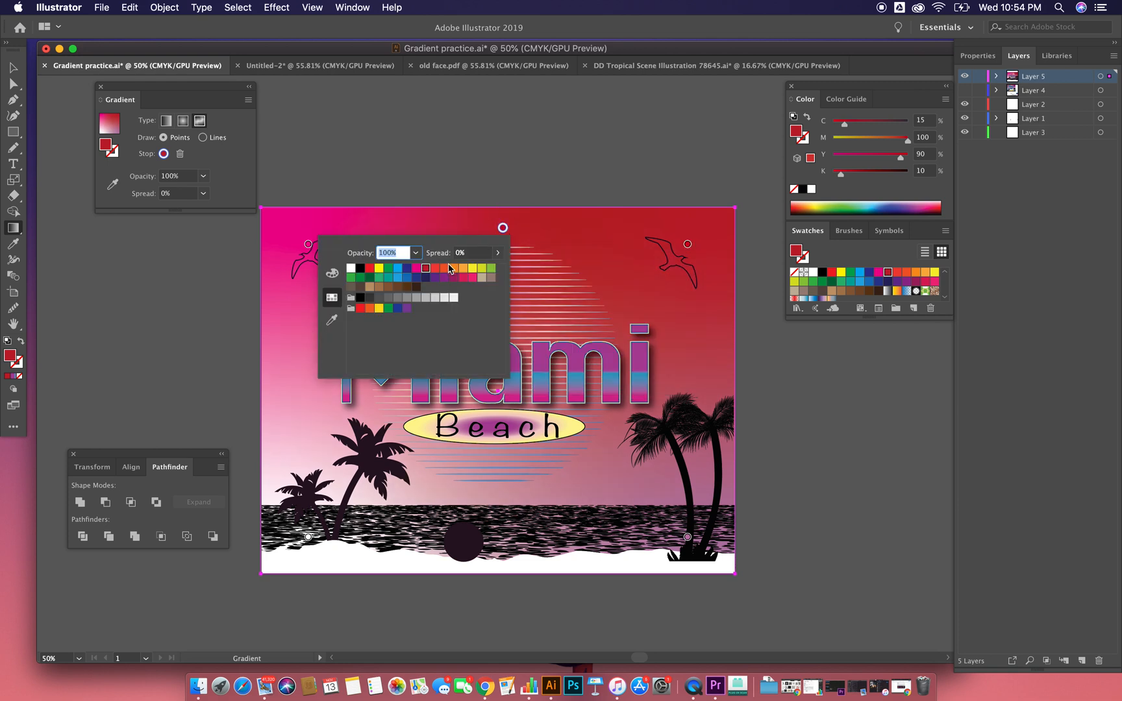
left_click(470, 268)
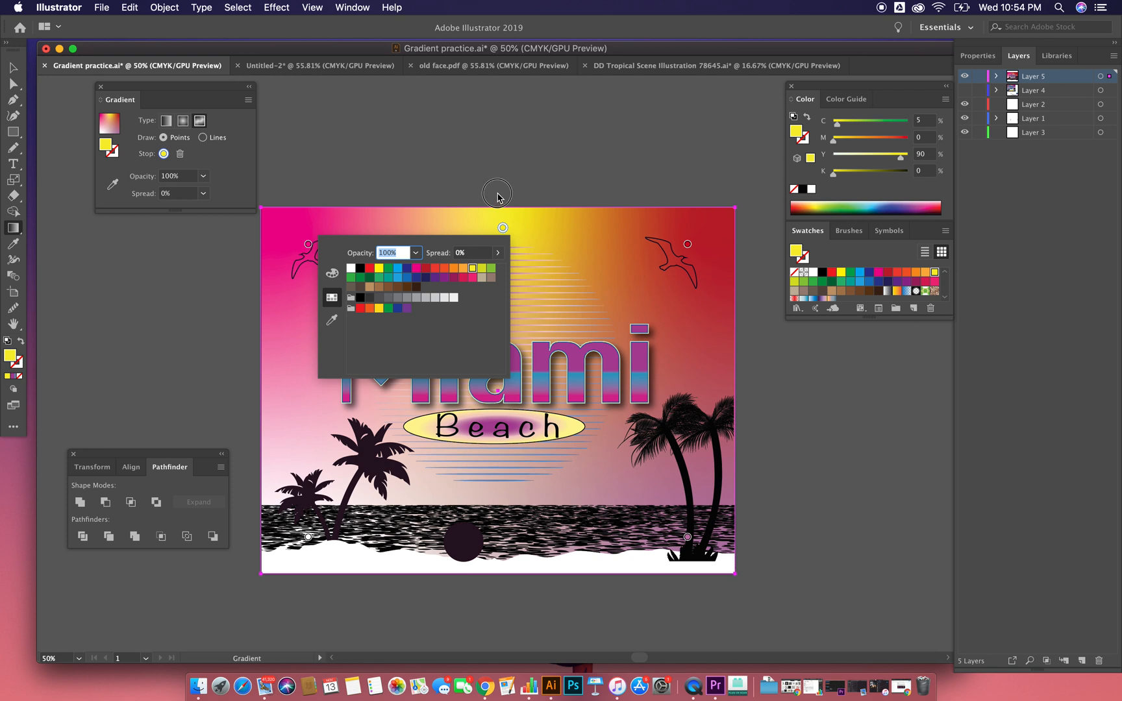
left_click(498, 197)
left_click_drag(503, 243, 513, 270)
left_click_drag(523, 316, 525, 315)
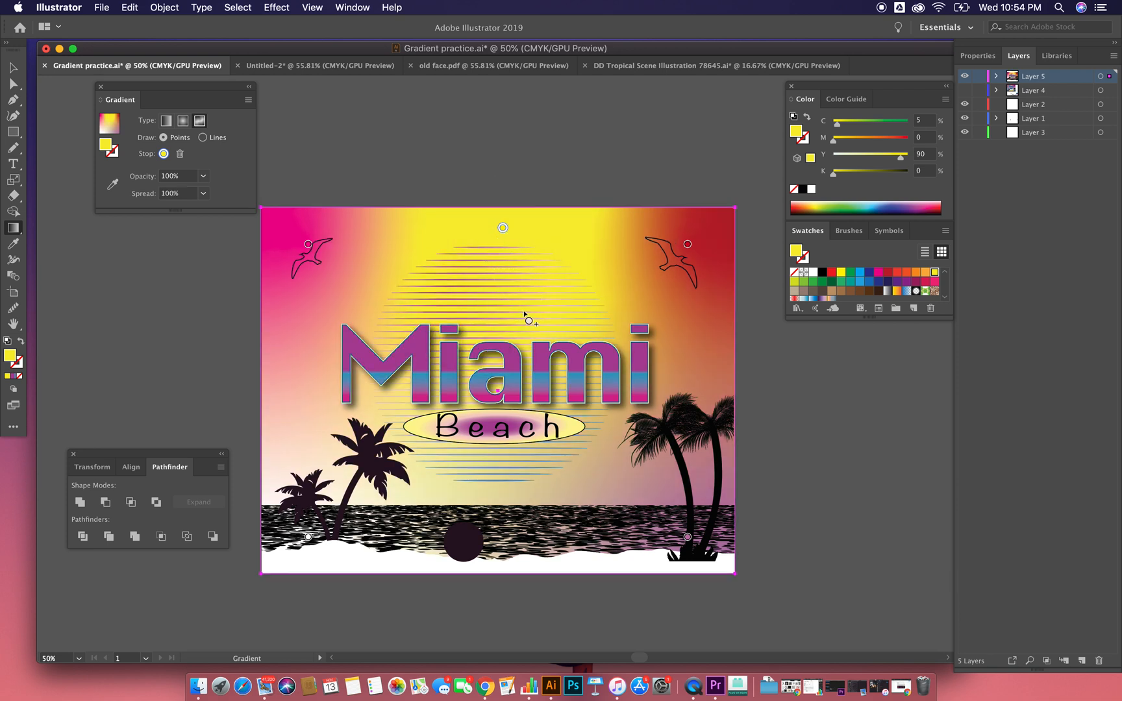
Step: Add an orange gradient point (C=0 M=35 Y=85 K=0) at the middle of the background, just above the water
scroll(592, 412, "up", 1)
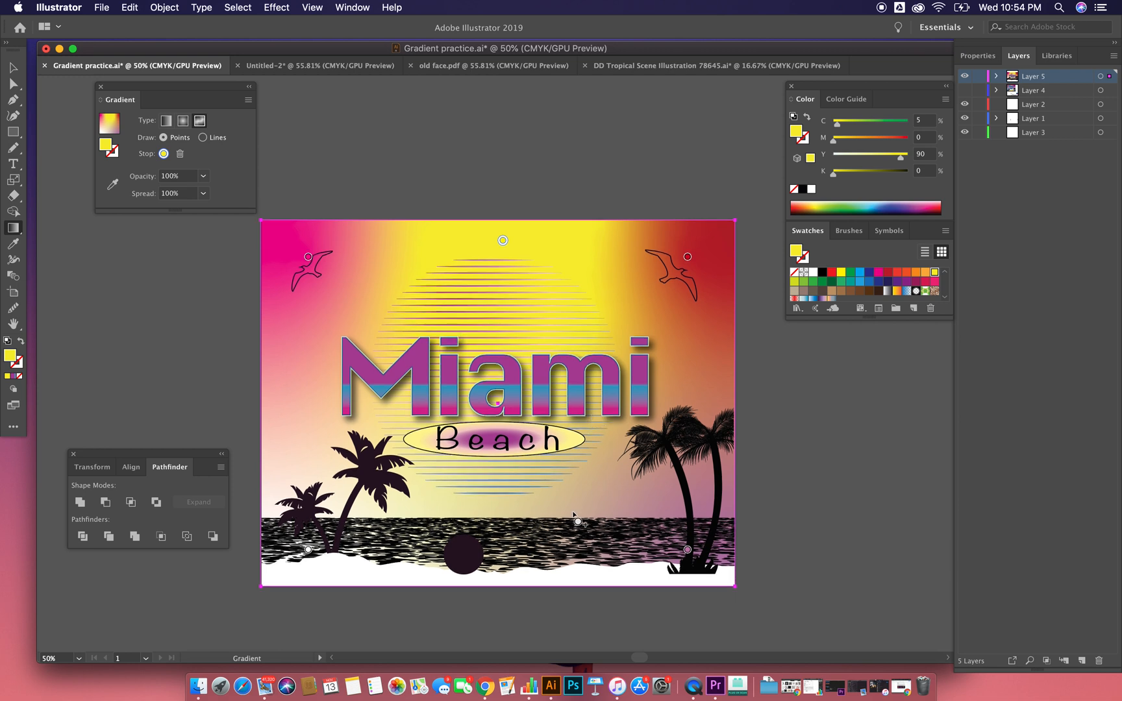
left_click(496, 513)
double_click(496, 512)
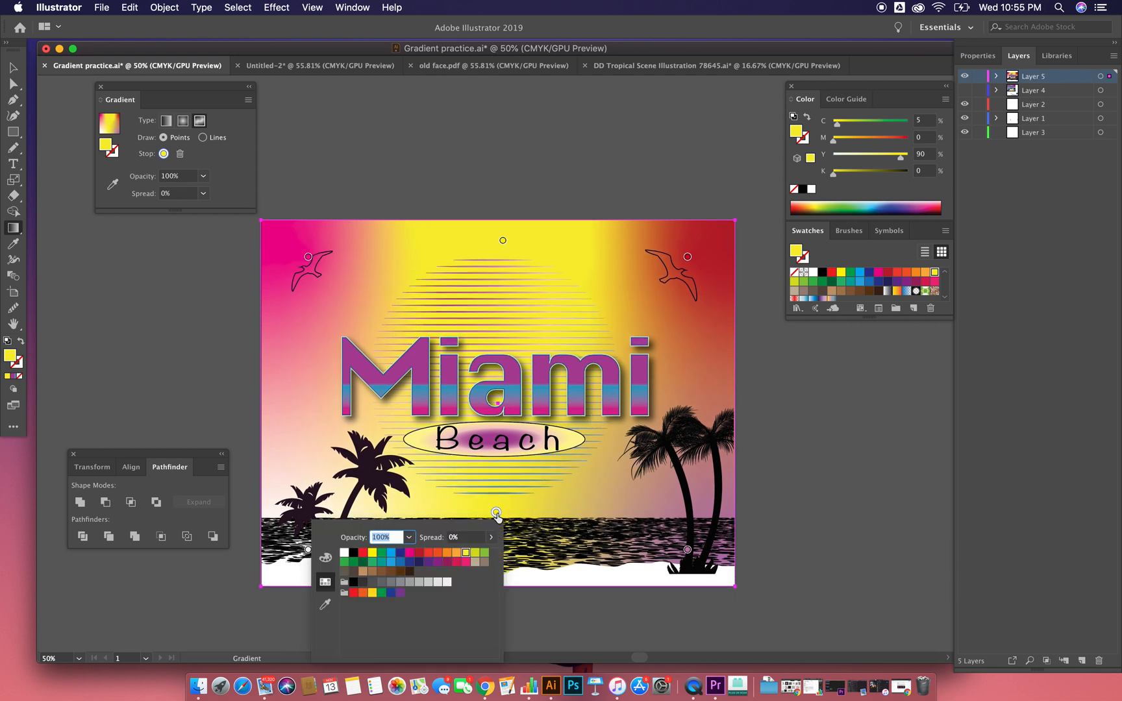
left_click(456, 553)
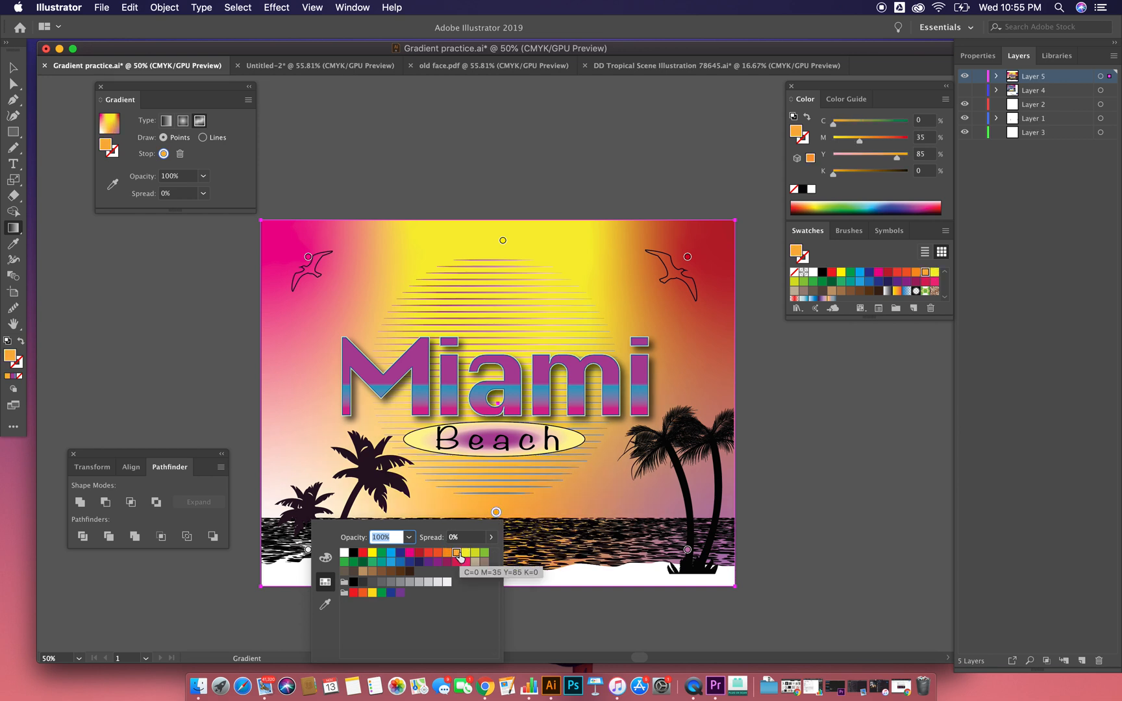
Step: Add a light green gradient point (C=50 M=0 Y=100 K=0) to the background between the right-hand palm trunks
left_click(710, 509)
left_click(702, 501)
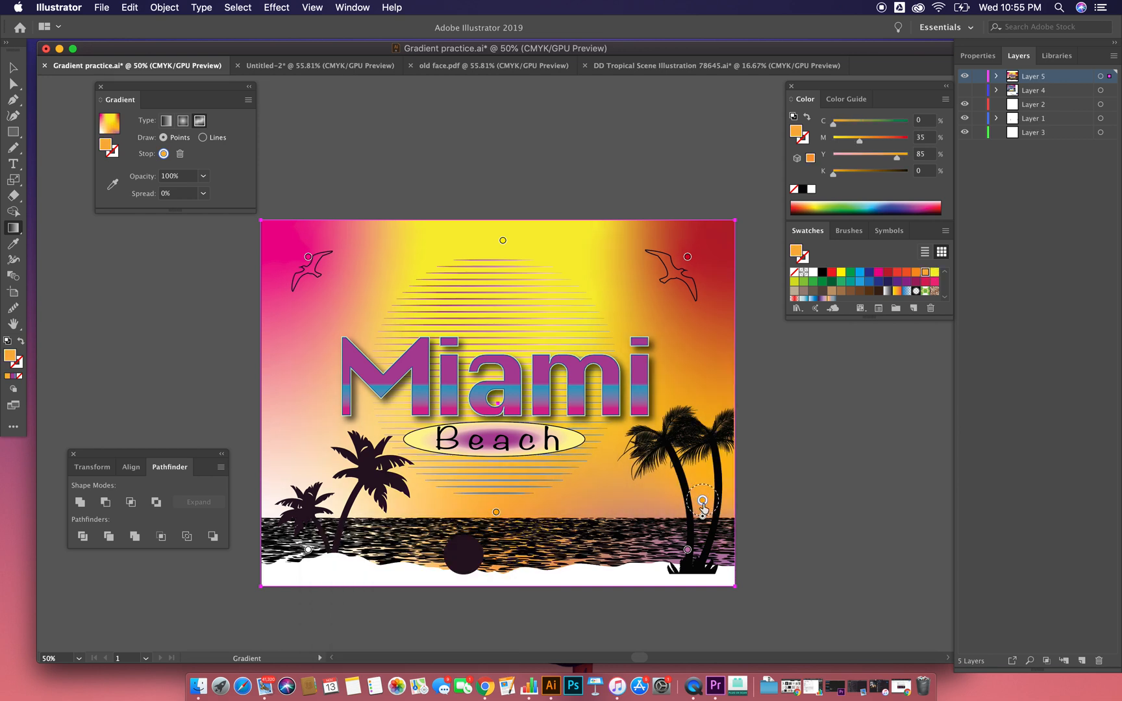
double_click(702, 501)
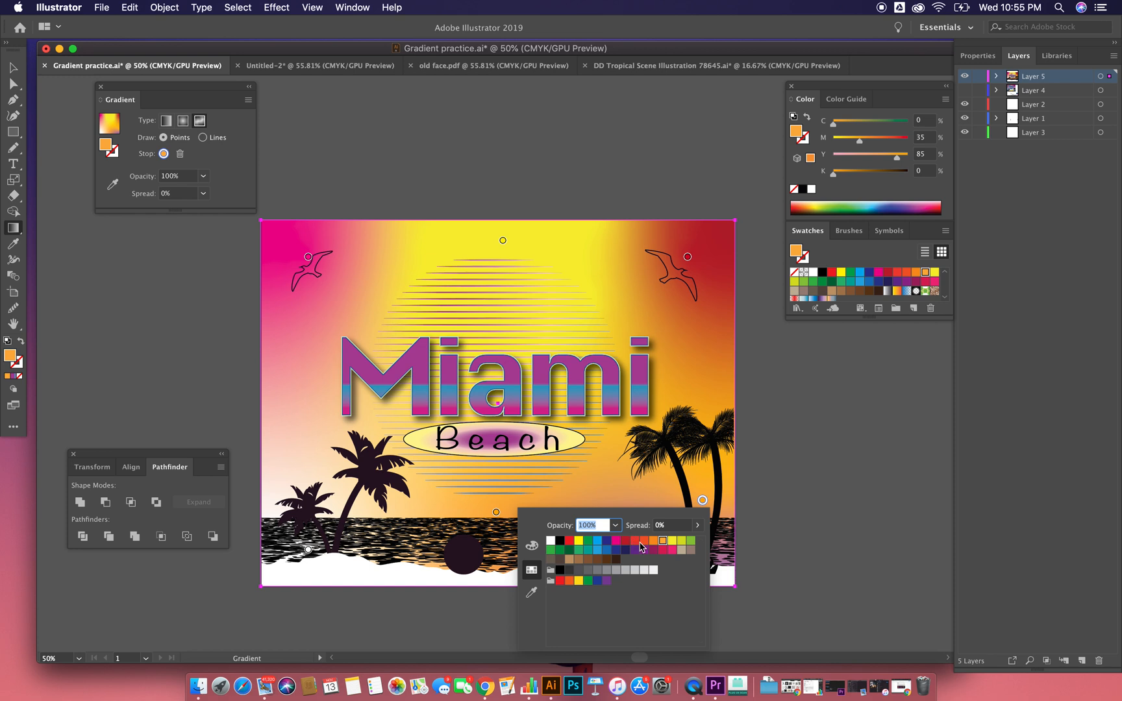
left_click(690, 540)
left_click(272, 494)
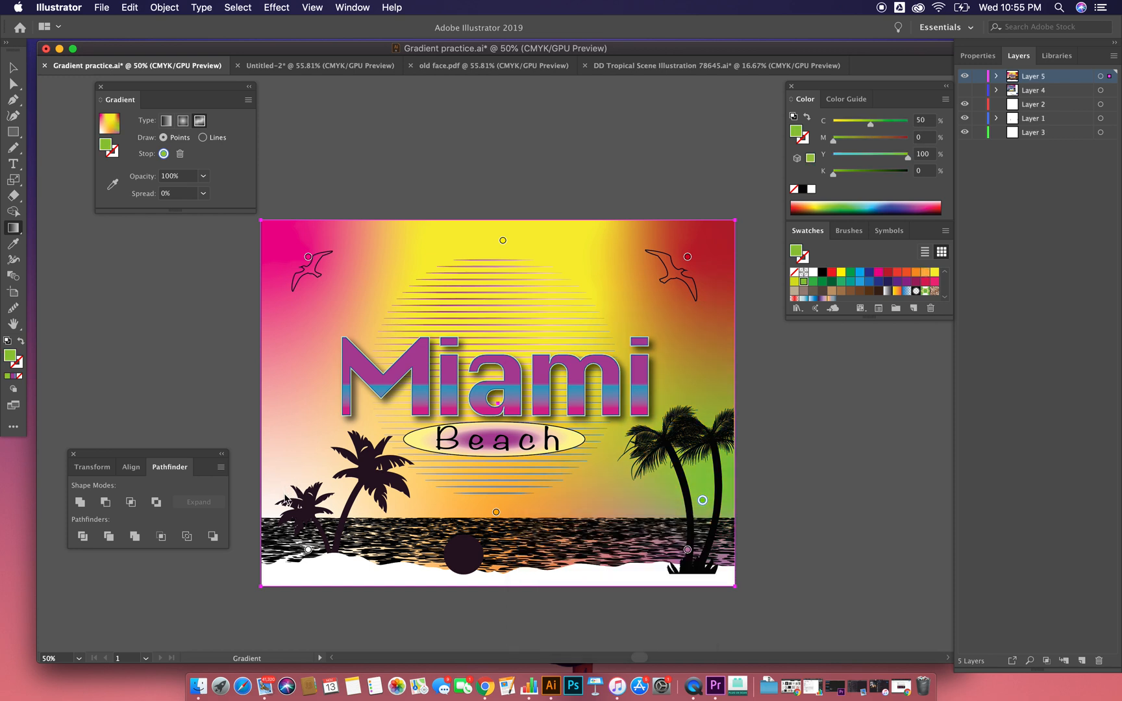
Step: Add a green gradient point (C=75 M=0 Y=100 K=0) at the background's left edge beside the small palm
left_click(273, 495)
double_click(273, 495)
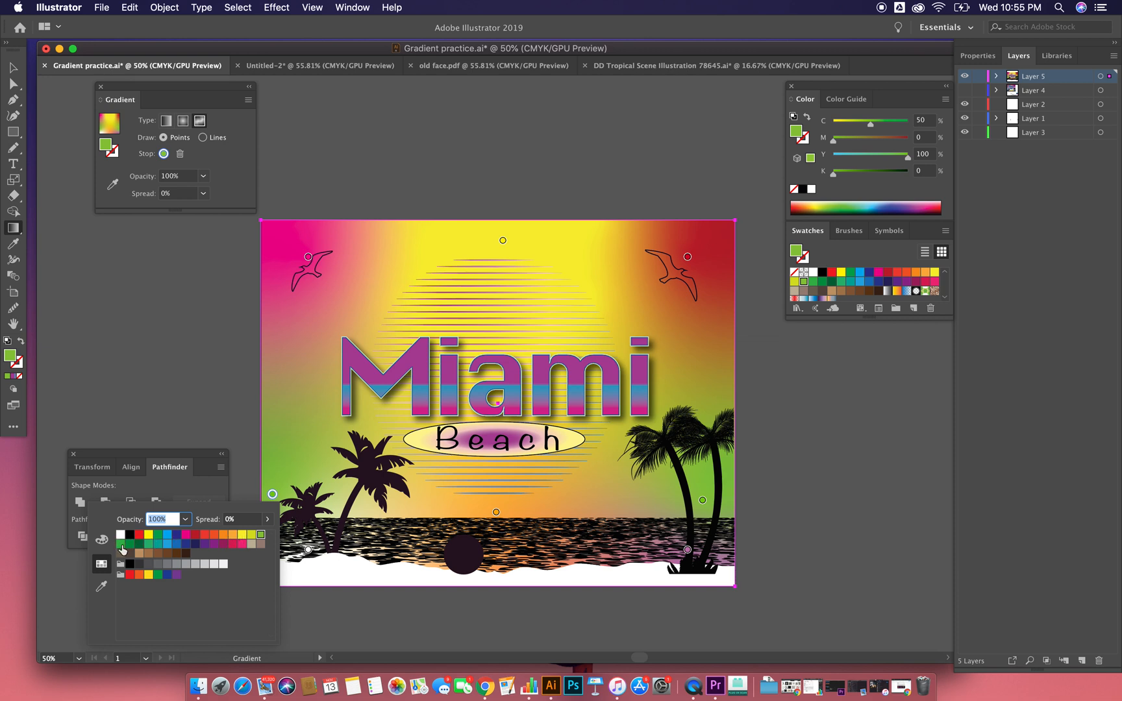
left_click(121, 544)
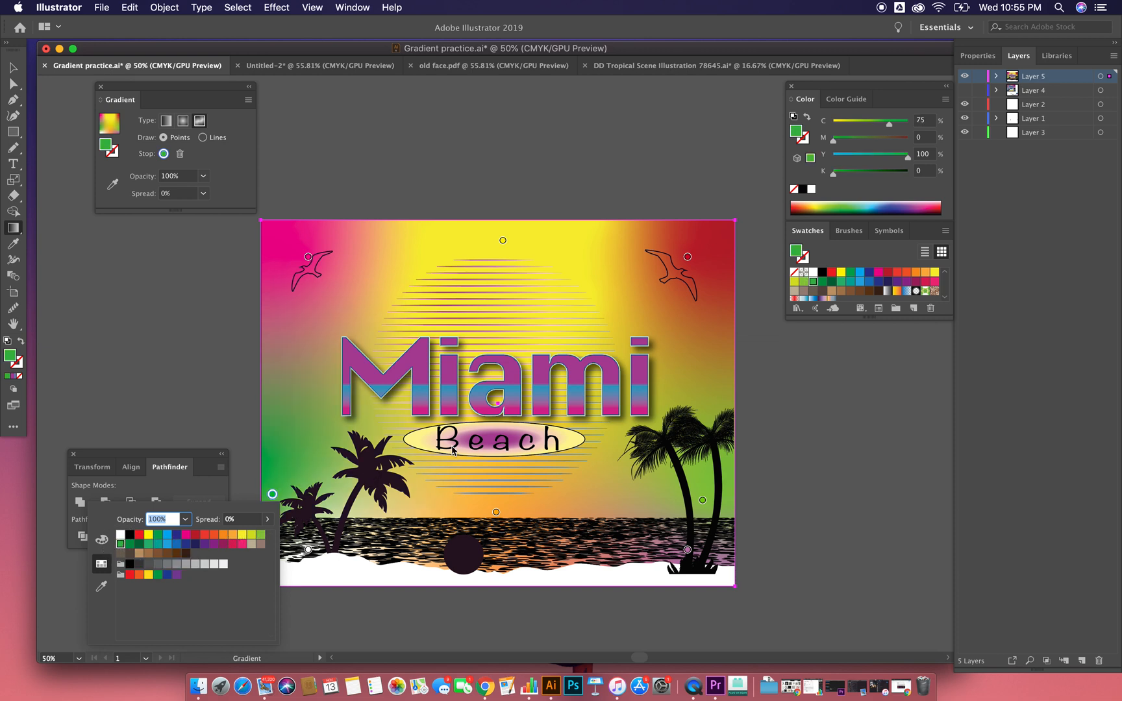
left_click(119, 299)
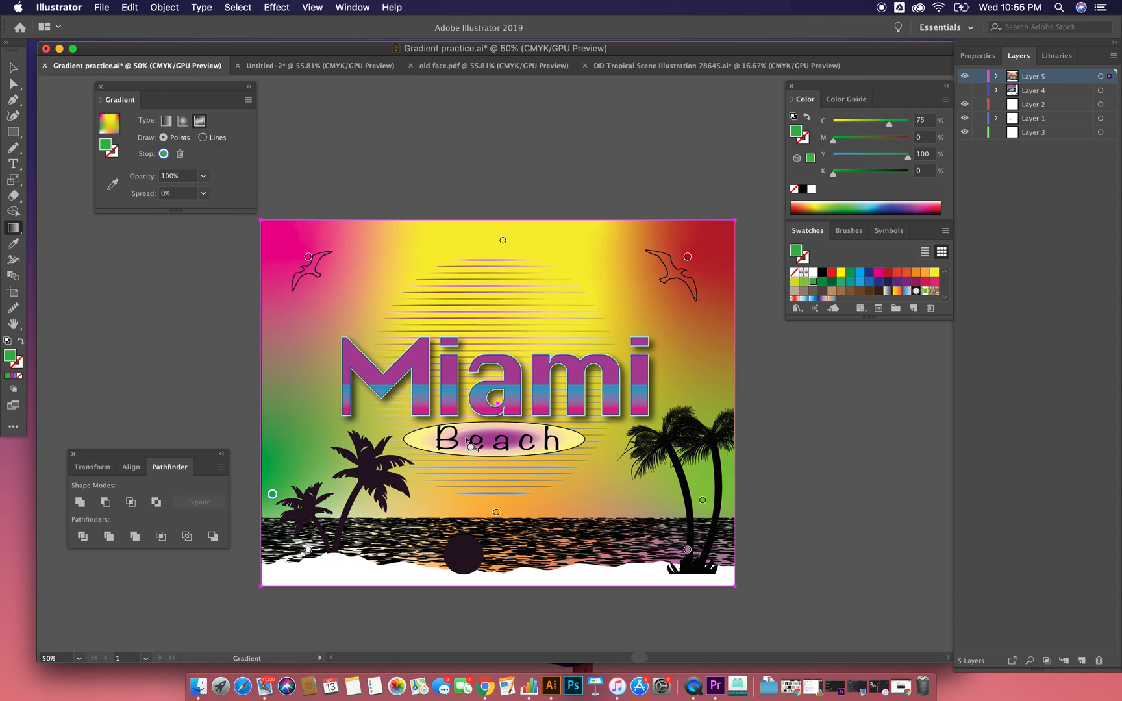
Step: Select the dark circle over the water and start creating a gradient mesh on it
key("v")
key("super+equal")
key("super+equal")
key("space")
left_click_drag(457, 375, 421, 251)
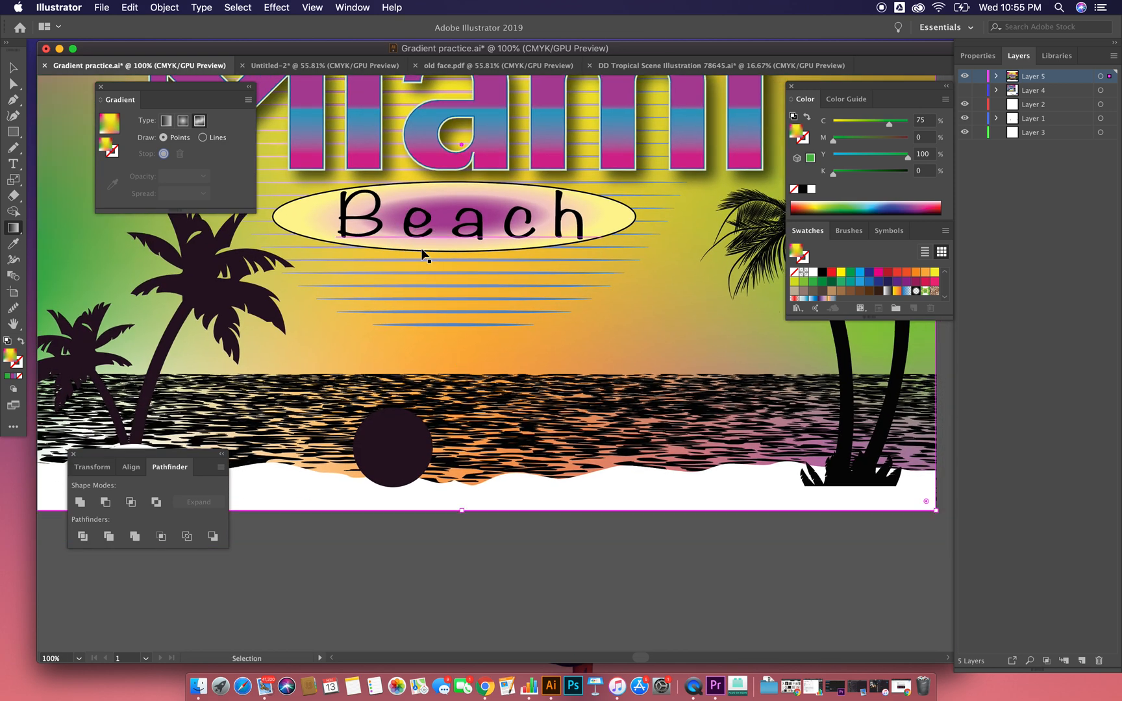
key("super+equal")
scroll(429, 260, "down", 5)
left_click_drag(449, 343, 466, 200)
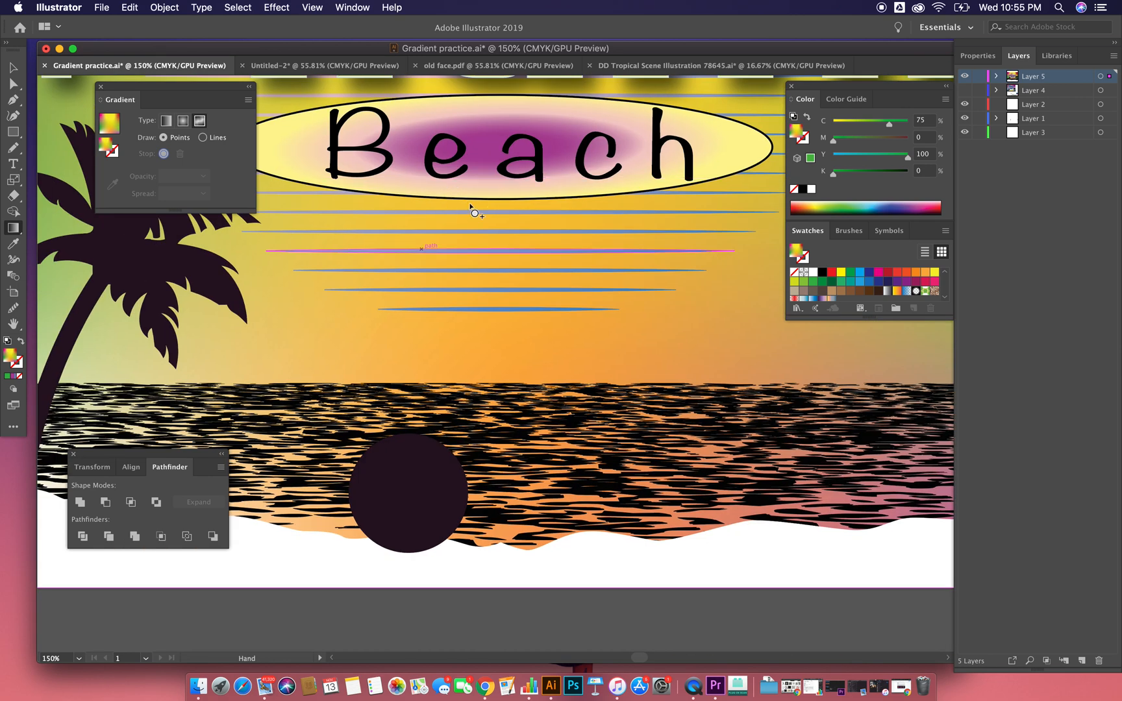
key("v")
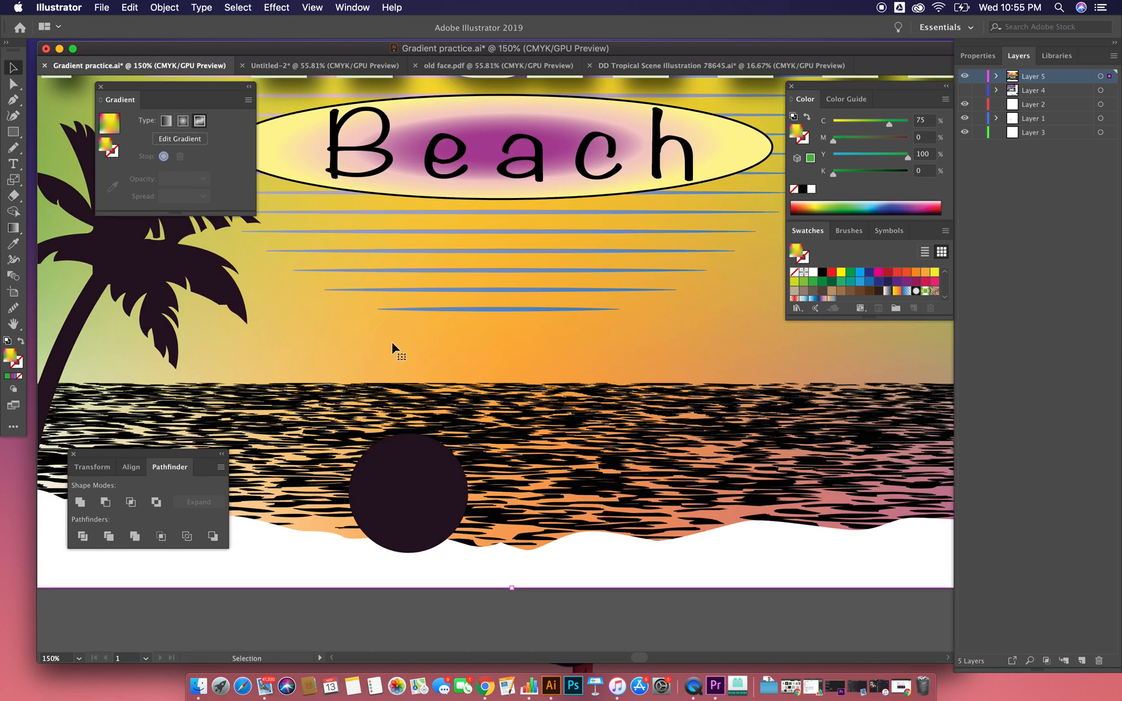
left_click(430, 528)
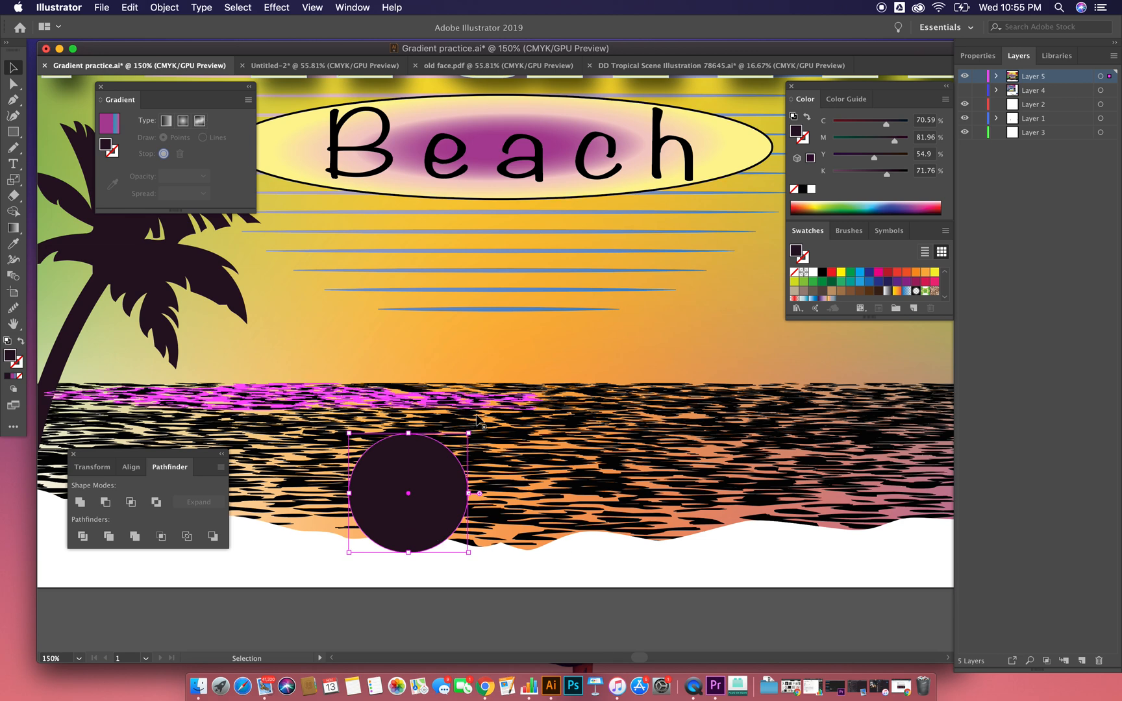
left_click(163, 9)
mouse_move(258, 318)
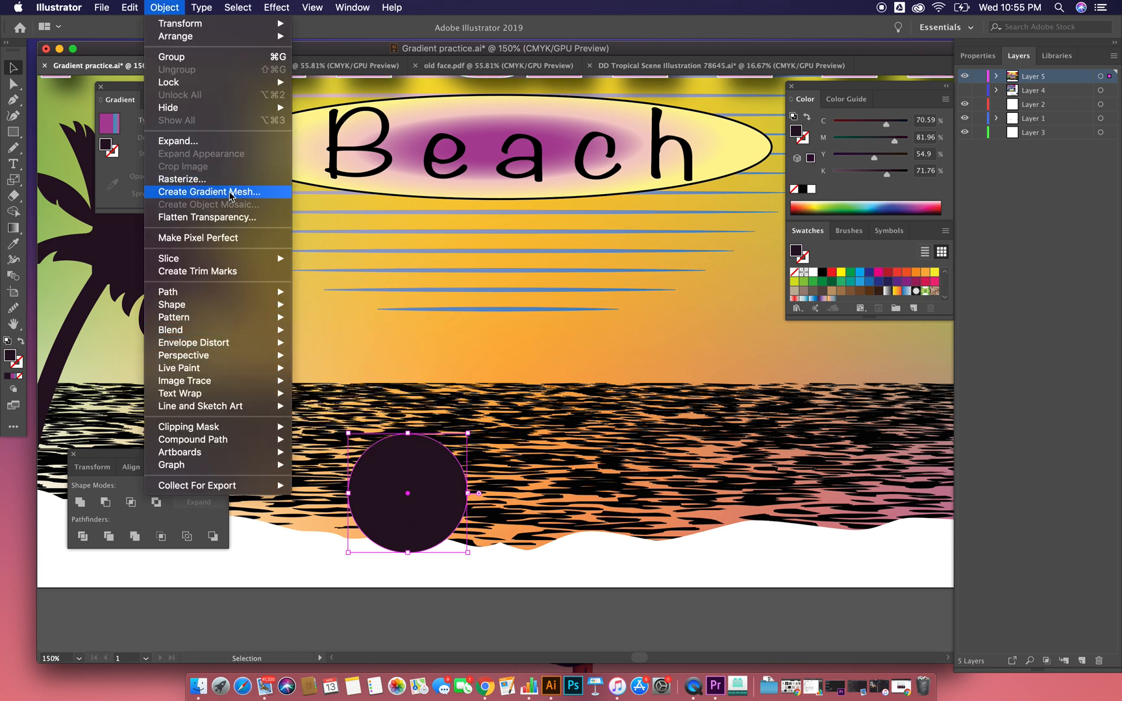
left_click(254, 196)
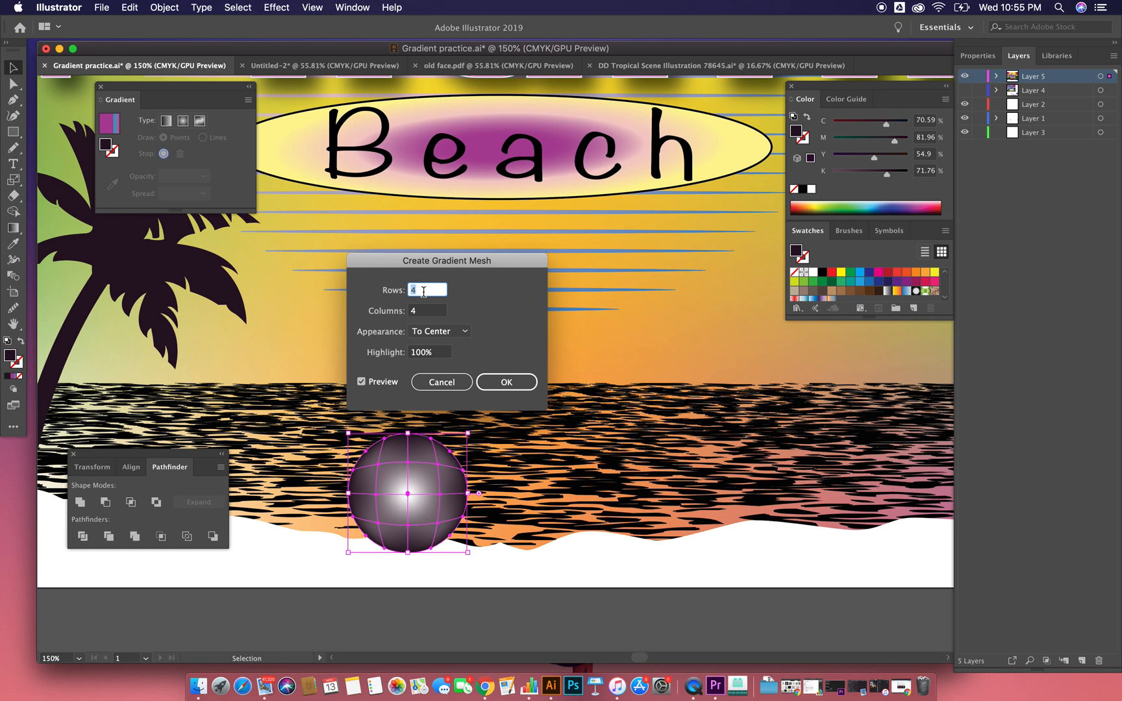
Step: Try 2 rows and 2 columns for the circle's gradient mesh, and return both to 4
type("2")
key("Tab")
type("2")
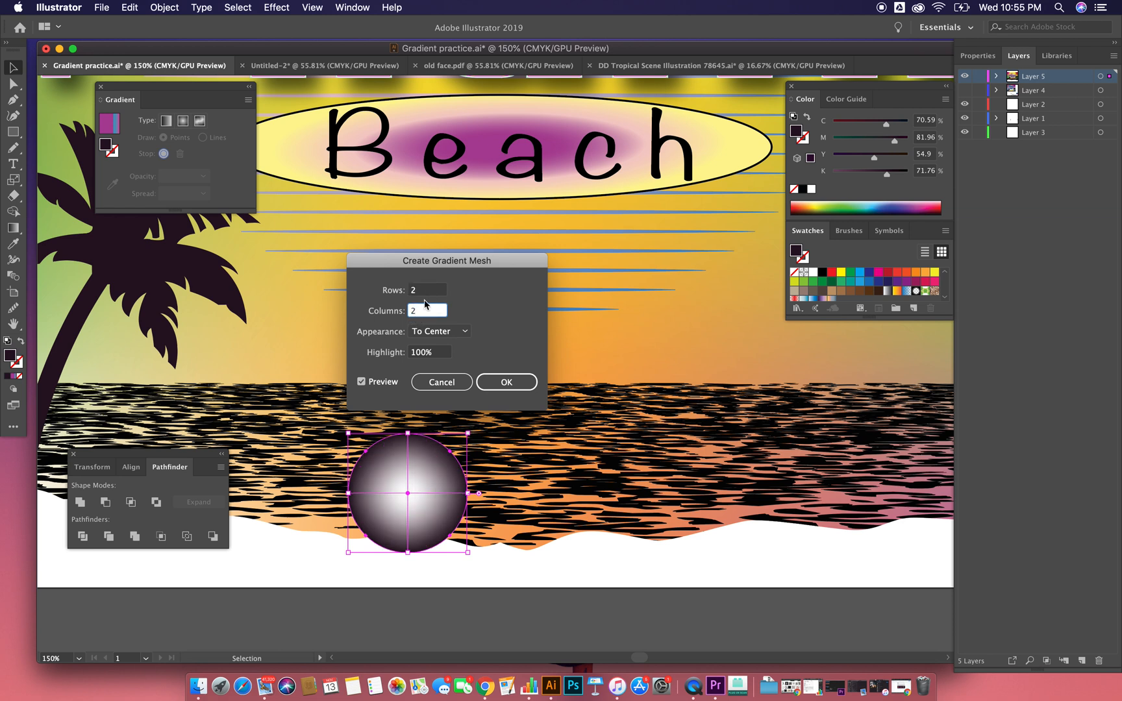
left_click(422, 292)
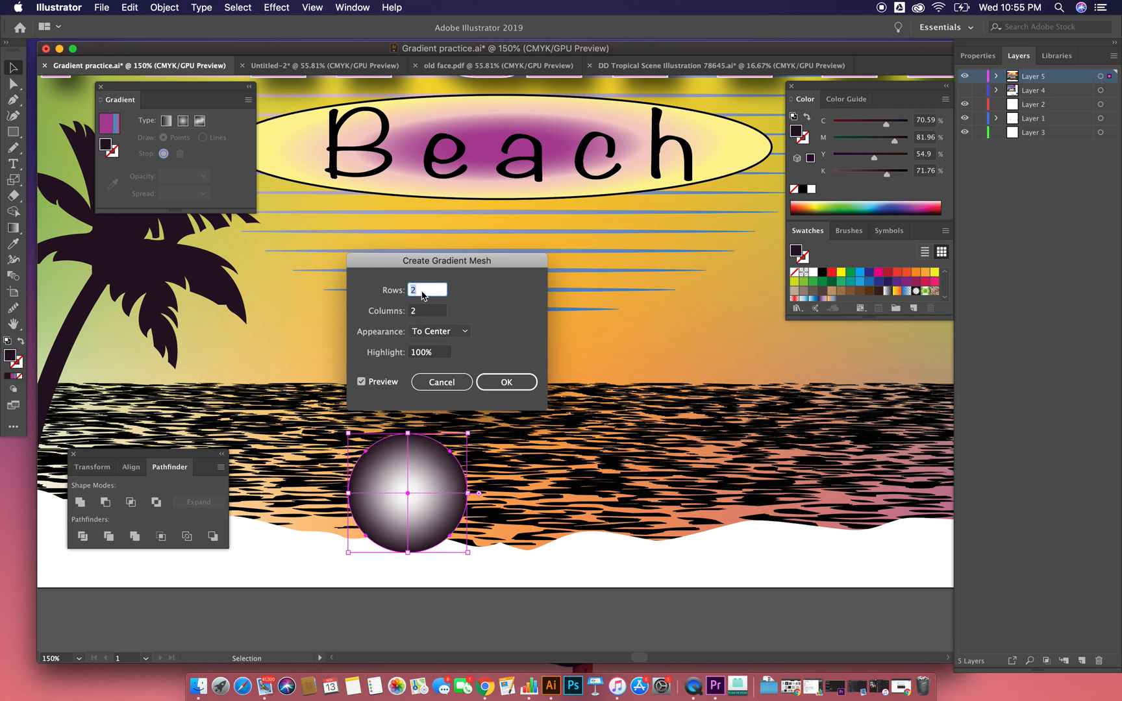
type("4")
key("Tab")
type("4")
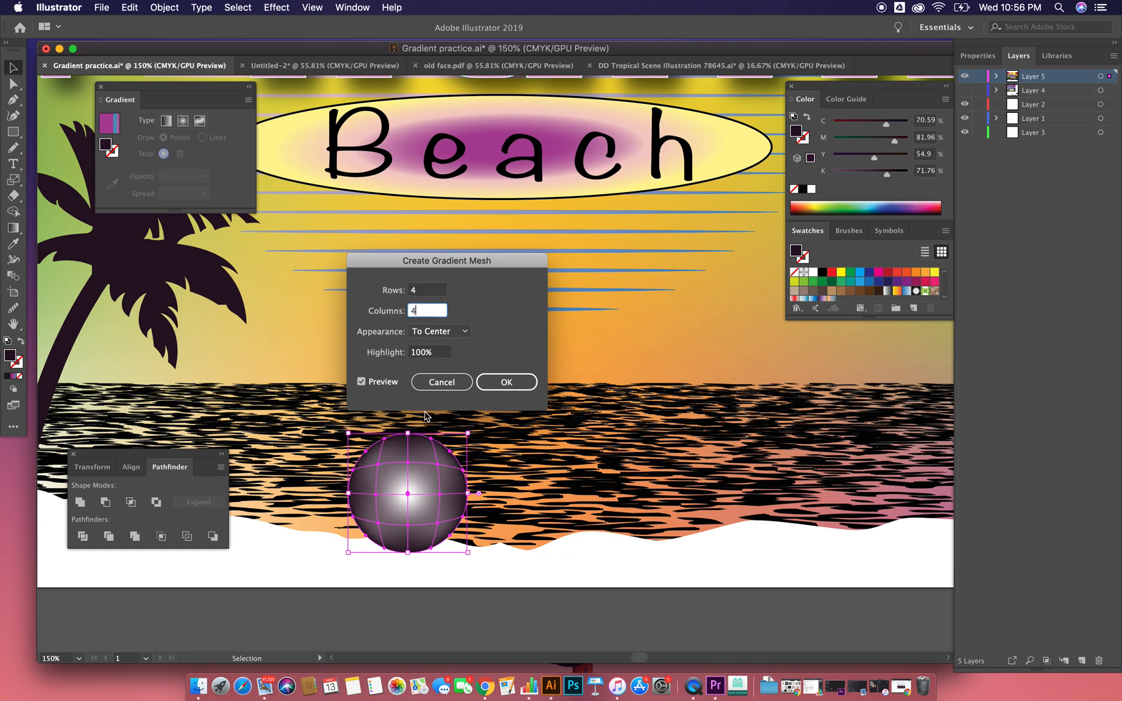
Step: Preview the Flat and To Edge appearances on the circle's mesh and return the appearance to To Center
left_click(447, 332)
left_click(448, 349)
left_click(442, 332)
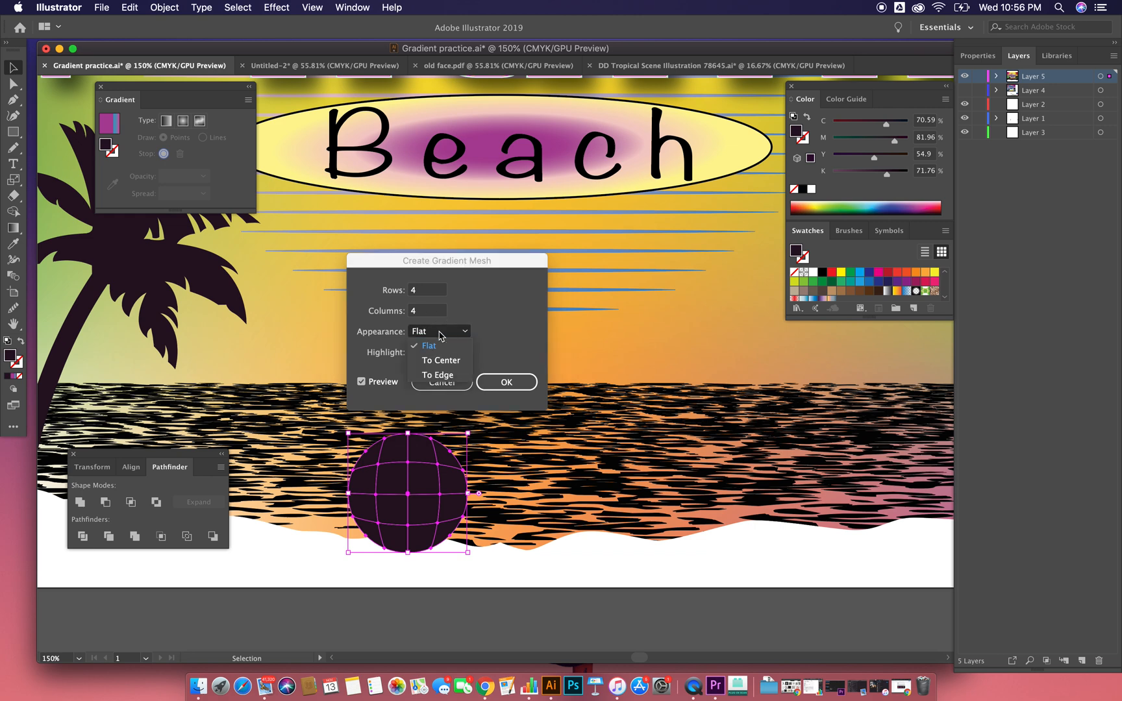
left_click(443, 374)
left_click(441, 333)
left_click(440, 363)
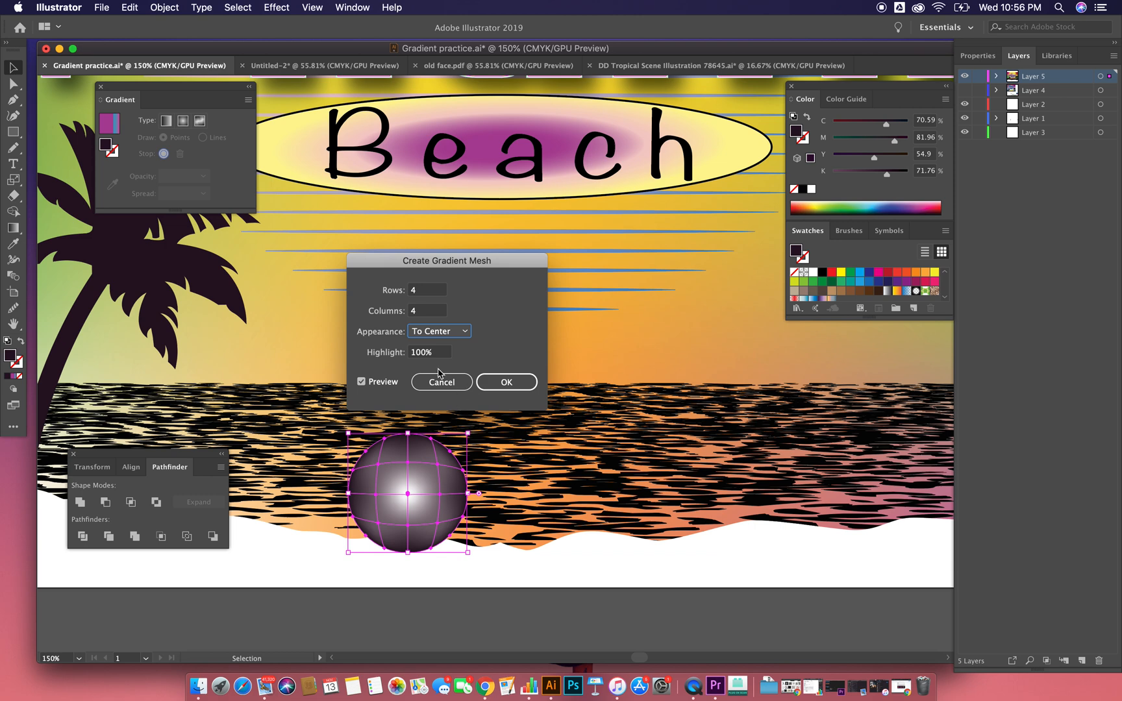
Step: Create the 4-by-4 To Center mesh at 100% highlight and colour the patch right above its centre blue (C=75 M=42 Y=0 K=0)
left_click(506, 382)
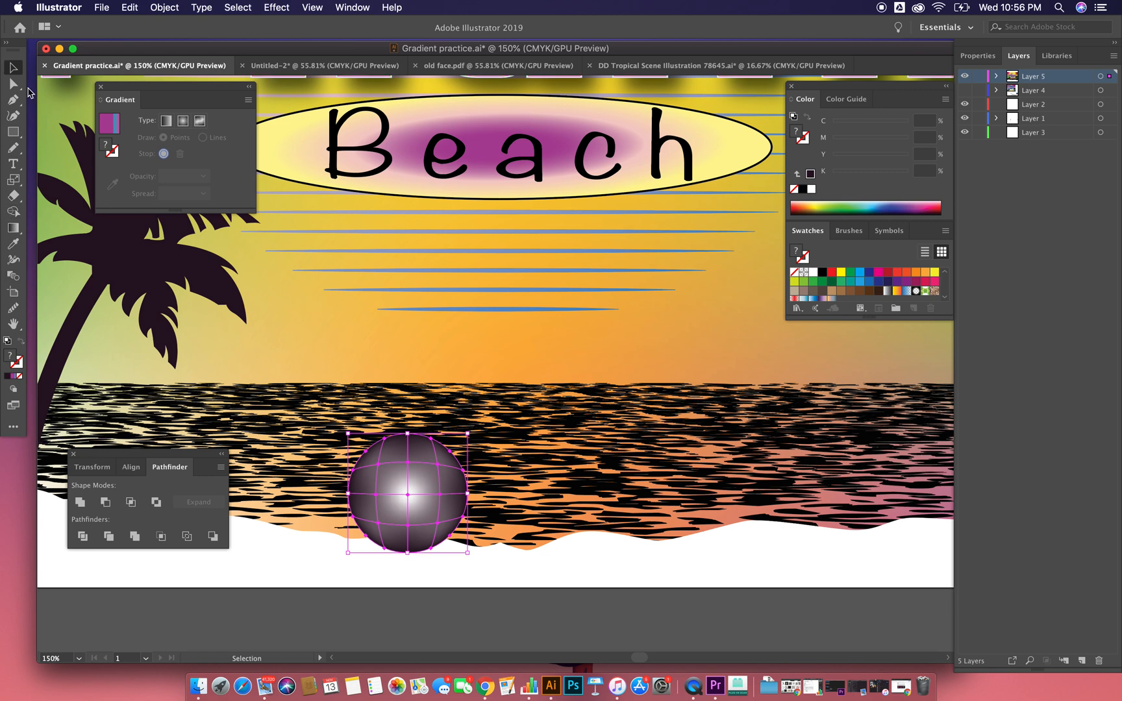
left_click(13, 83)
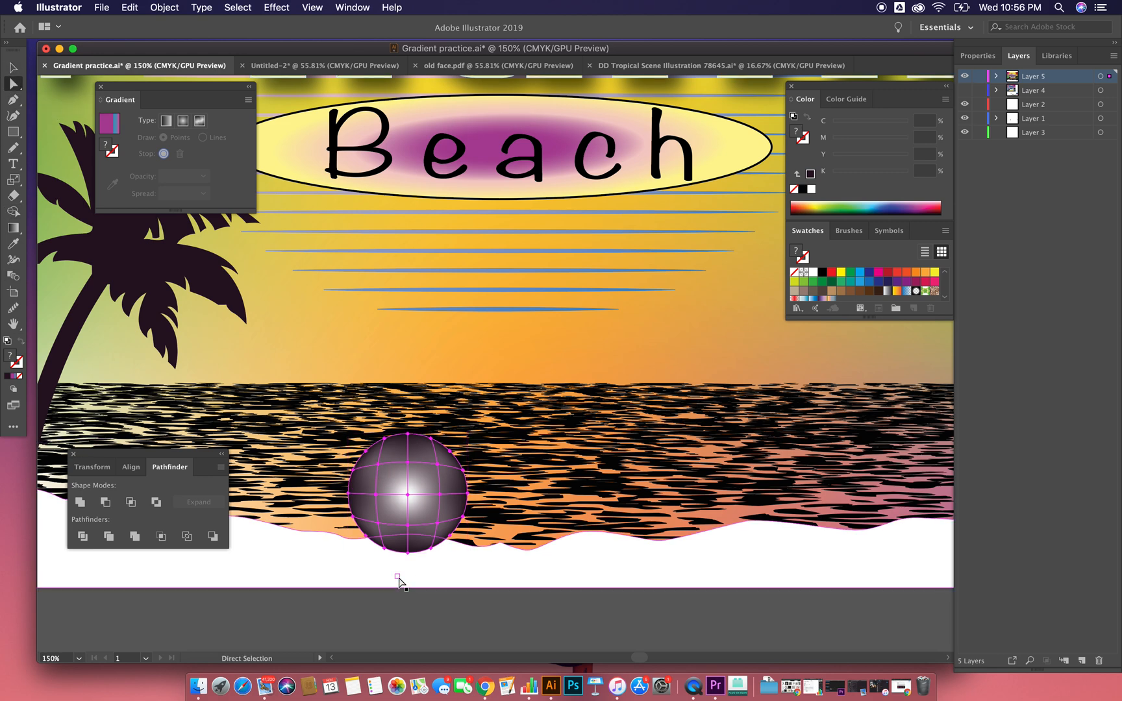
left_click(399, 577)
left_click(426, 470)
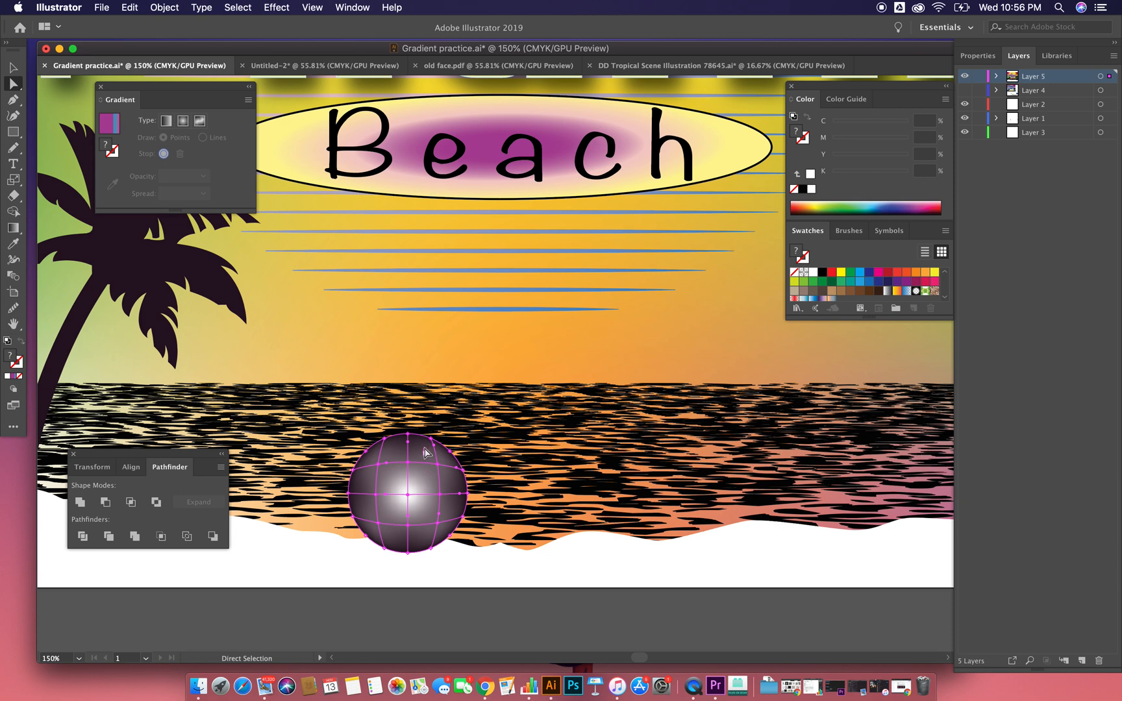
double_click(9, 355)
left_click_drag(518, 283, 548, 256)
left_click(693, 274)
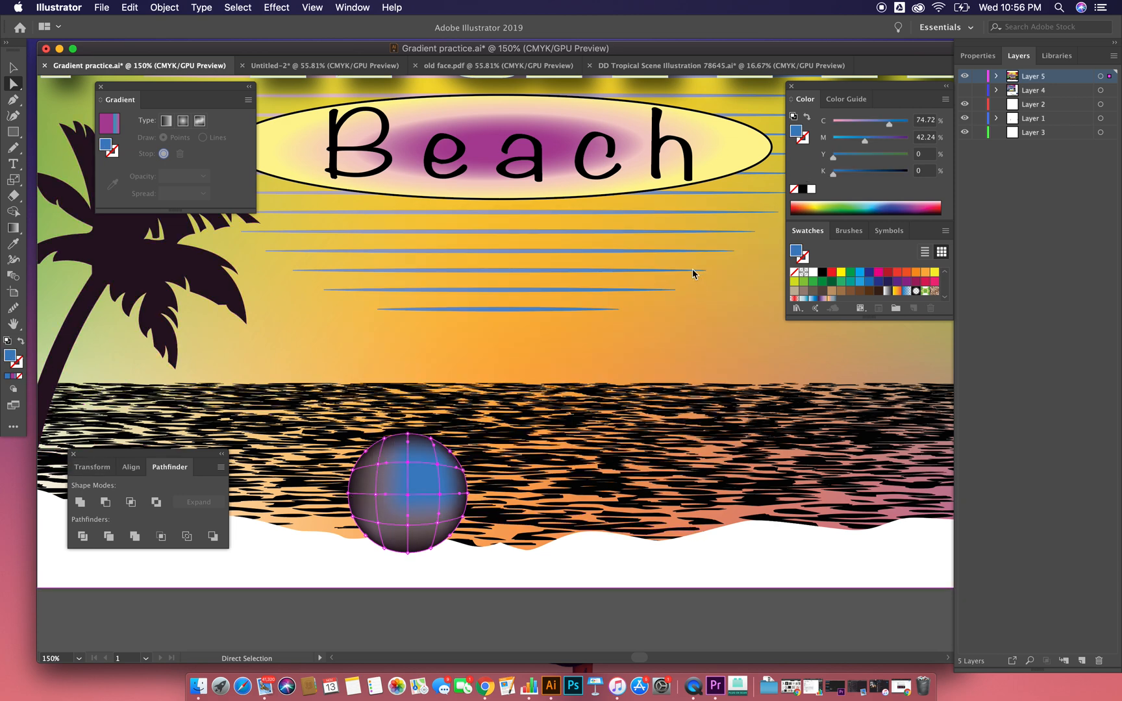
Step: Colour the circle's upper-left mesh area green (C=79 M=0 Y=100 K=0)
left_click(405, 464)
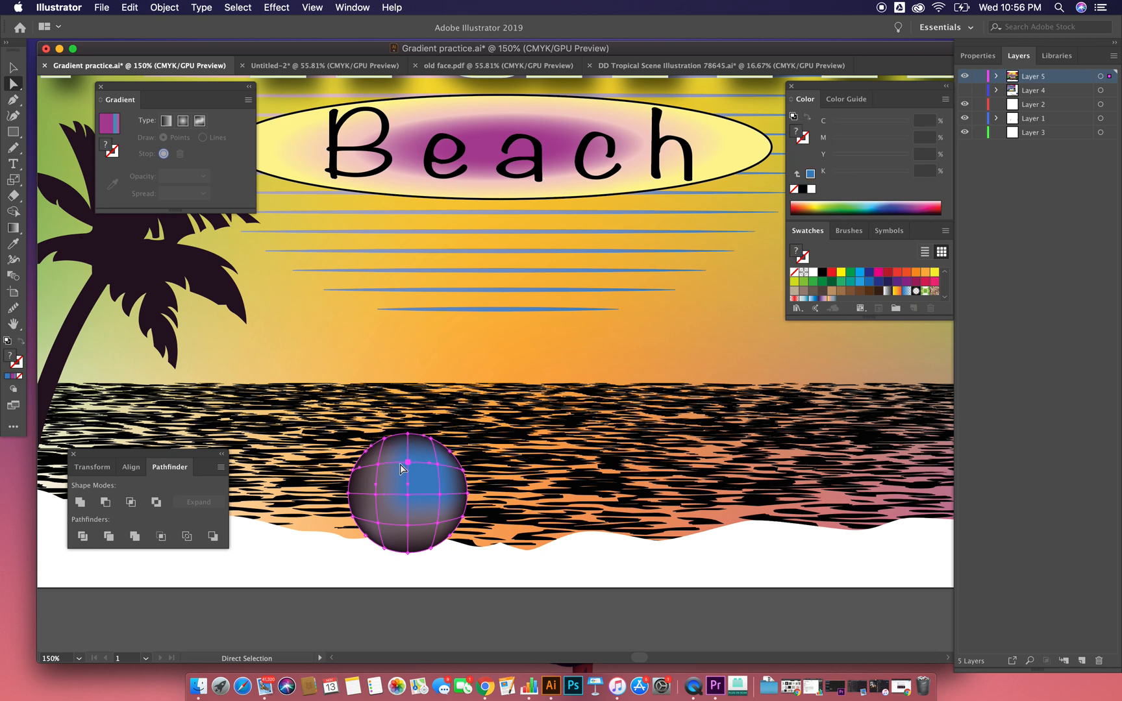
double_click(12, 358)
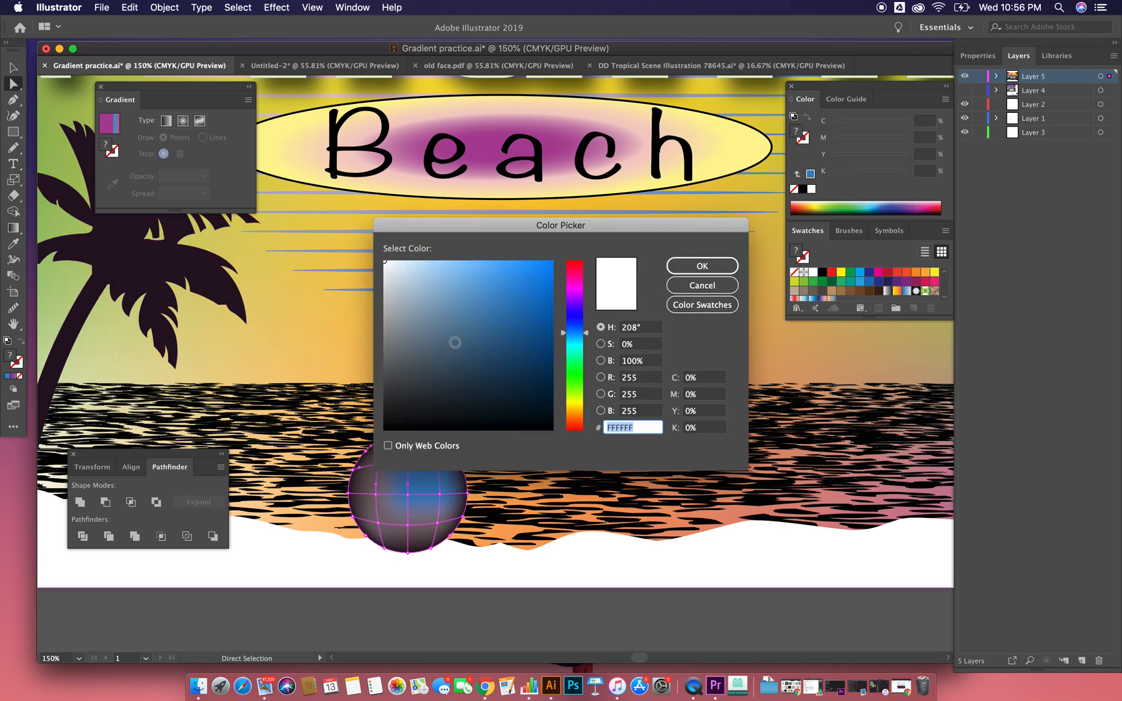
left_click(581, 379)
left_click(550, 318)
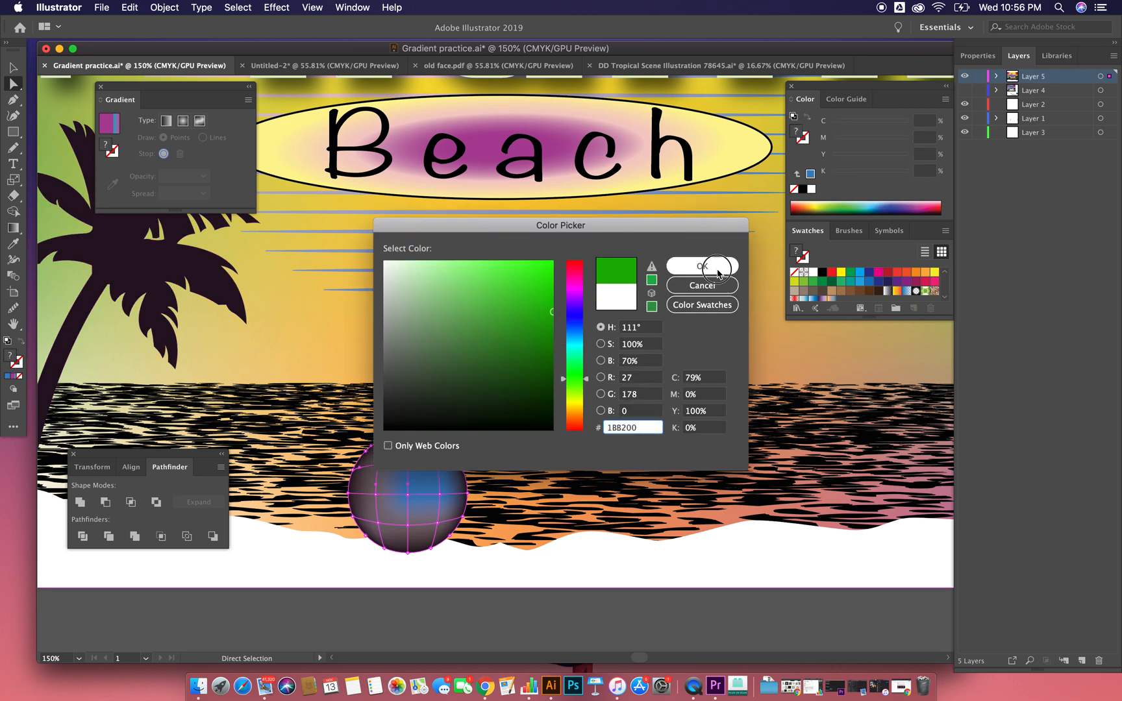
left_click(701, 266)
Step: Try a dark brown on the mesh patch at the circle's right edge and recolour that patch red (C=0 M=99 Y=100 K=0)
left_click(450, 501)
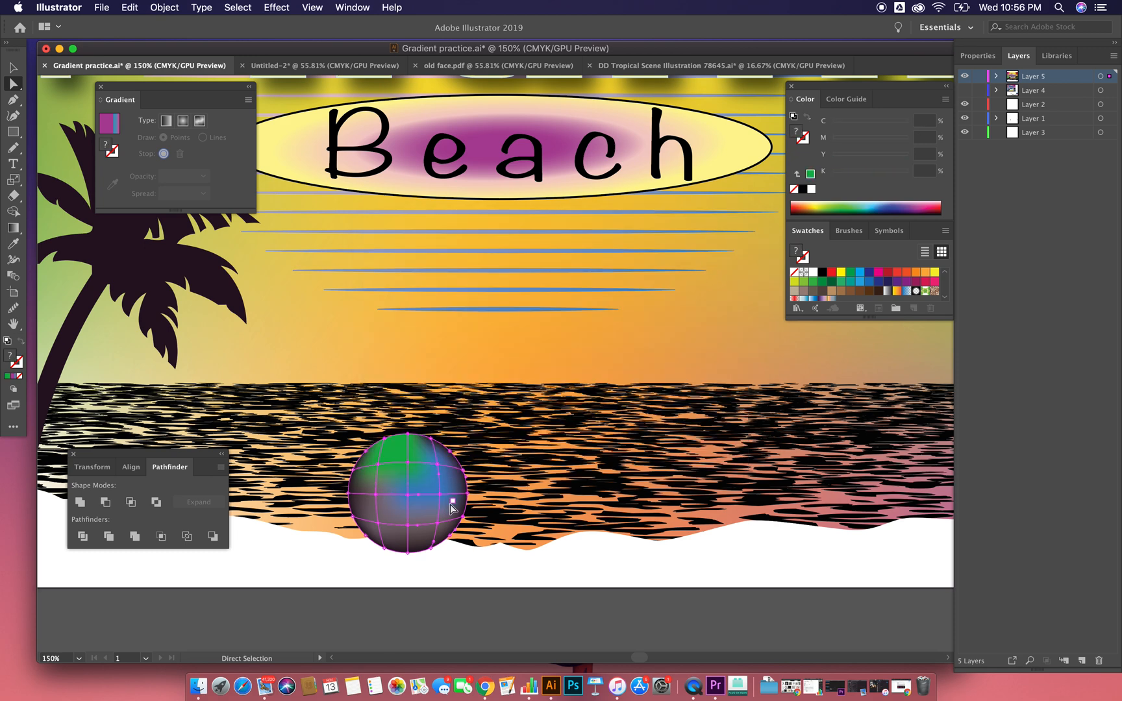
double_click(15, 357)
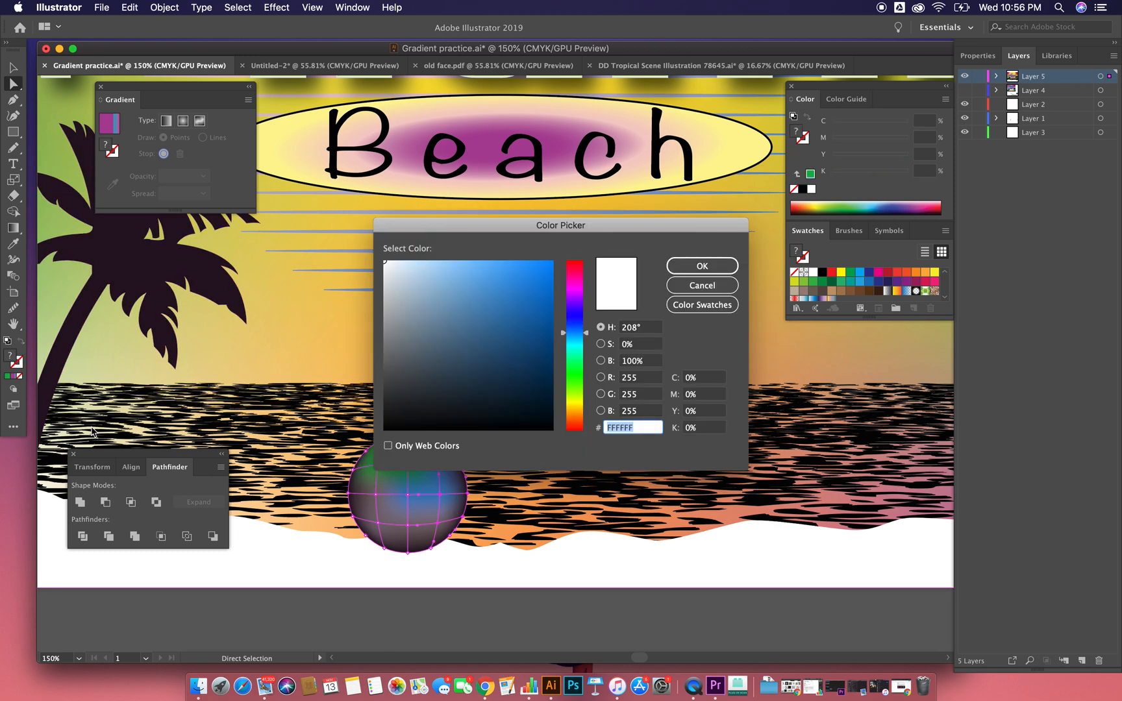
left_click(571, 419)
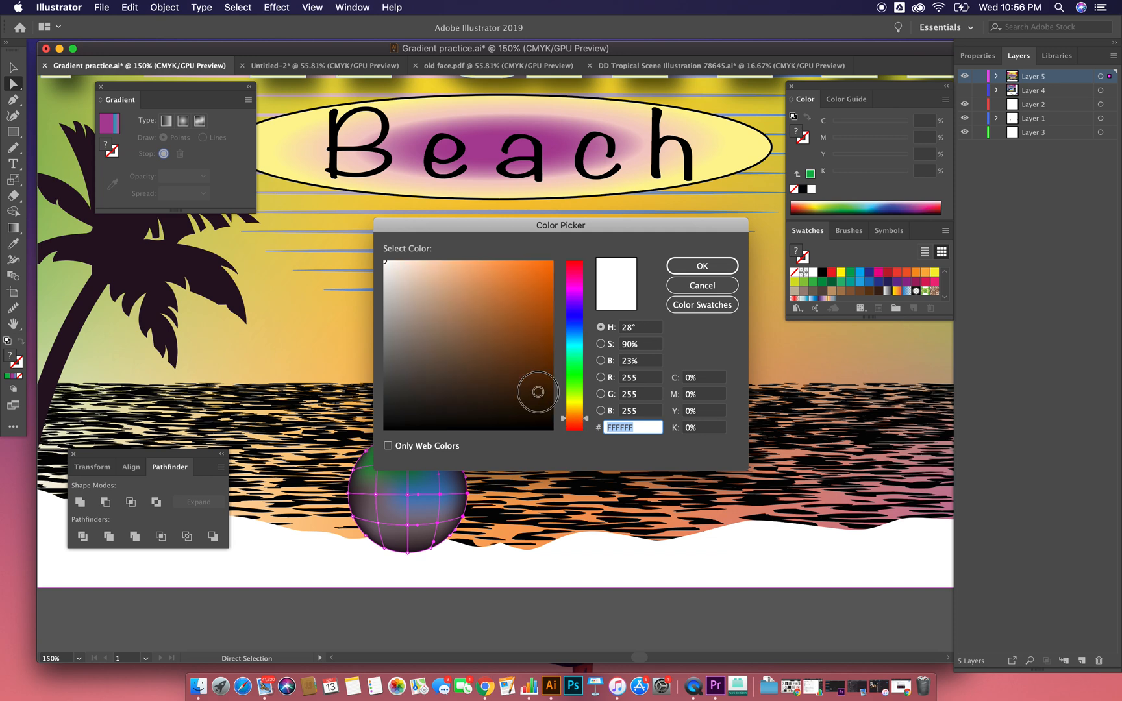
left_click(552, 392)
left_click(722, 263)
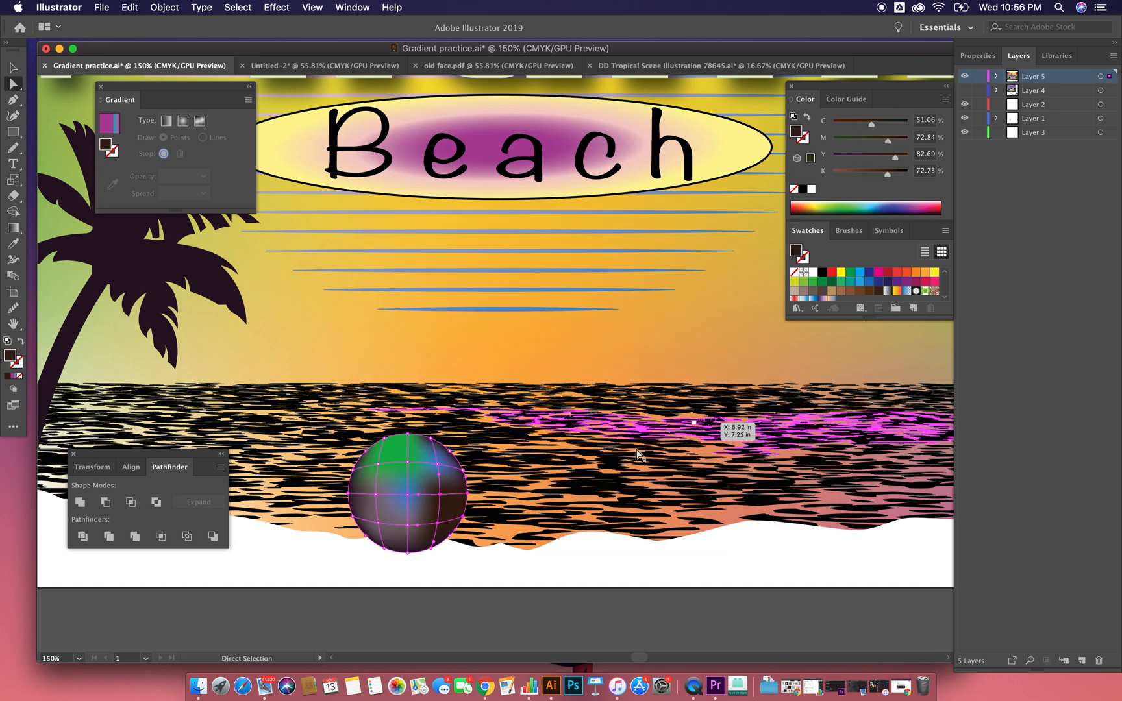
double_click(9, 356)
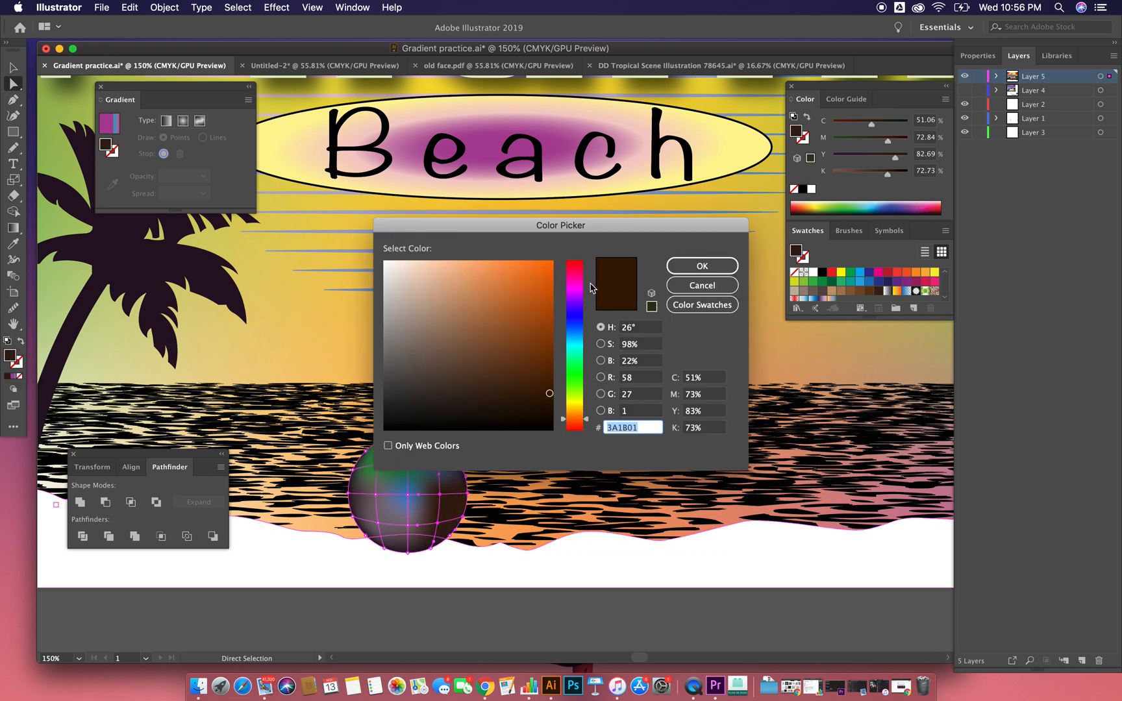
left_click(577, 265)
left_click(549, 266)
left_click(702, 266)
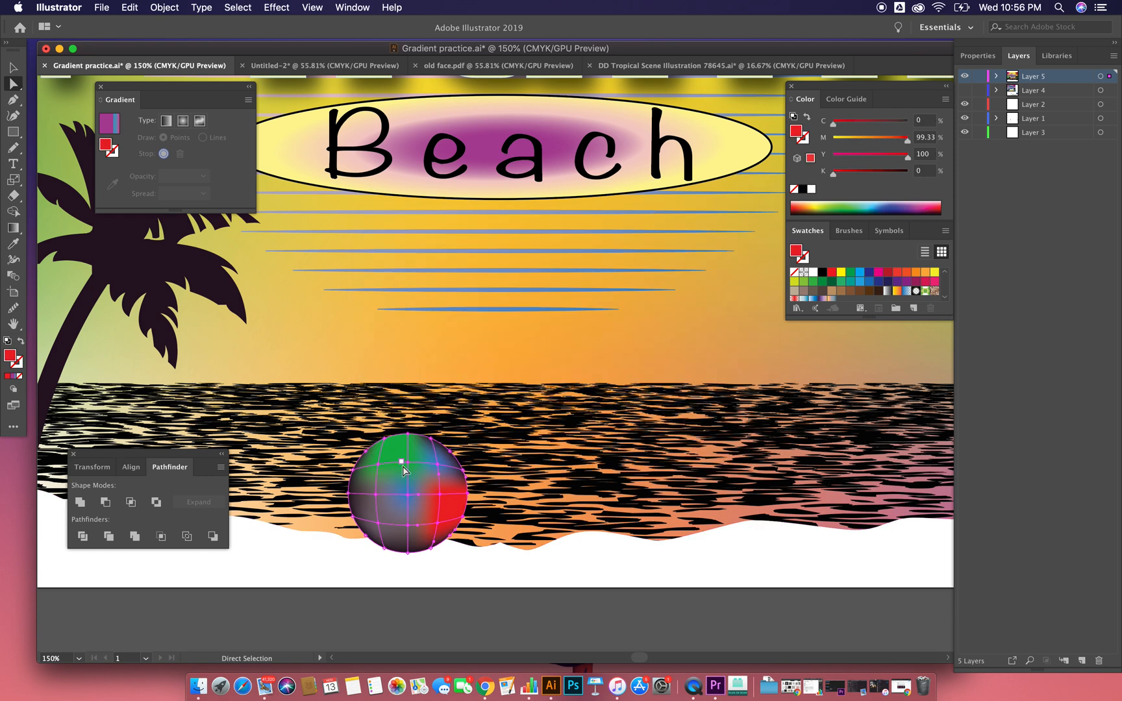
Step: Colour the mesh patch at the circle's left edge yellow (C=6 M=0 Y=97 K=0)
left_click(362, 510)
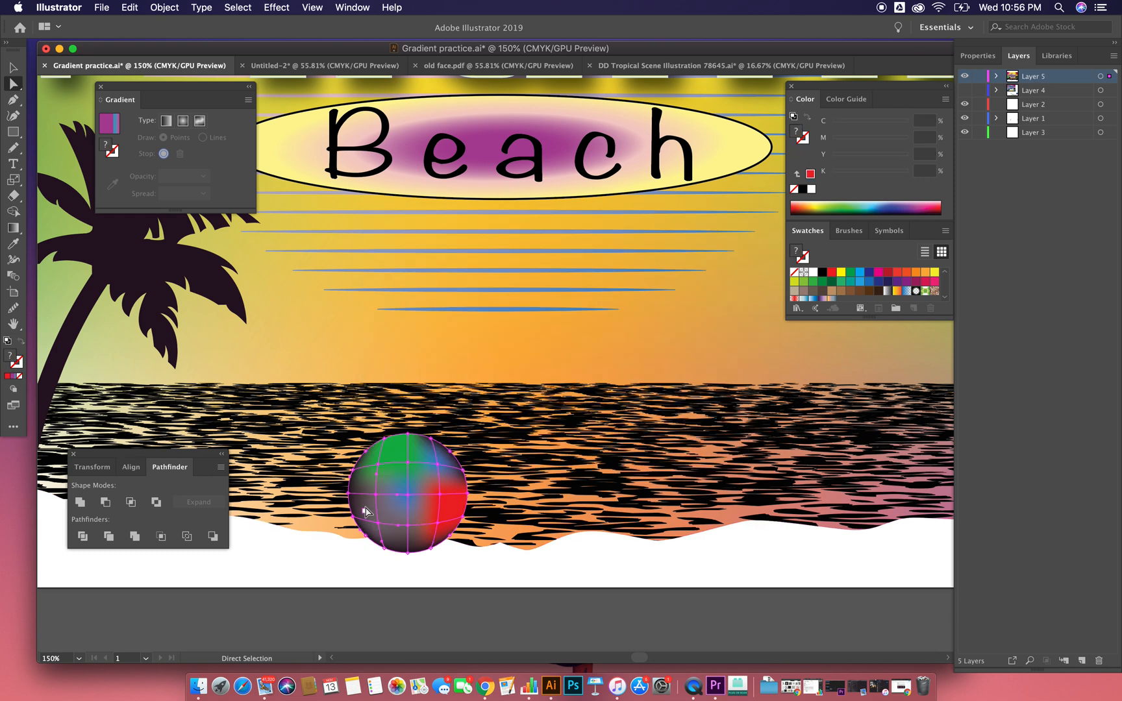
double_click(9, 356)
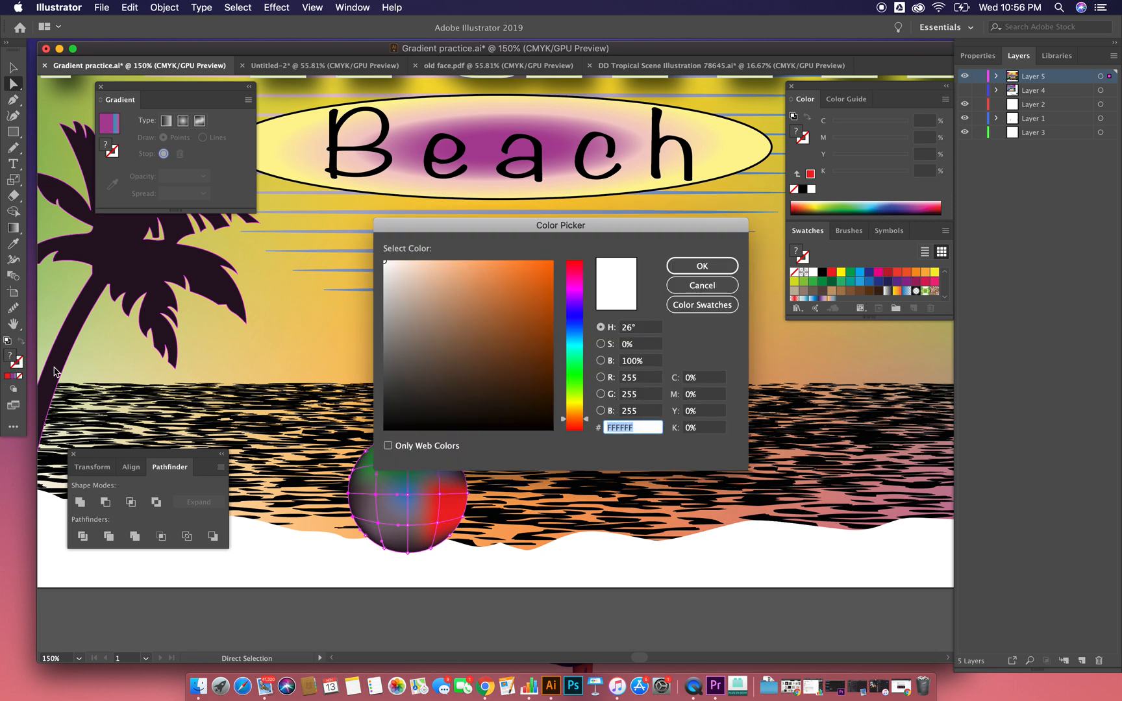
left_click(578, 403)
left_click(552, 262)
left_click(702, 266)
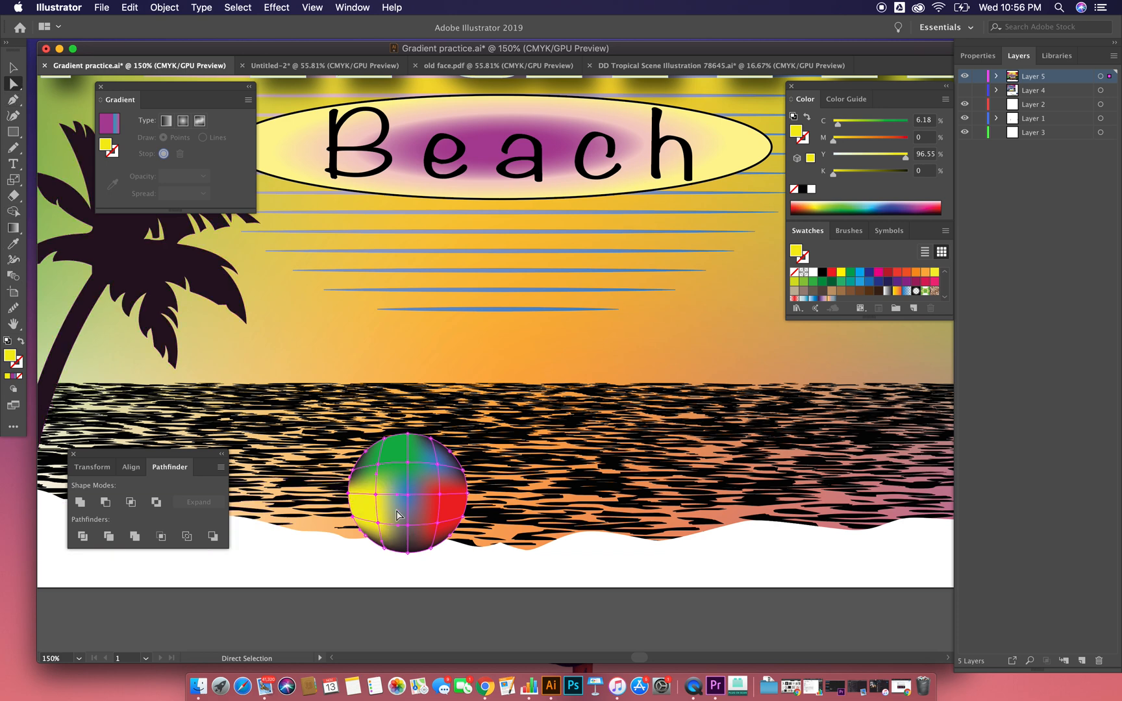
Step: Colour the mesh patch at the circle's bottom orange (FF7208) and deselect the circle
left_click(416, 544)
double_click(15, 357)
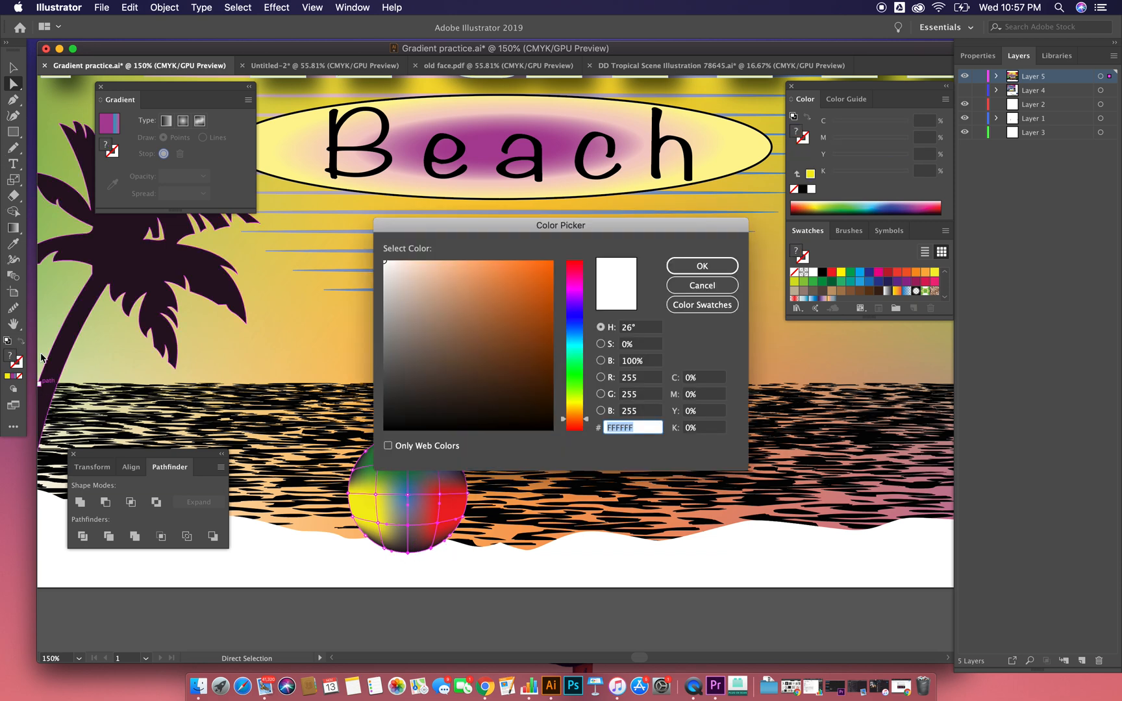
left_click(549, 262)
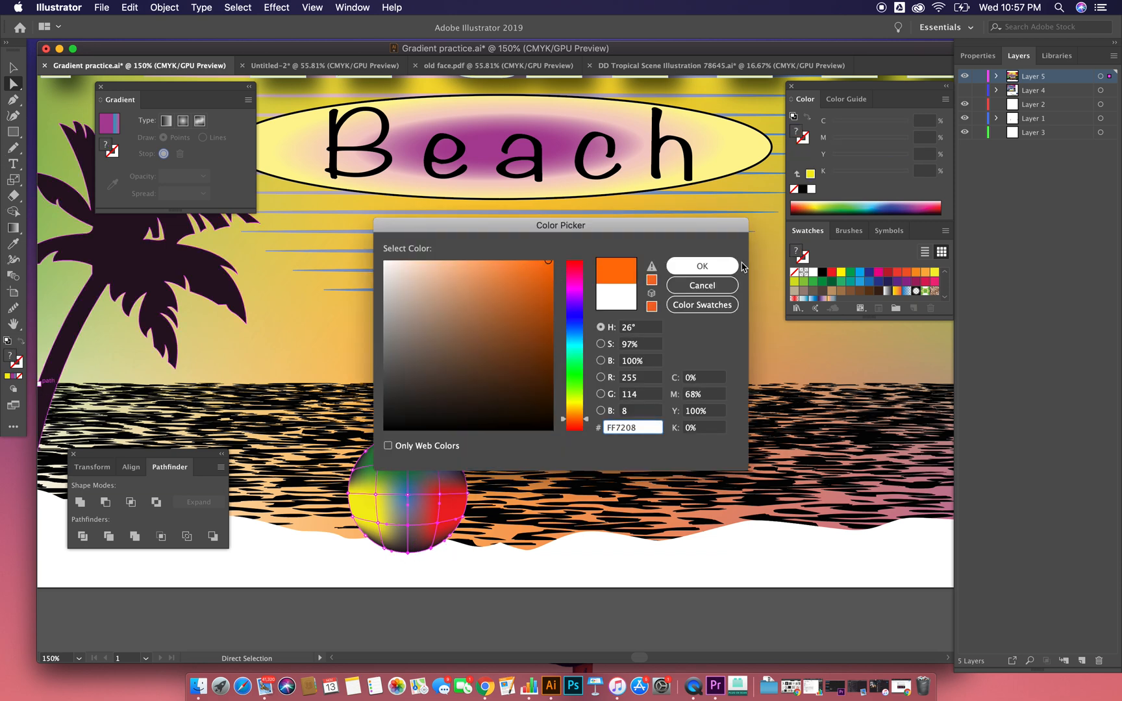
left_click(735, 267)
left_click(13, 67)
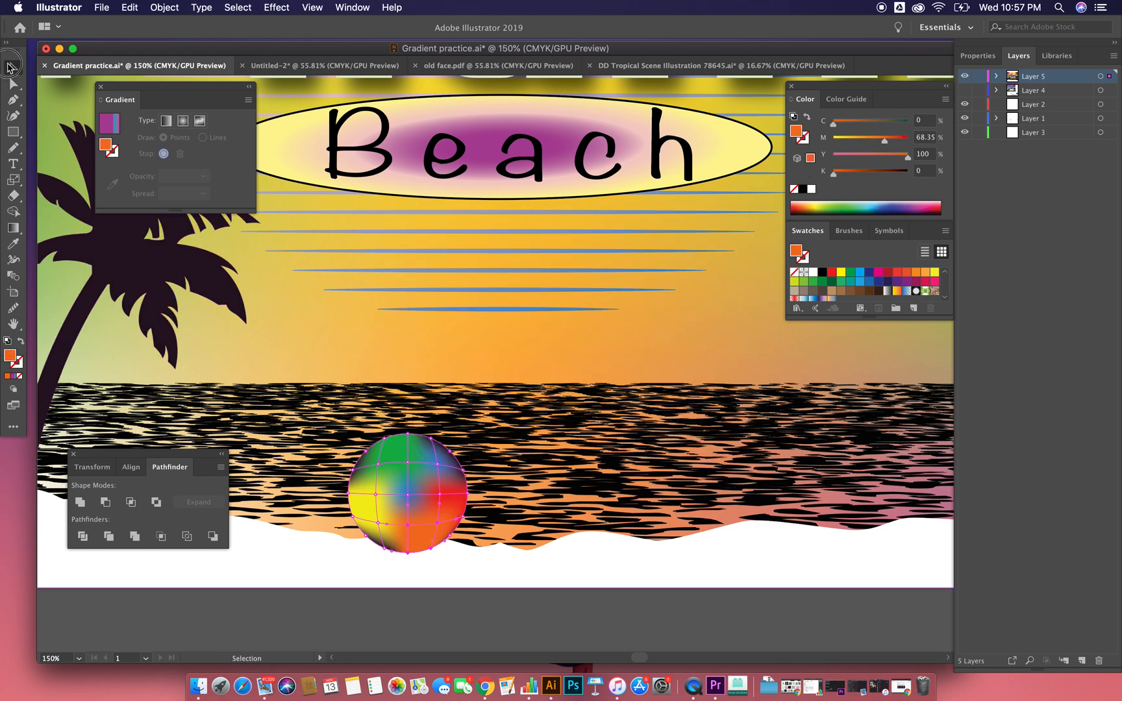
left_click(346, 611)
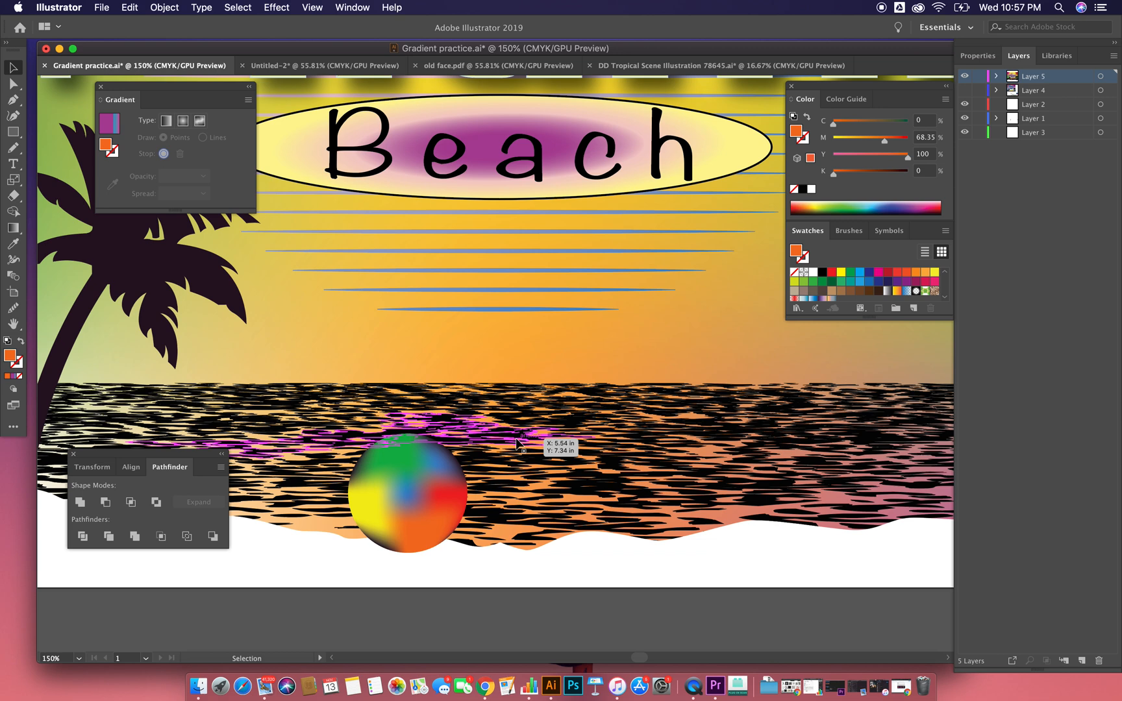
Step: Swap the fill and stroke of the two outlined seagulls in the sky to give them a solid dark fill
key("super+minus")
key("super+minus")
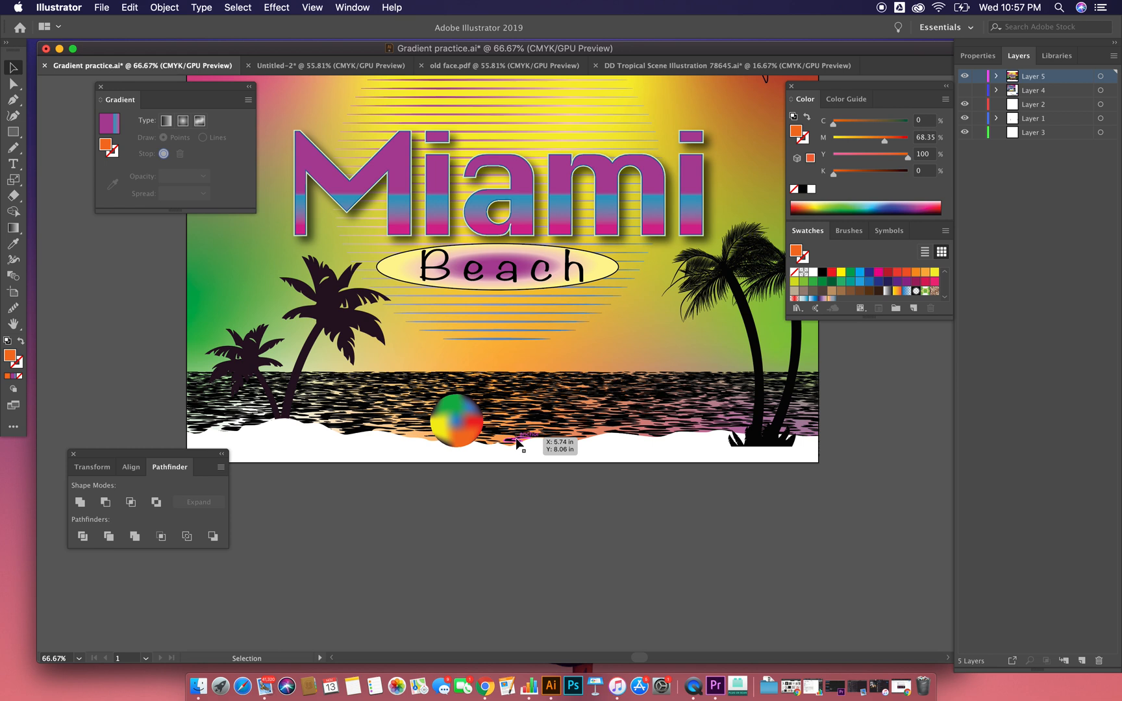
left_click(269, 447)
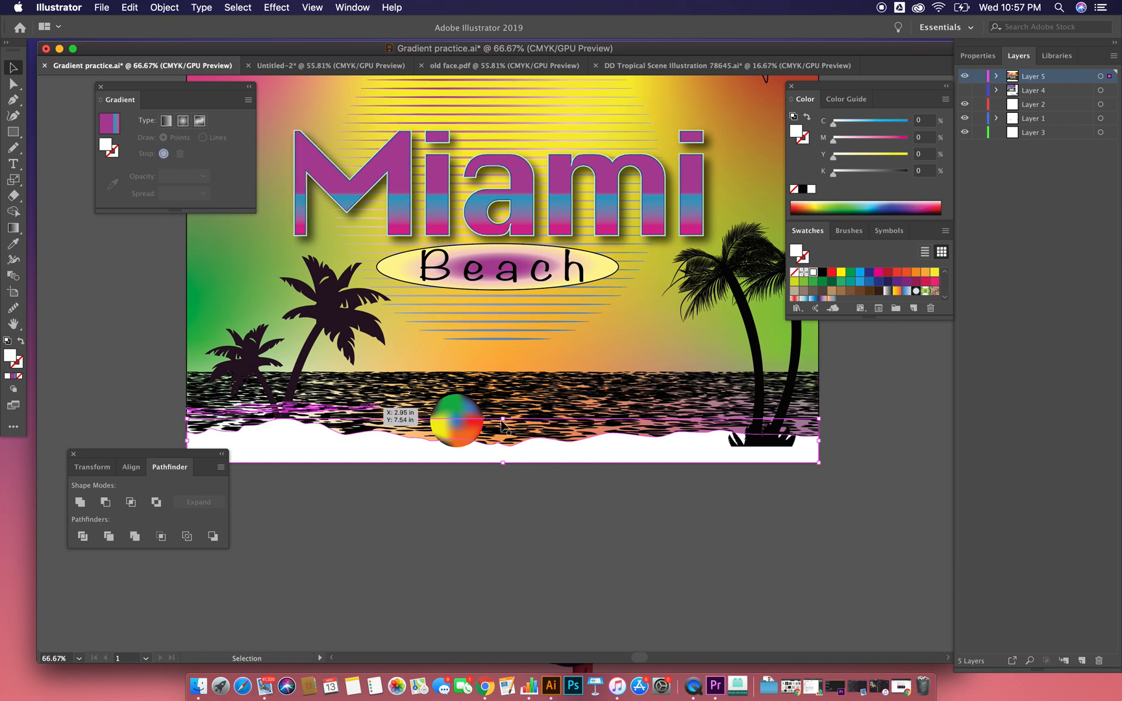
scroll(595, 431, "up", 5)
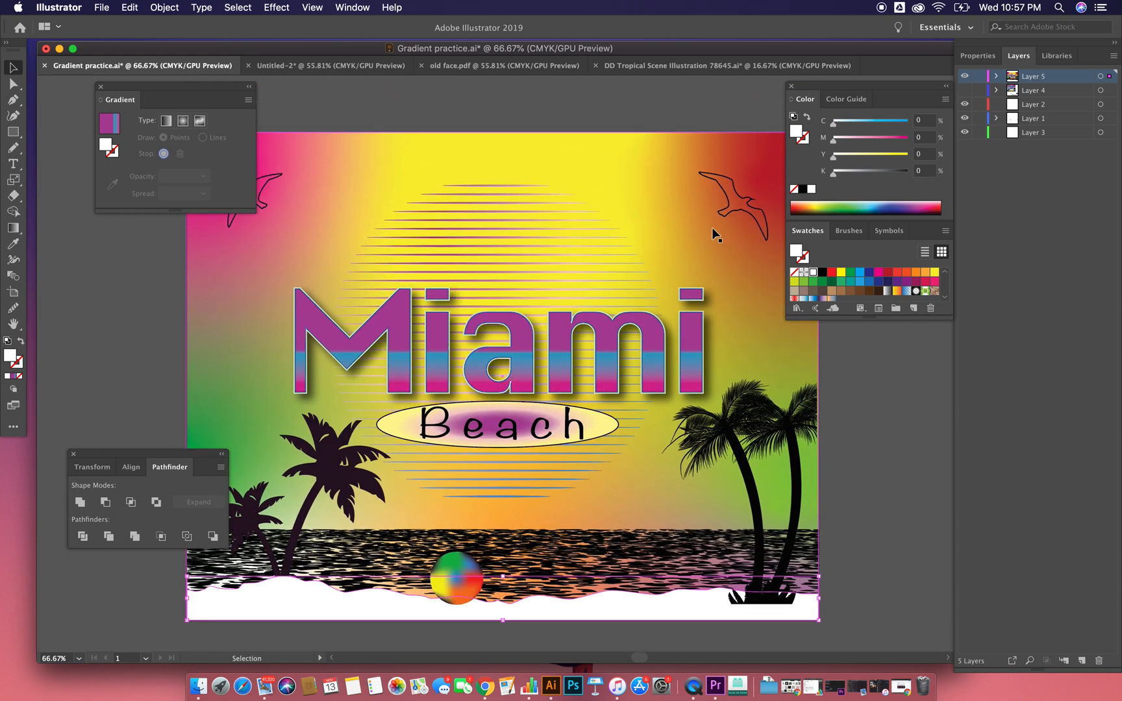
left_click(751, 222)
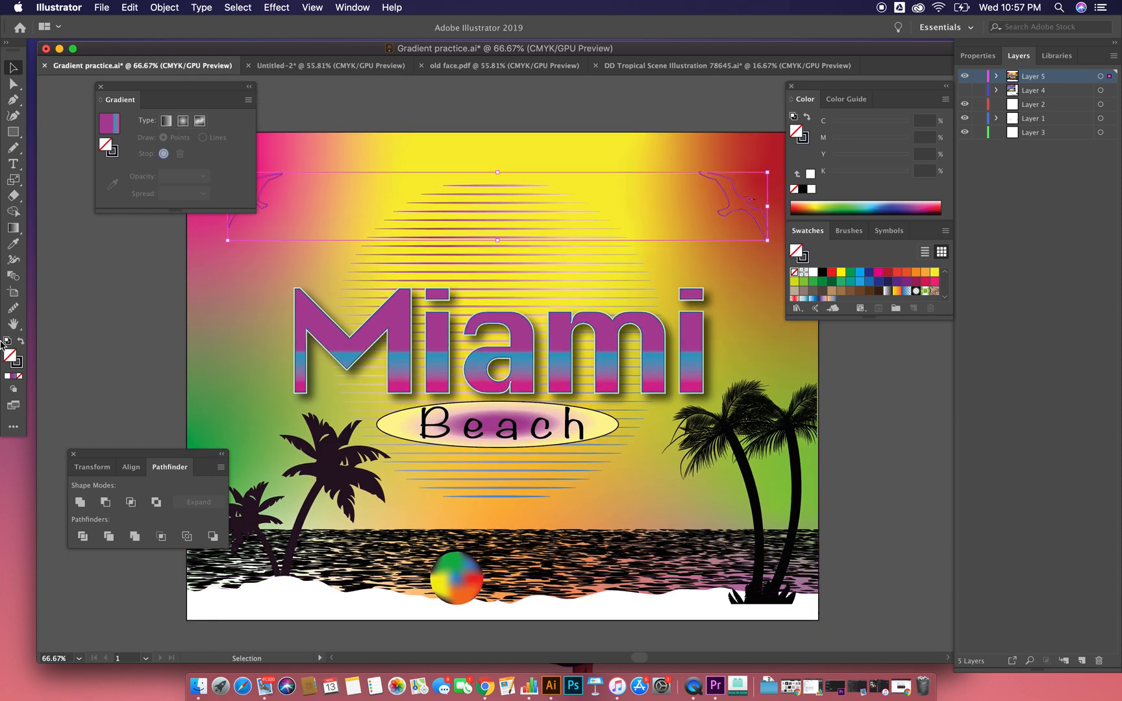
left_click(22, 342)
left_click(60, 353)
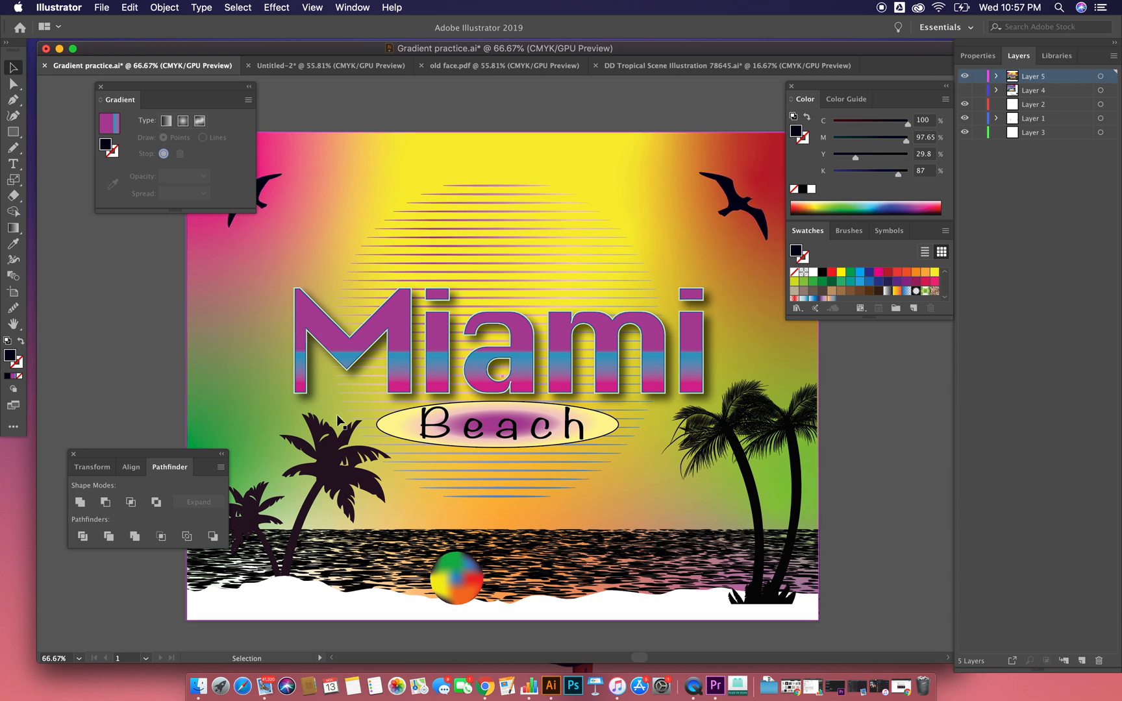
Step: Fill the white beach shape along the artwork's bottom with black (C=75 M=68 Y=67 K=90) and deselect it
scroll(368, 426, "down", 5)
left_click(368, 423)
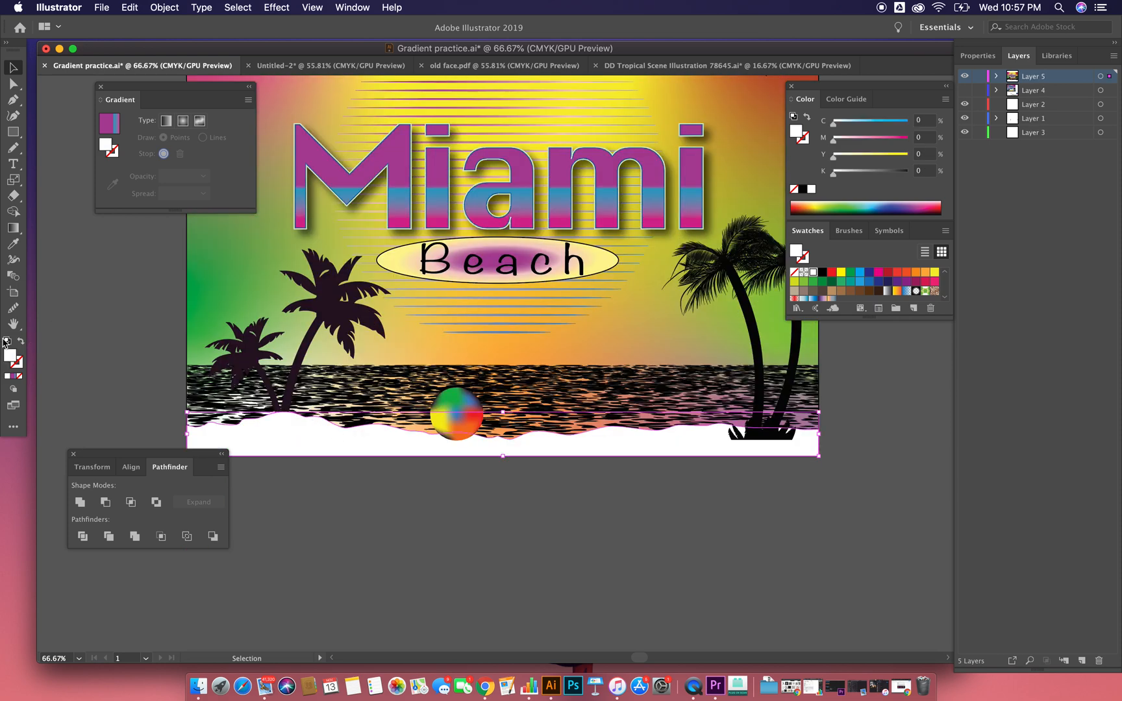
double_click(13, 361)
left_click(384, 429)
left_click(702, 265)
left_click(520, 547)
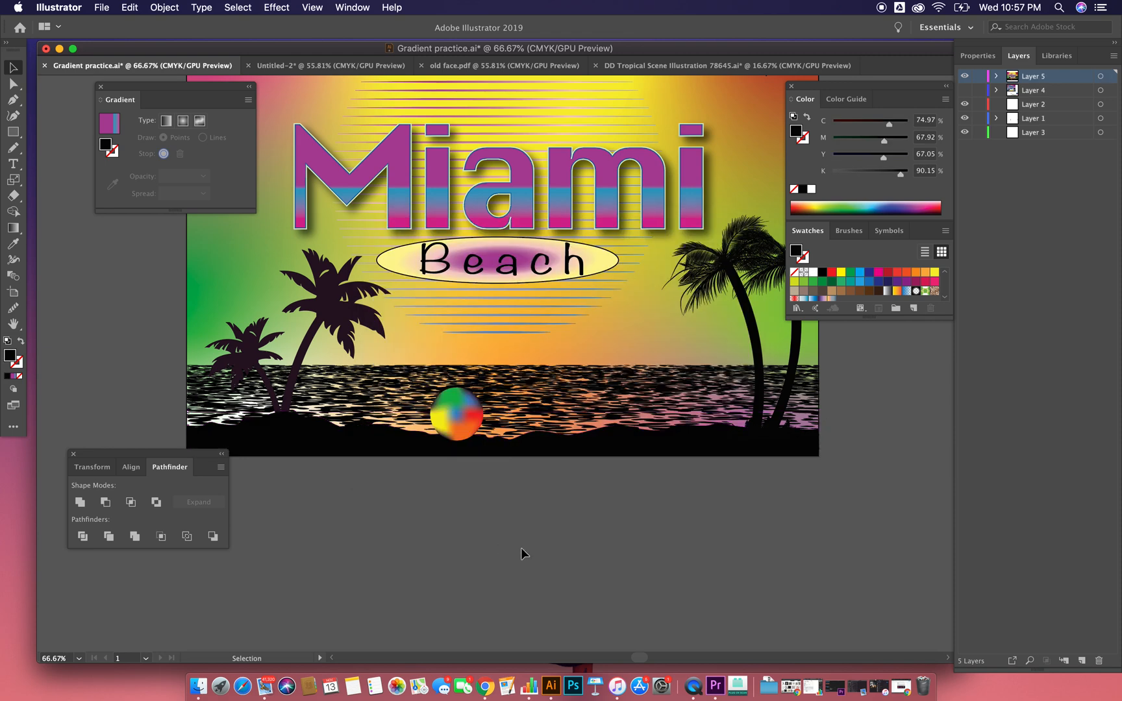
Step: Show Layer 4, hide Layer 5, and look over the alternate version of the Miami Beach artwork
scroll(520, 490, "up", 2)
scroll(519, 496, "up", 2)
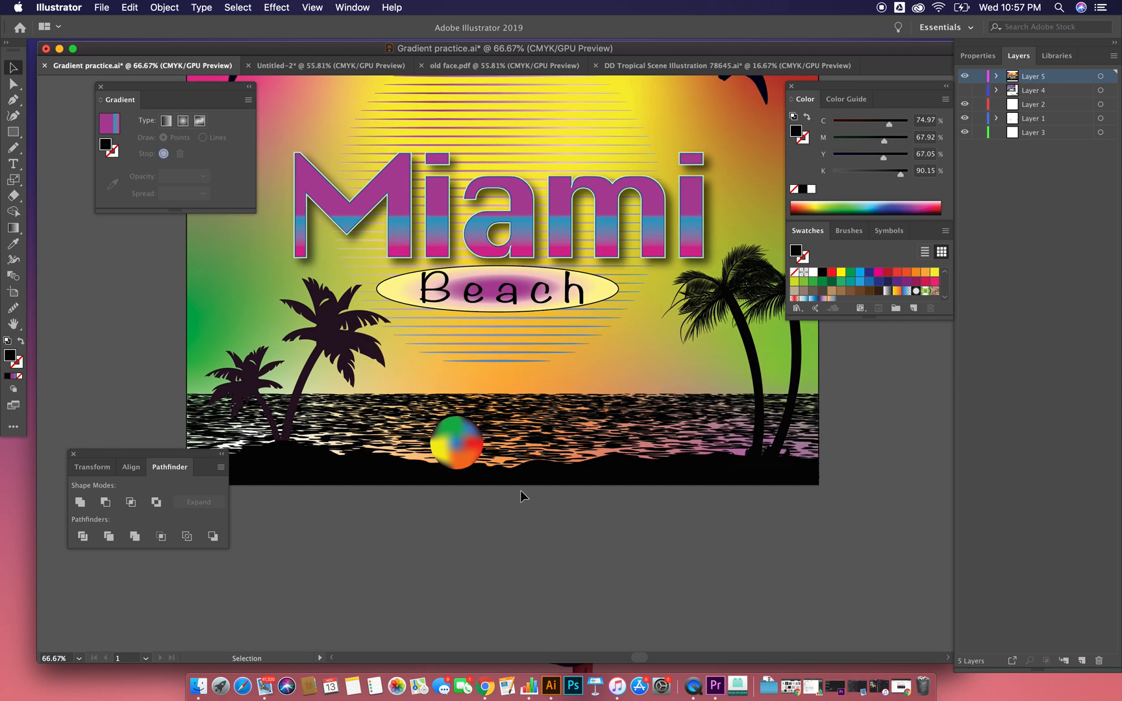
scroll(520, 490, "left", 1)
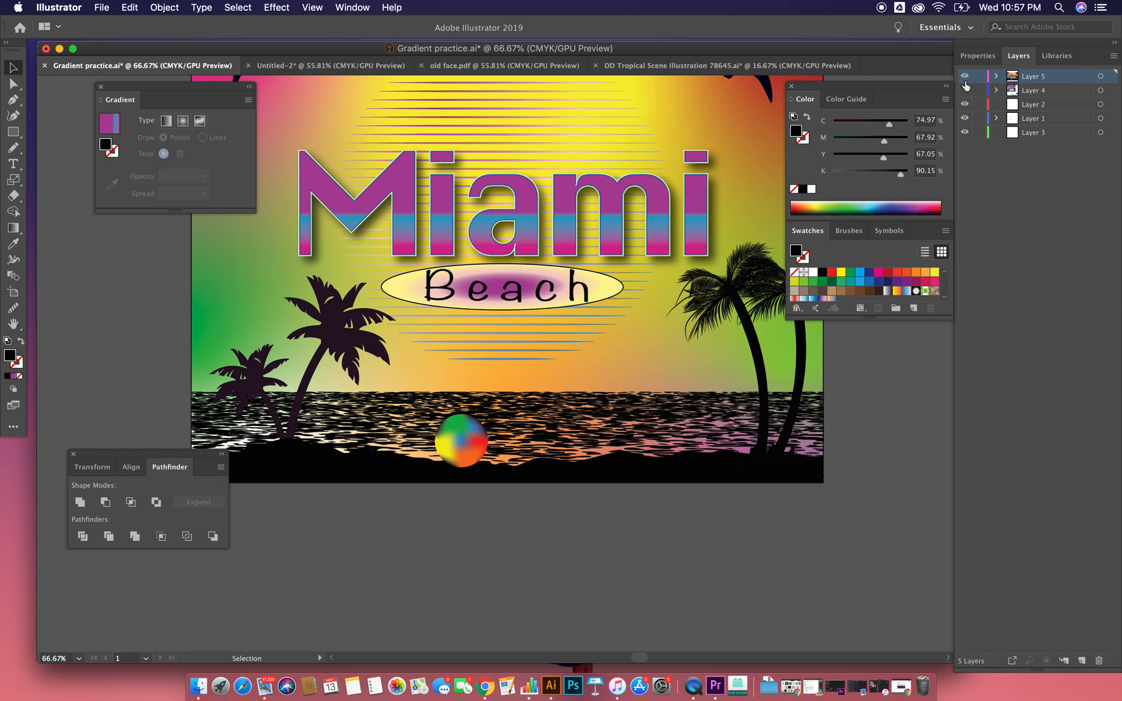
left_click(964, 90)
left_click(964, 76)
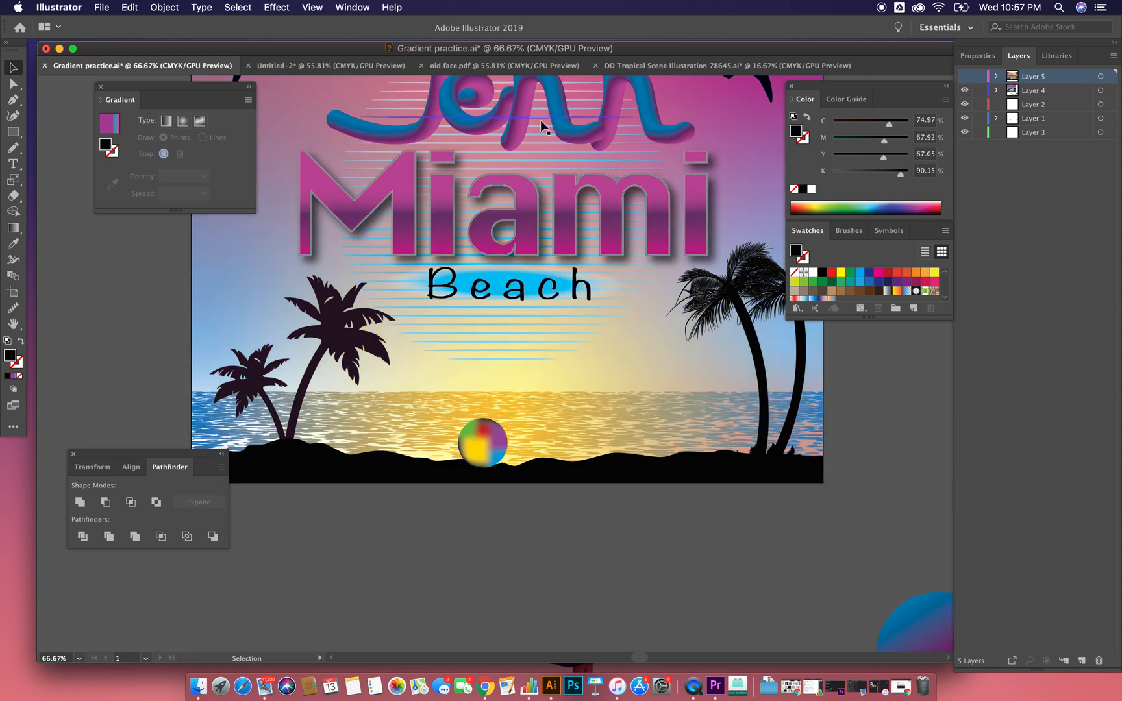
scroll(541, 122, "up", 2)
scroll(541, 124, "up", 4)
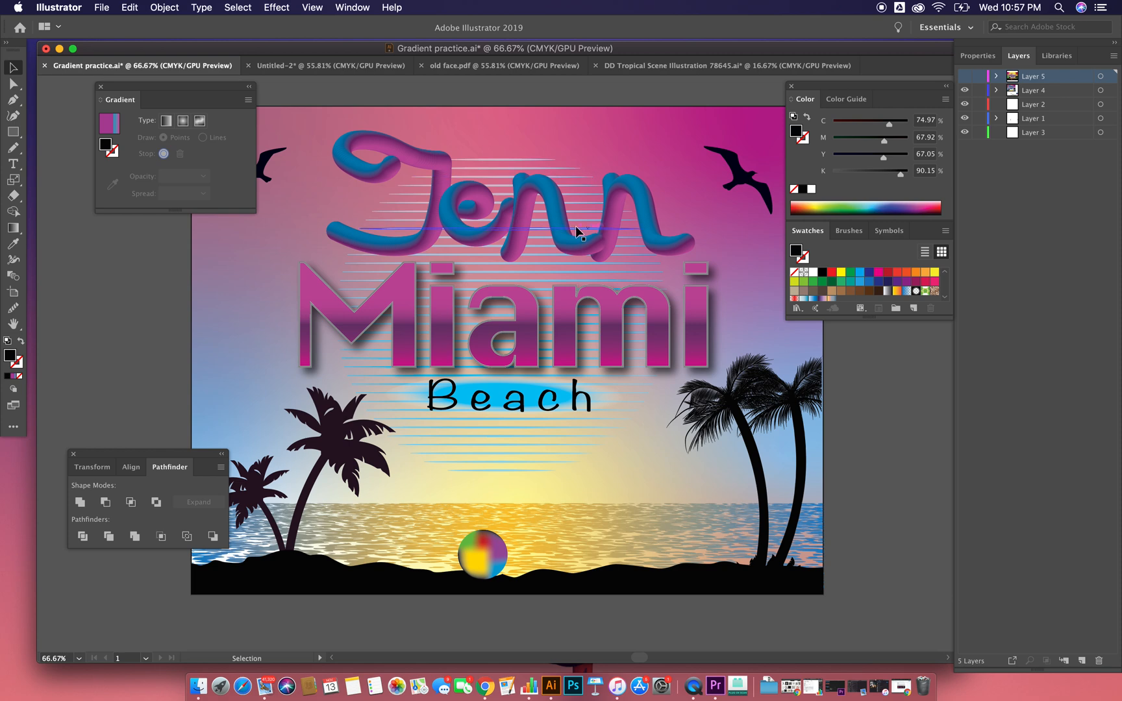
scroll(575, 227, "down", 9)
scroll(577, 233, "up", 6)
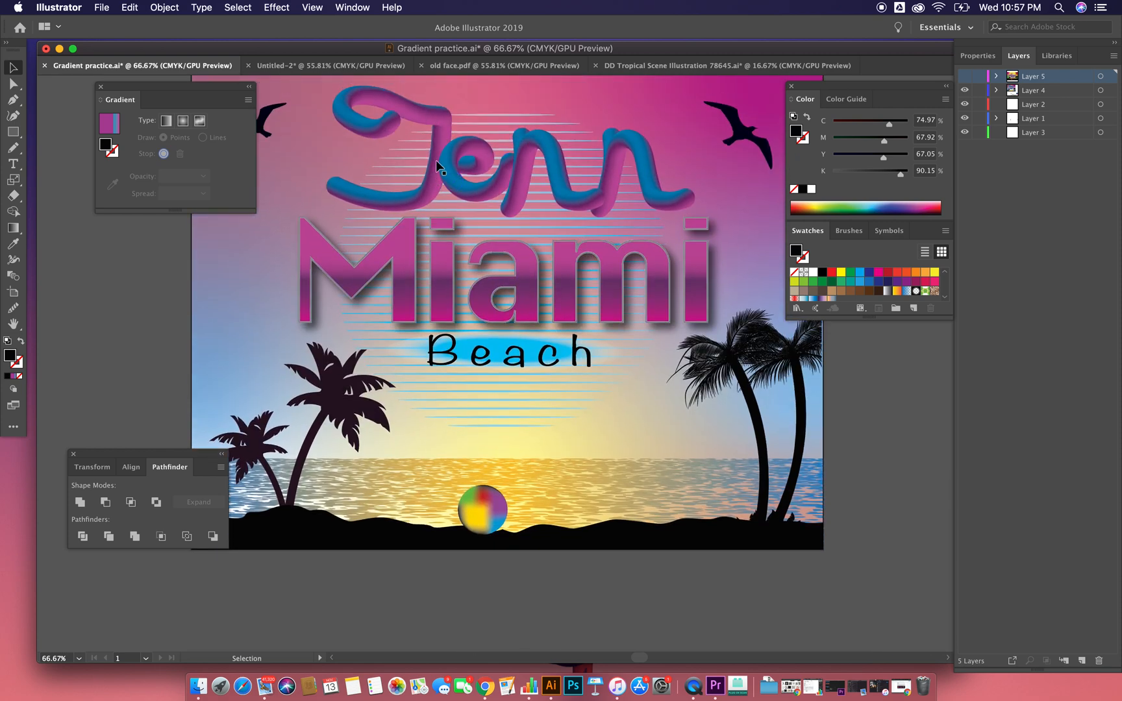
Step: Move the blue-to-magenta gradient circle to just above the start of the cursive name outline below the artboard
scroll(616, 245, "down", 15)
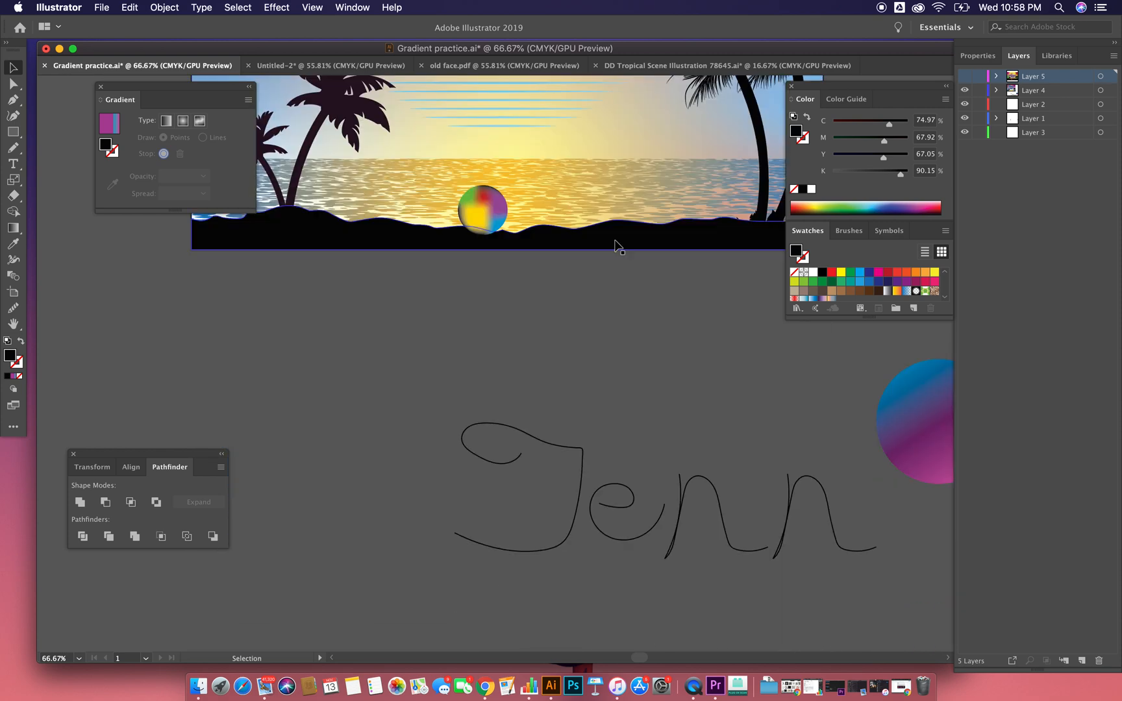
scroll(616, 246, "right", 4)
left_click_drag(882, 416, 350, 348)
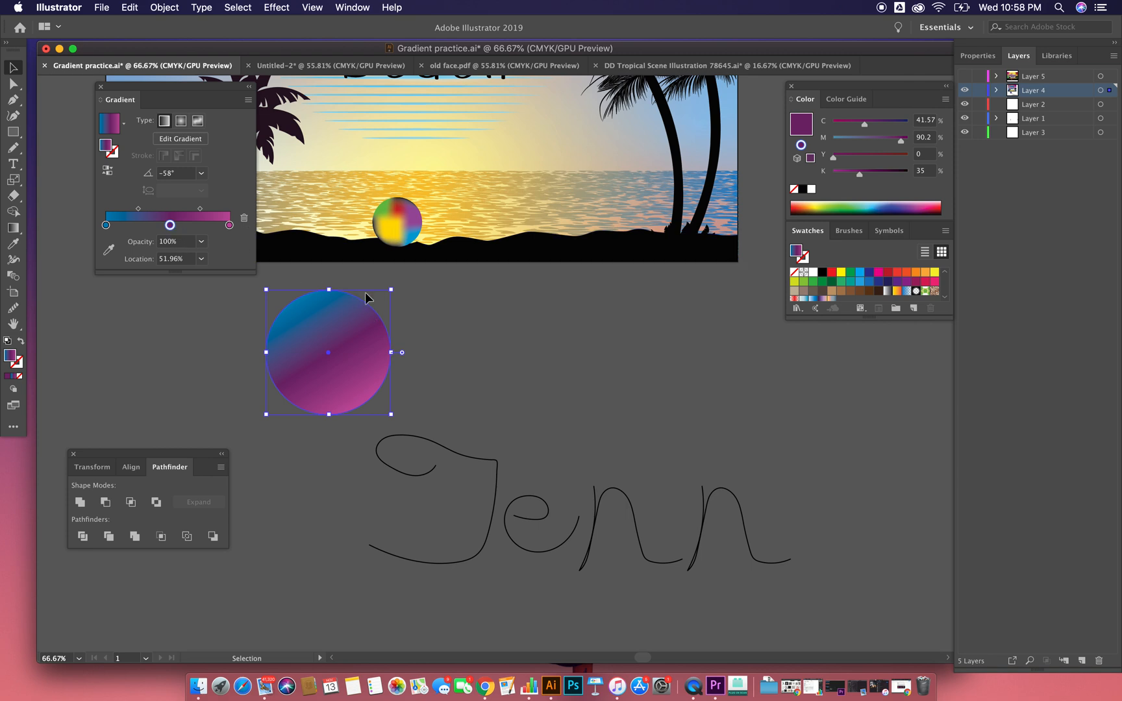
Step: Adjust the circle's linear gradient at -58° with the Gradient tool, setting the middle purple stop's location to 49.32%
left_click(13, 228)
mouse_move(294, 298)
left_mouse_down()
mouse_move(350, 395)
mouse_move(310, 328)
mouse_move(327, 350)
left_mouse_up()
key("v")
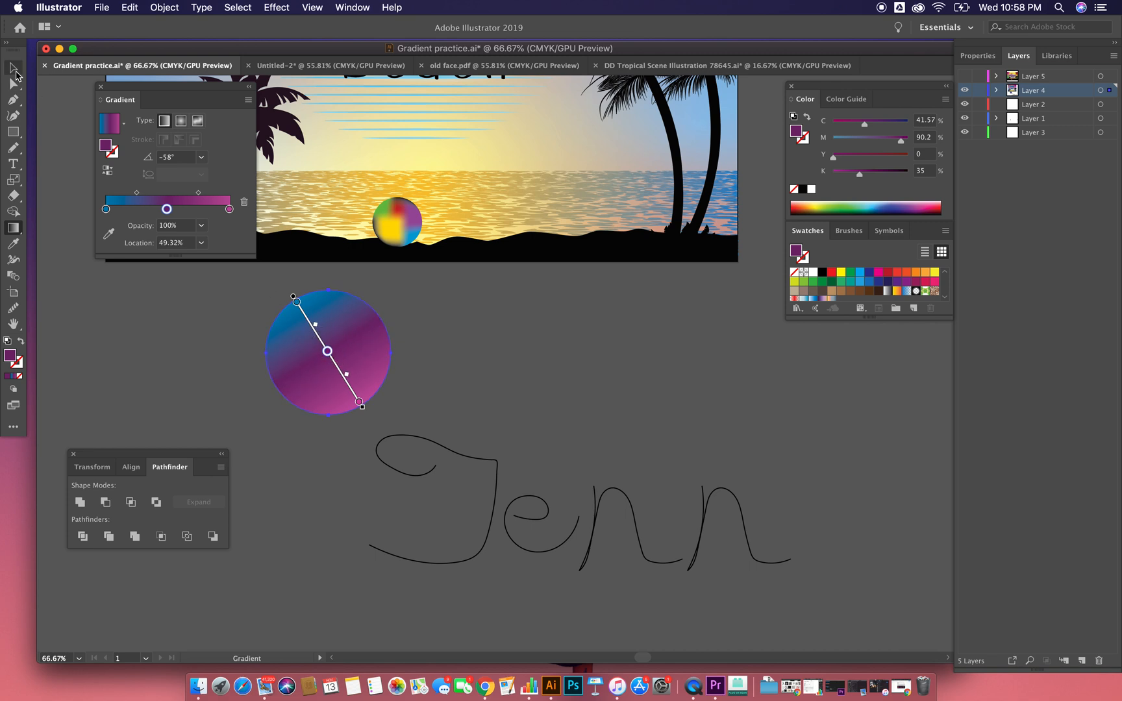
Step: Scale the blue-to-magenta gradient circle down to a small dot below the artboard
left_click_drag(392, 288, 262, 354)
left_click(409, 340)
left_click(330, 356)
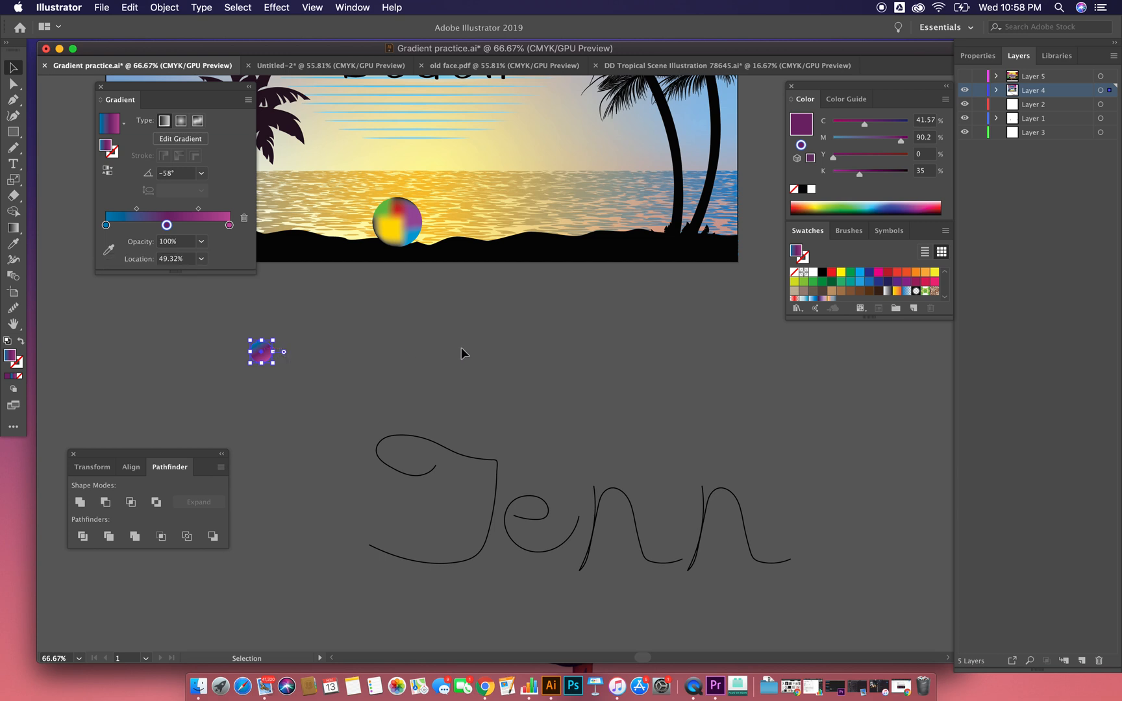
left_click(284, 336)
left_click(267, 351)
key("a")
key("super+z")
key("super+shift+z")
key("v")
key("Delete")
Step: Duplicate the small gradient circle horizontally and repeat the copy to build an evenly spaced row of 20 circles
left_click(264, 357)
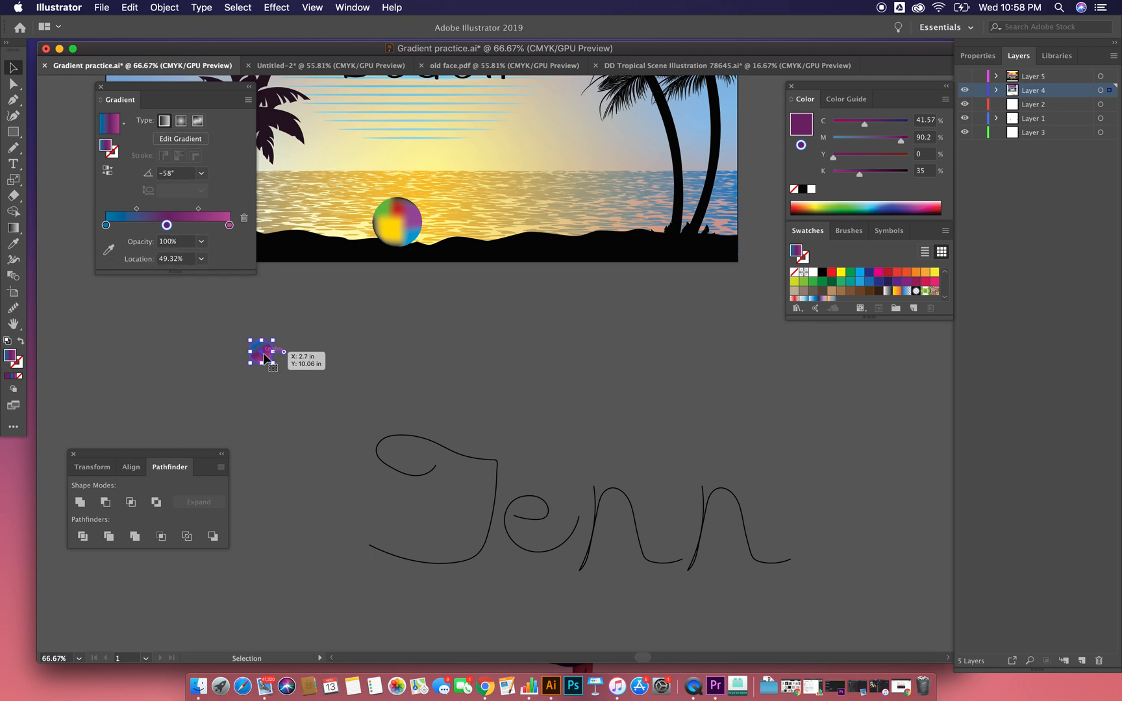
left_click_drag(265, 357, 296, 356)
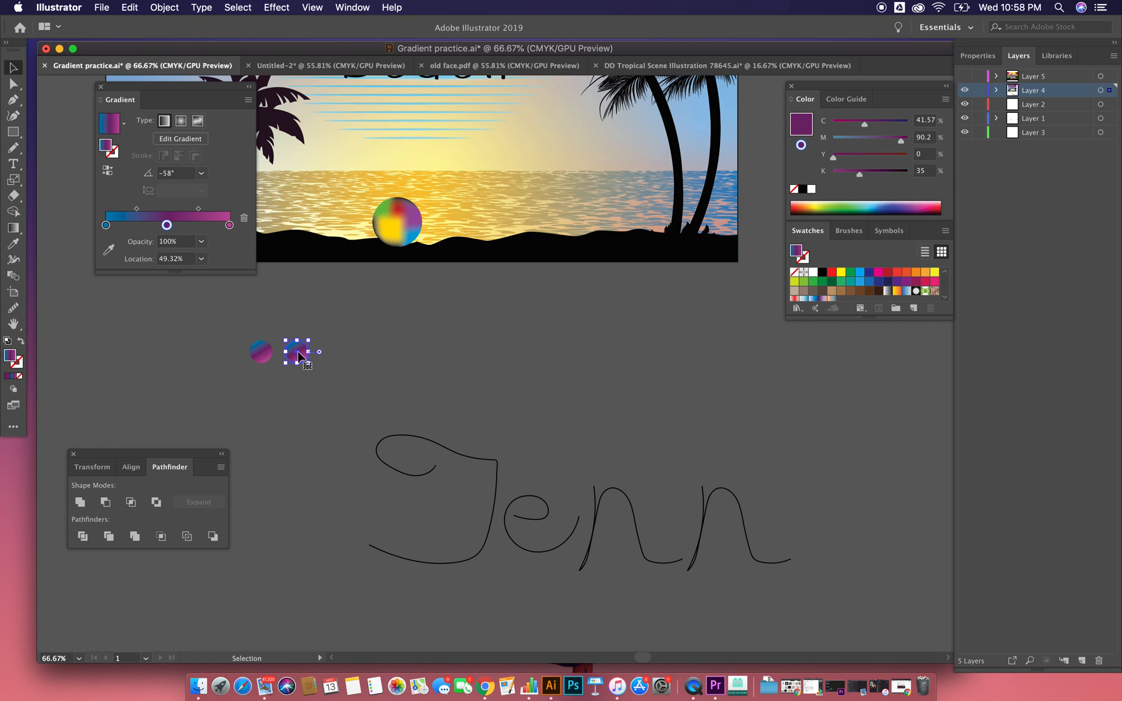
key("a")
key("super+d")
key("super+d")
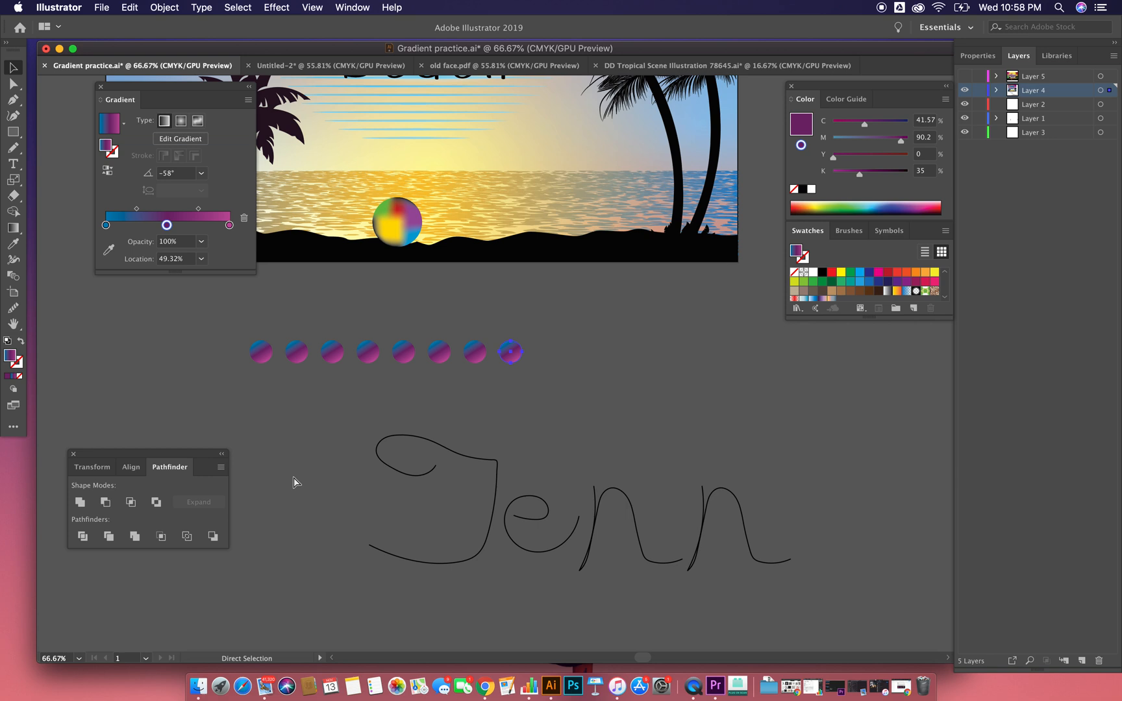
key("super+d")
key("super+d")
key("super+d")
key("super+d")
key("super+d")
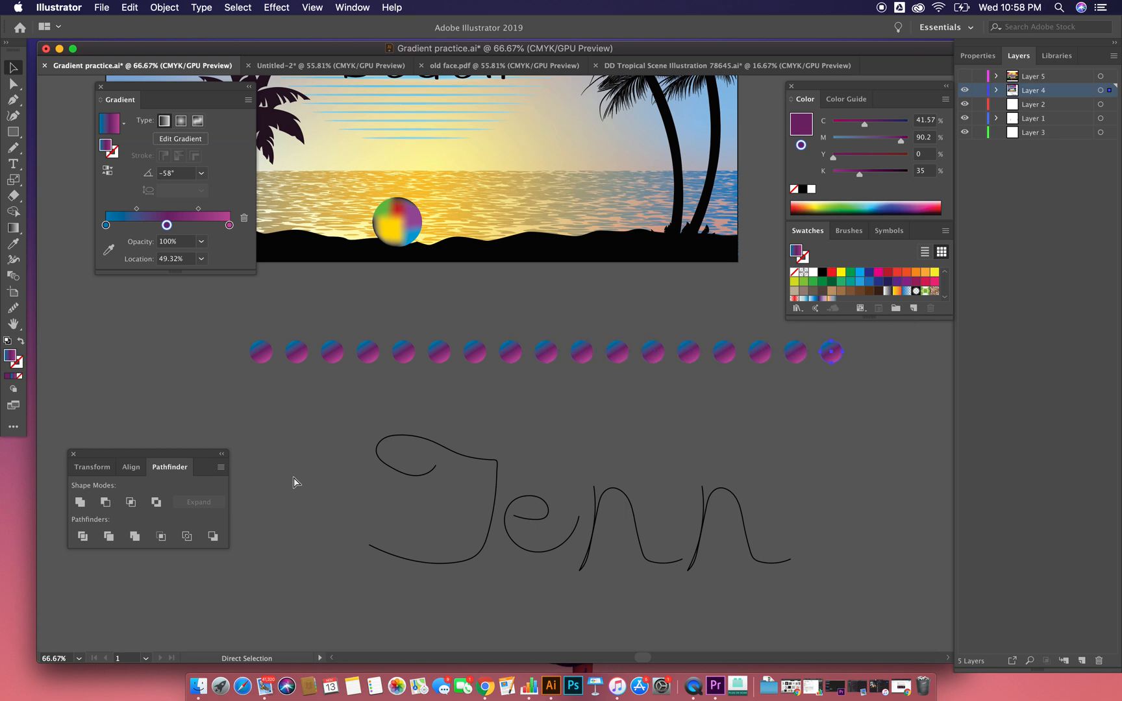
Step: Select the whole row of circles and set the blend options to 8 Specified Steps with Align to Page orientation
key("space")
left_click_drag(420, 433, 303, 491)
left_click_drag(130, 371, 844, 443)
left_click(179, 7)
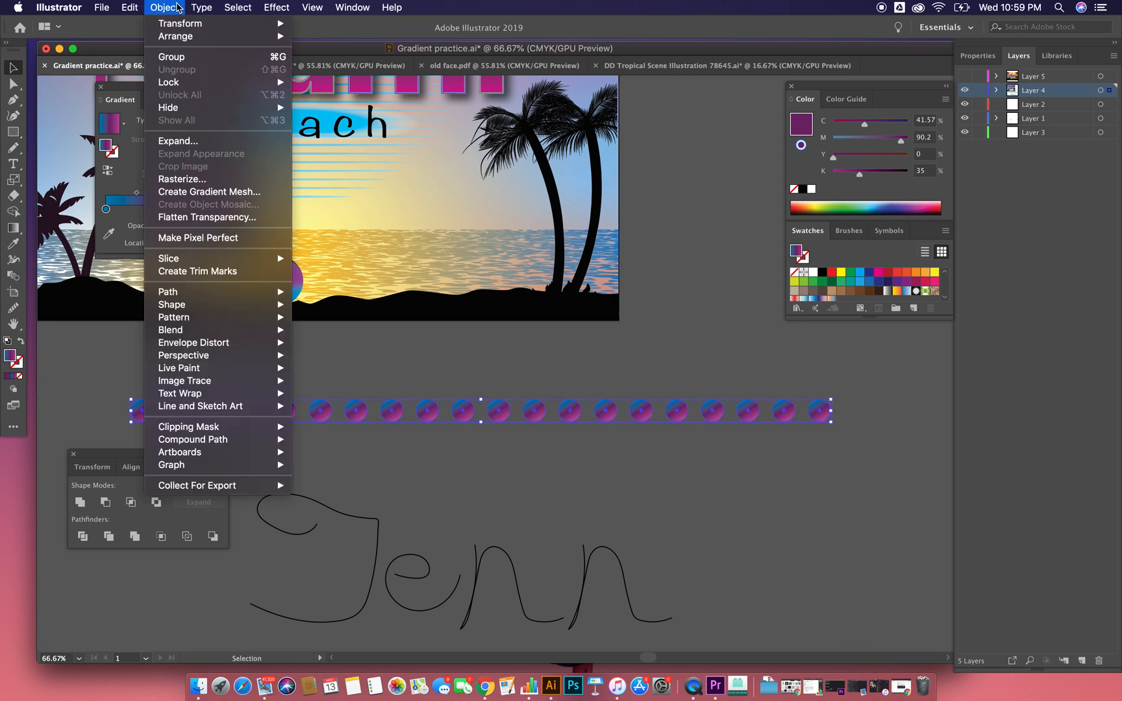
mouse_move(218, 331)
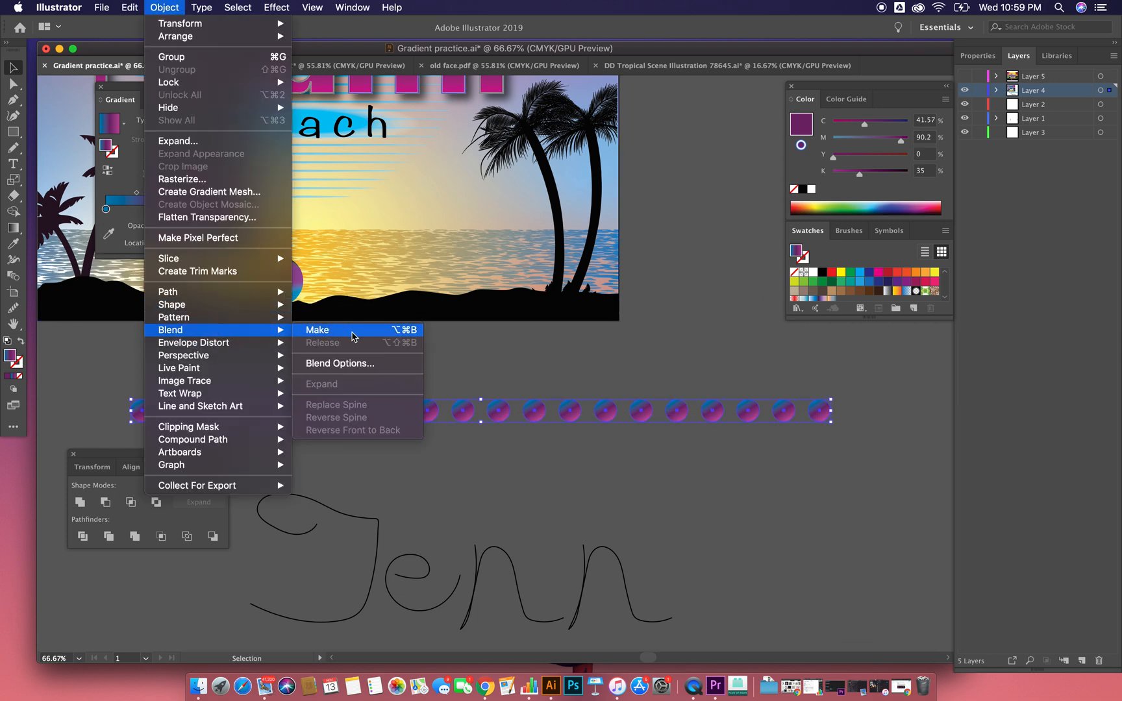
left_click(347, 363)
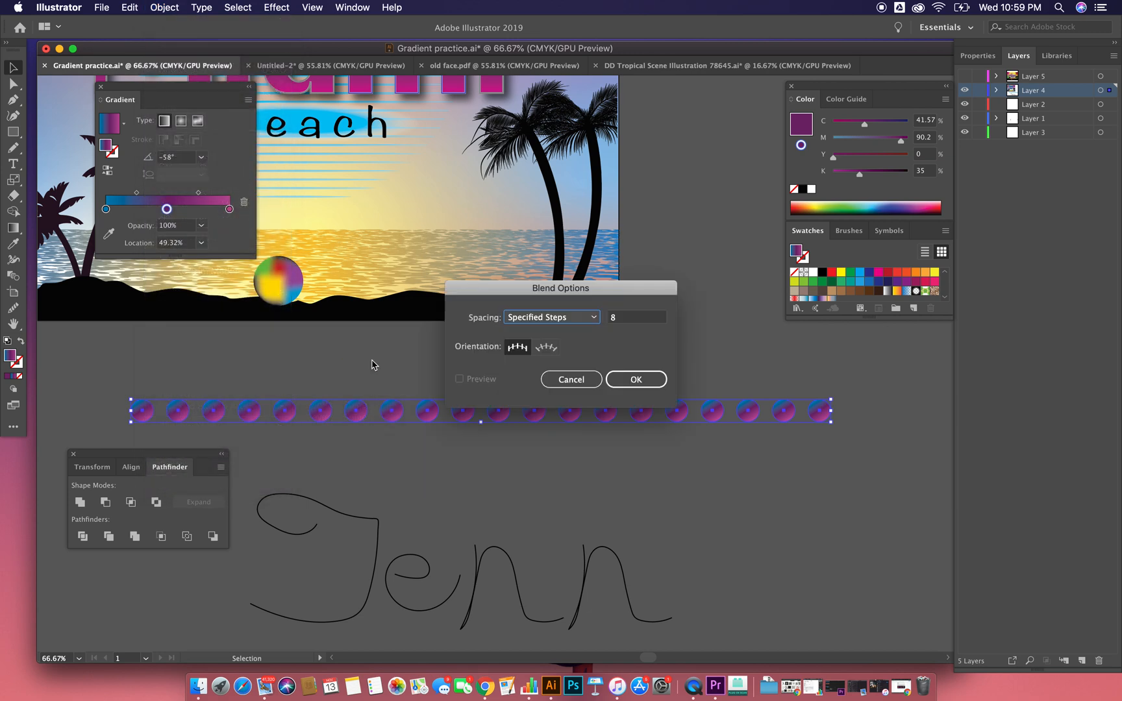
left_click(530, 318)
left_click(536, 352)
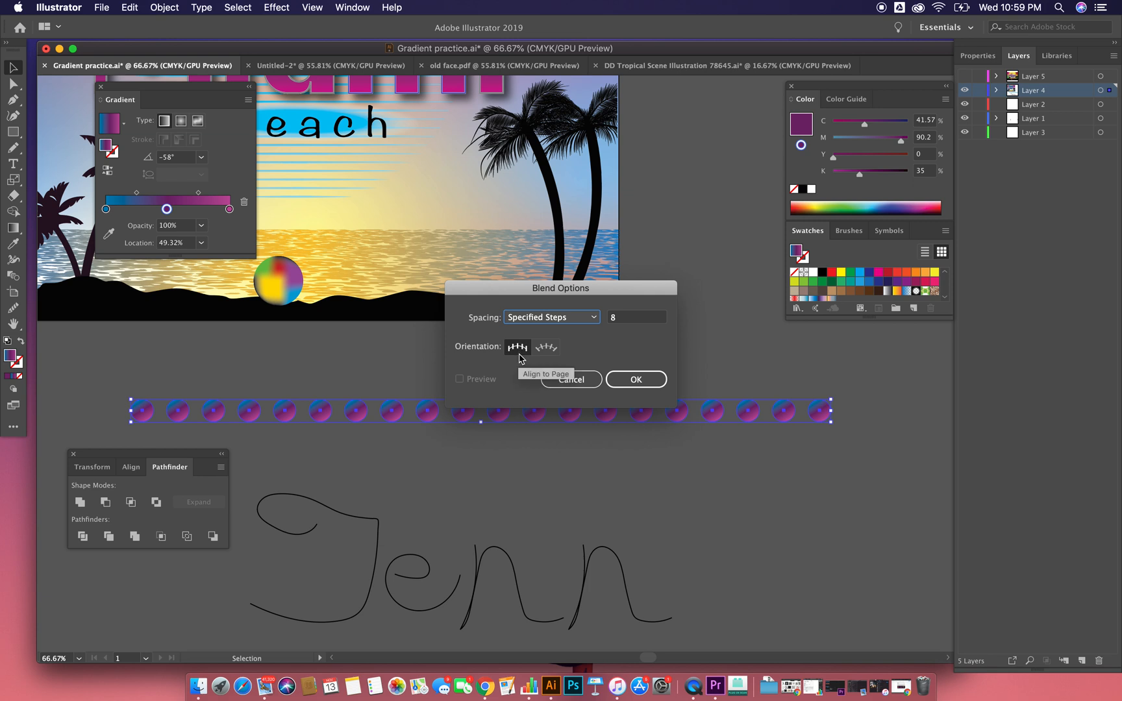
left_click(637, 379)
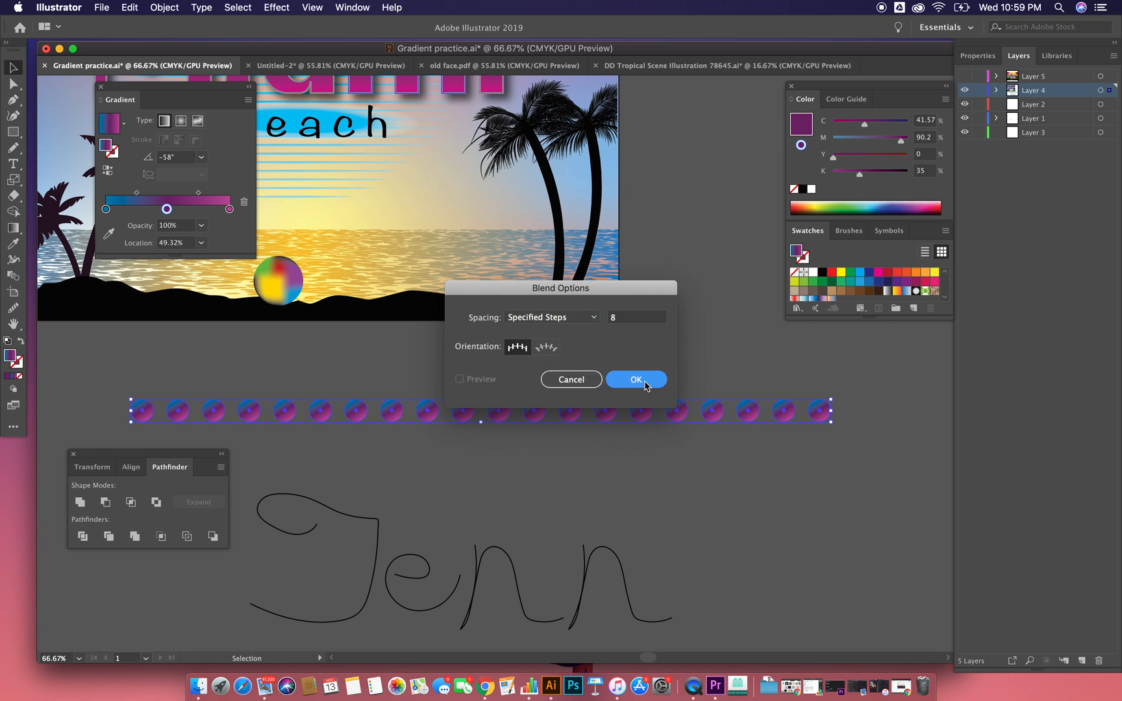
Step: Blend the row of circles into a continuous bar, move it just below the artboard, and place a duplicate bar beneath it
left_click(164, 7)
mouse_move(198, 331)
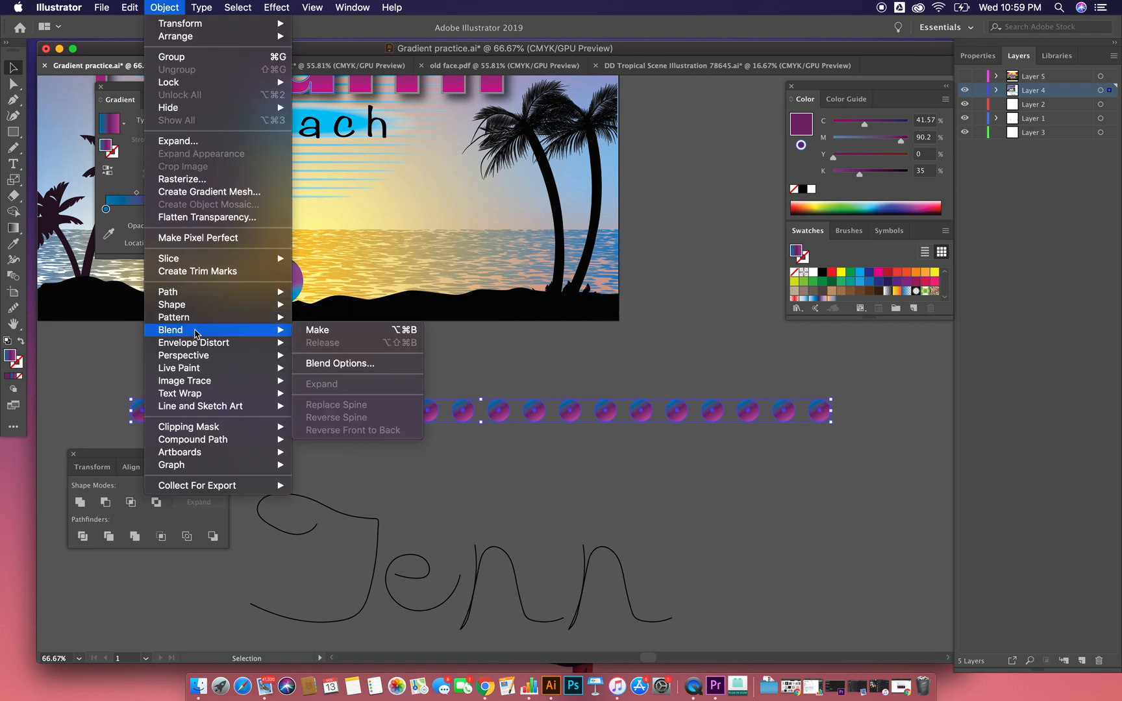
left_click(313, 331)
left_click_drag(496, 410, 471, 369)
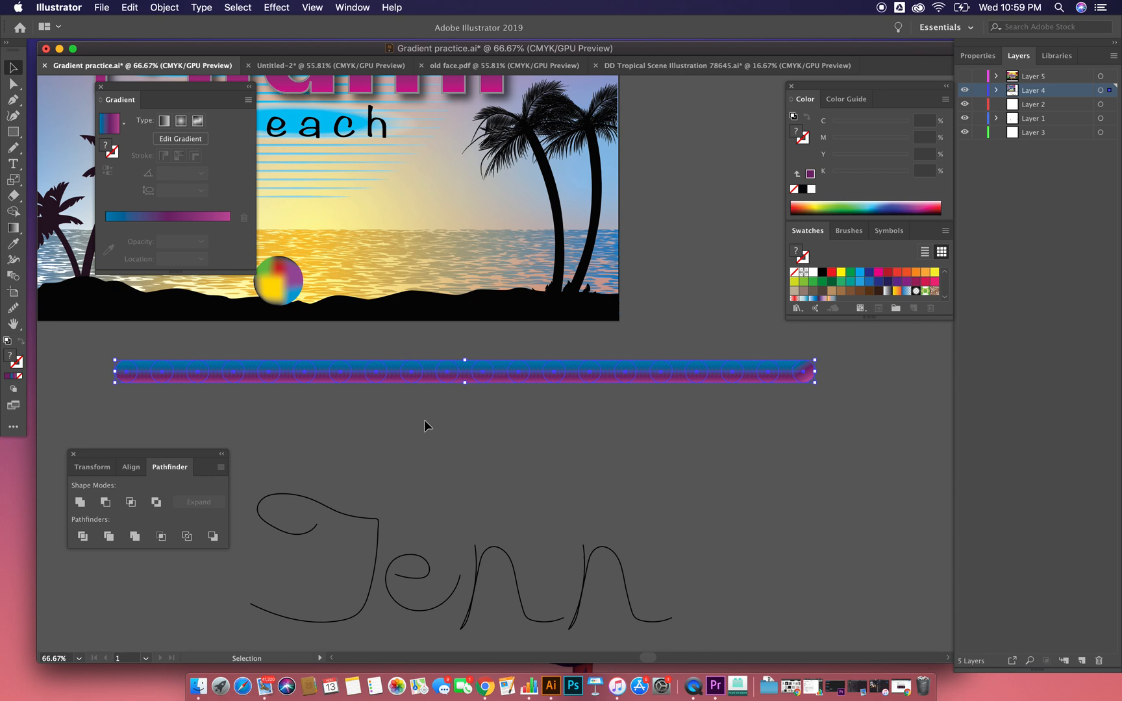
scroll(428, 419, "left", 10)
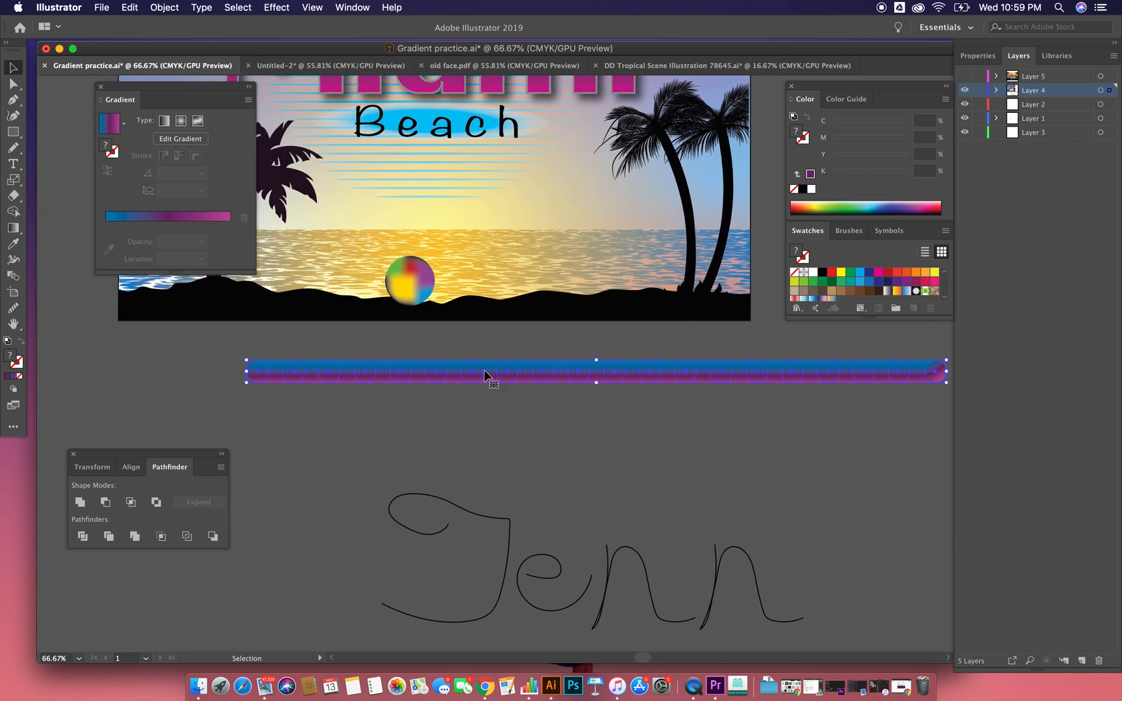
left_click_drag(486, 374, 489, 420)
Step: Select all the letter outlines of the cursive name below the two blend bars
left_click(510, 524, "shift")
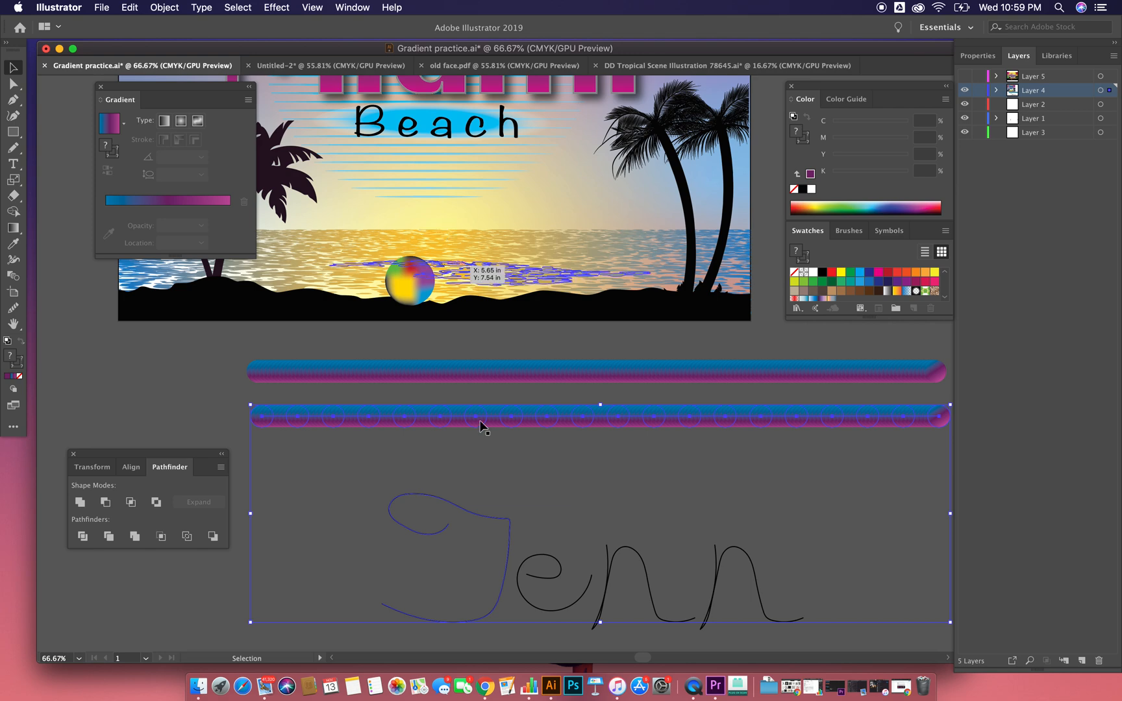
left_click(499, 492)
left_click_drag(499, 493, 470, 397)
left_click(523, 536)
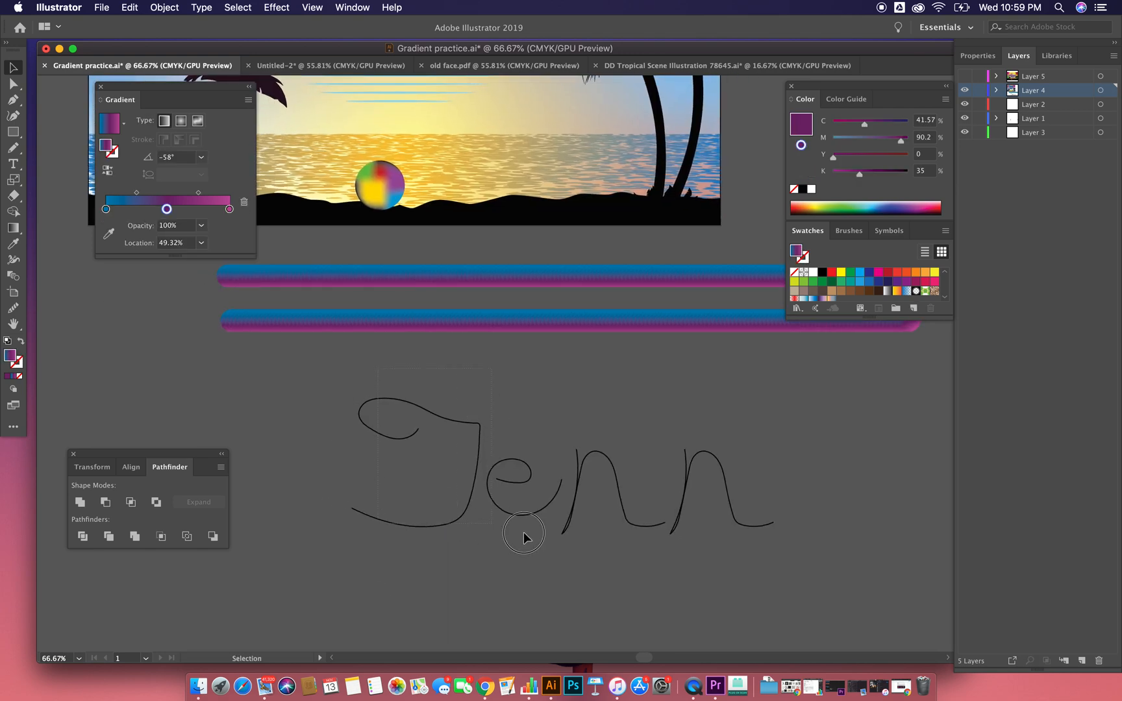
left_click(763, 516)
scroll(763, 453, "down", 2)
scroll(763, 453, "right", 2)
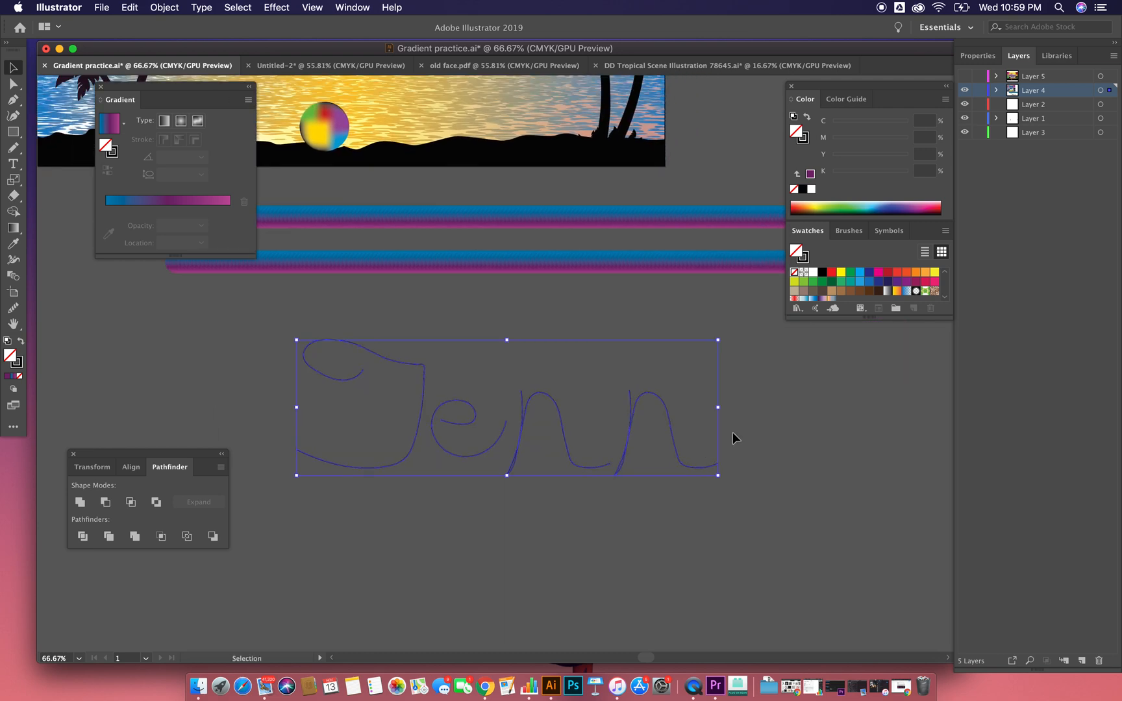
Step: Draw a sample copy of the first cursive letter below the name with the Pencil tool and delete it
left_click(138, 313)
left_click(11, 150)
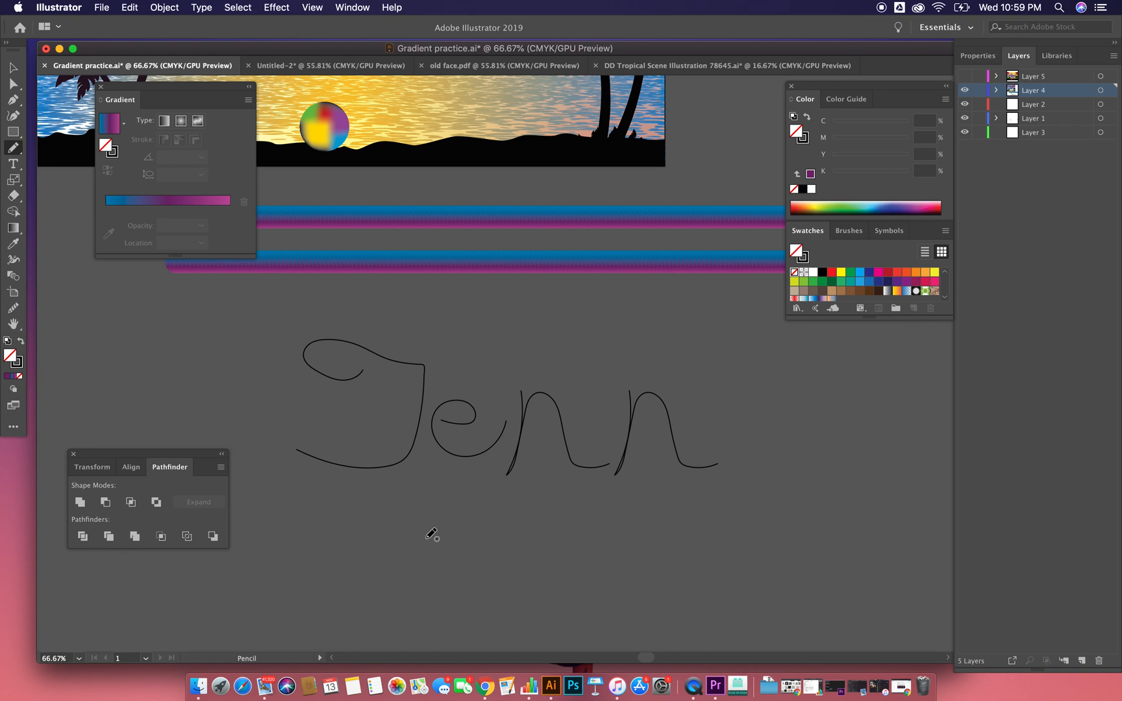
mouse_move(415, 530)
left_mouse_down()
mouse_move(380, 520)
mouse_move(512, 501)
mouse_move(454, 597)
mouse_move(370, 577)
left_mouse_up()
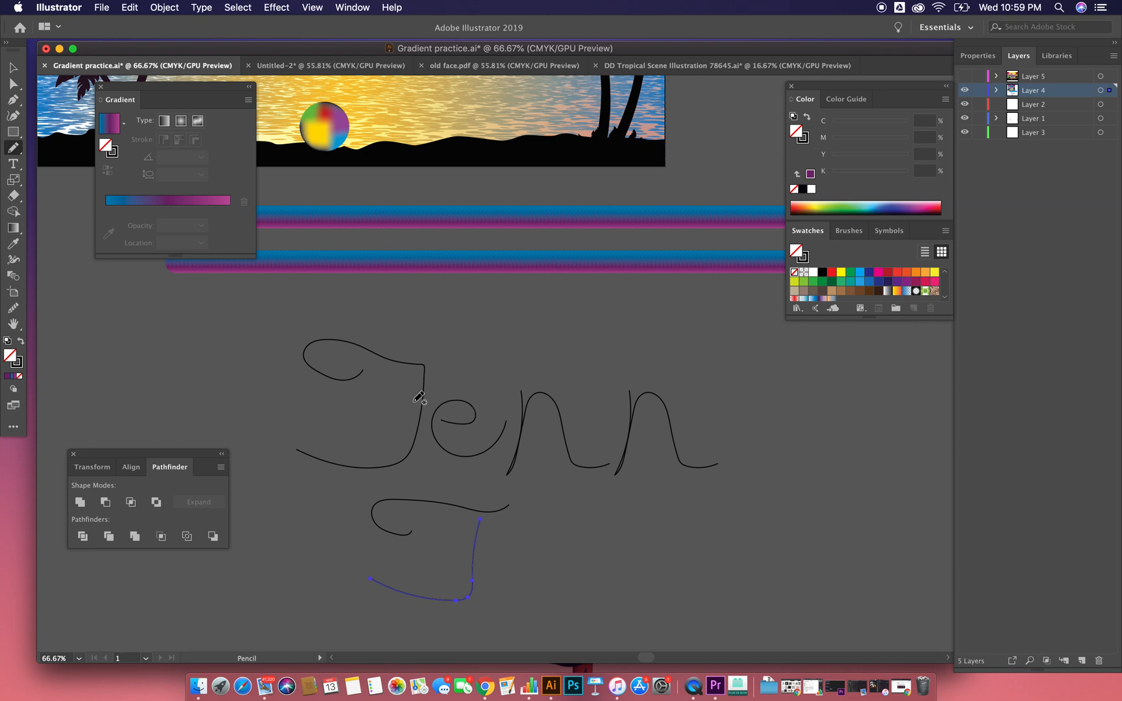
key("v")
left_click_drag(391, 490, 380, 497)
key("Delete")
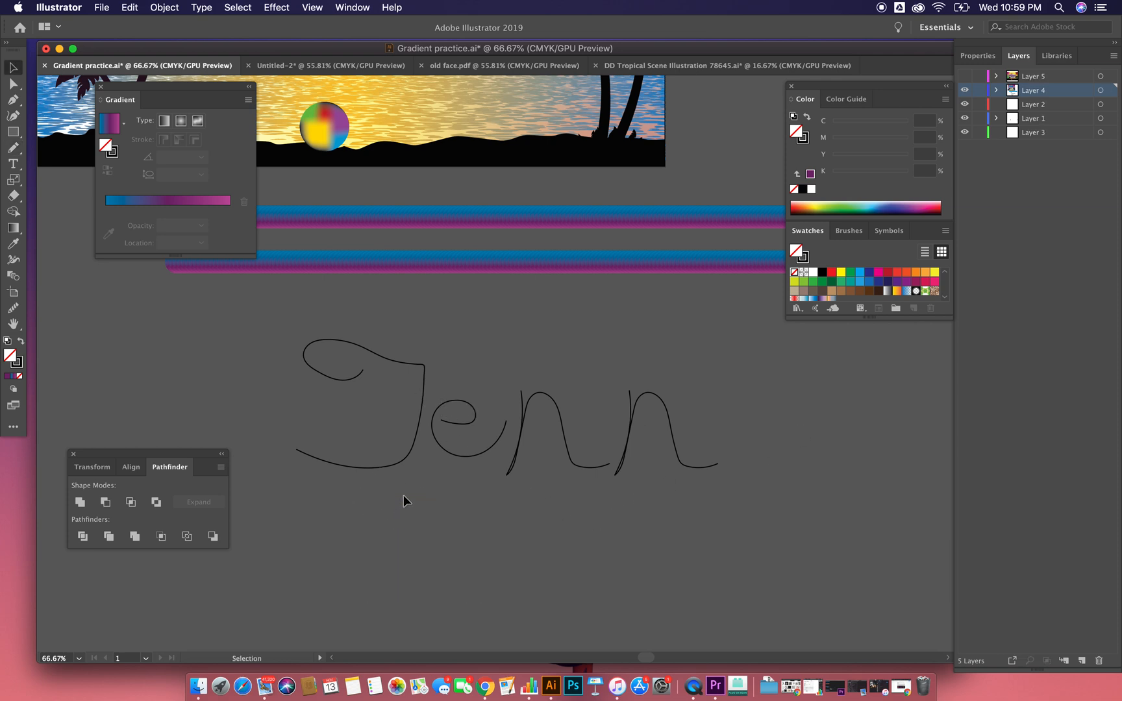
Step: Apply the lower blend bar to the first cursive letter's outline with Replace Spine and deselect the result
scroll(453, 456, "up", 5)
scroll(452, 457, "left", 4)
left_click(465, 451)
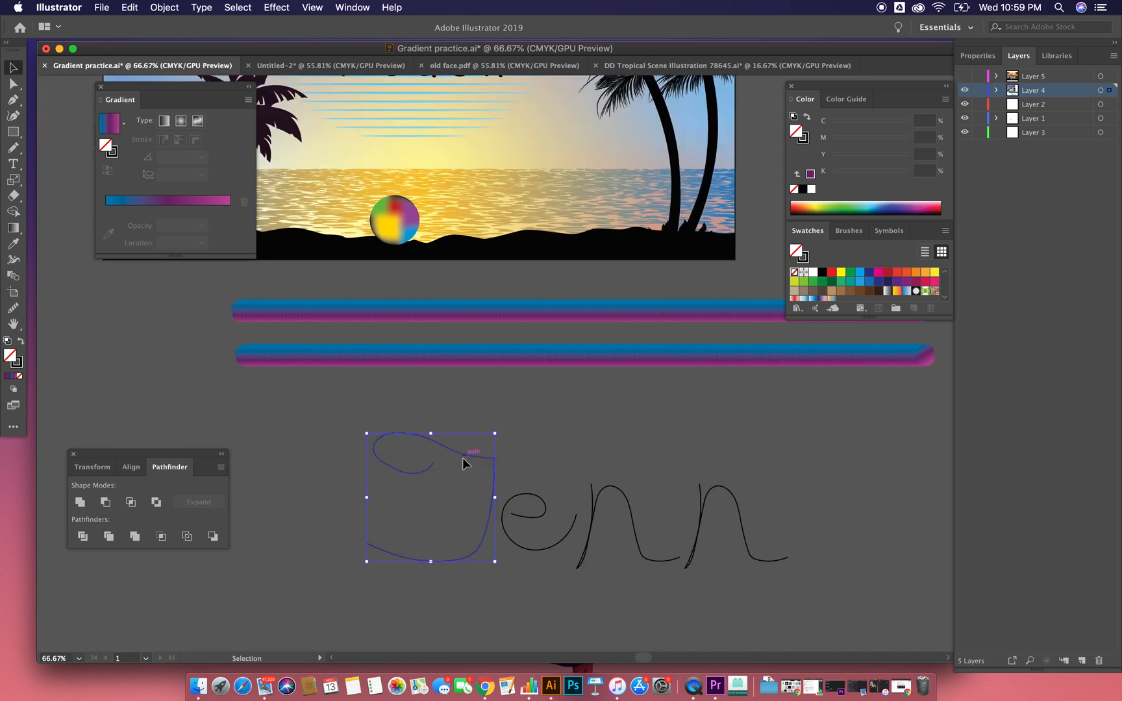
mouse_move(202, 325)
left_mouse_down()
mouse_move(564, 377)
mouse_move(936, 404)
left_mouse_up()
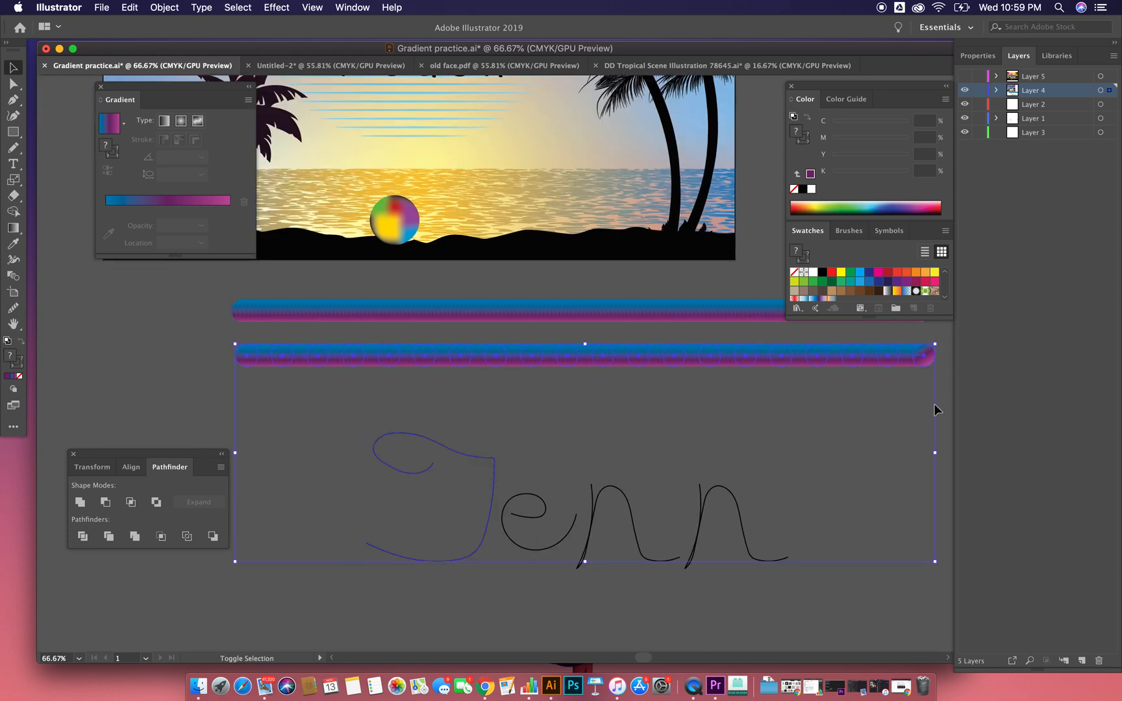
left_click(164, 8)
mouse_move(259, 330)
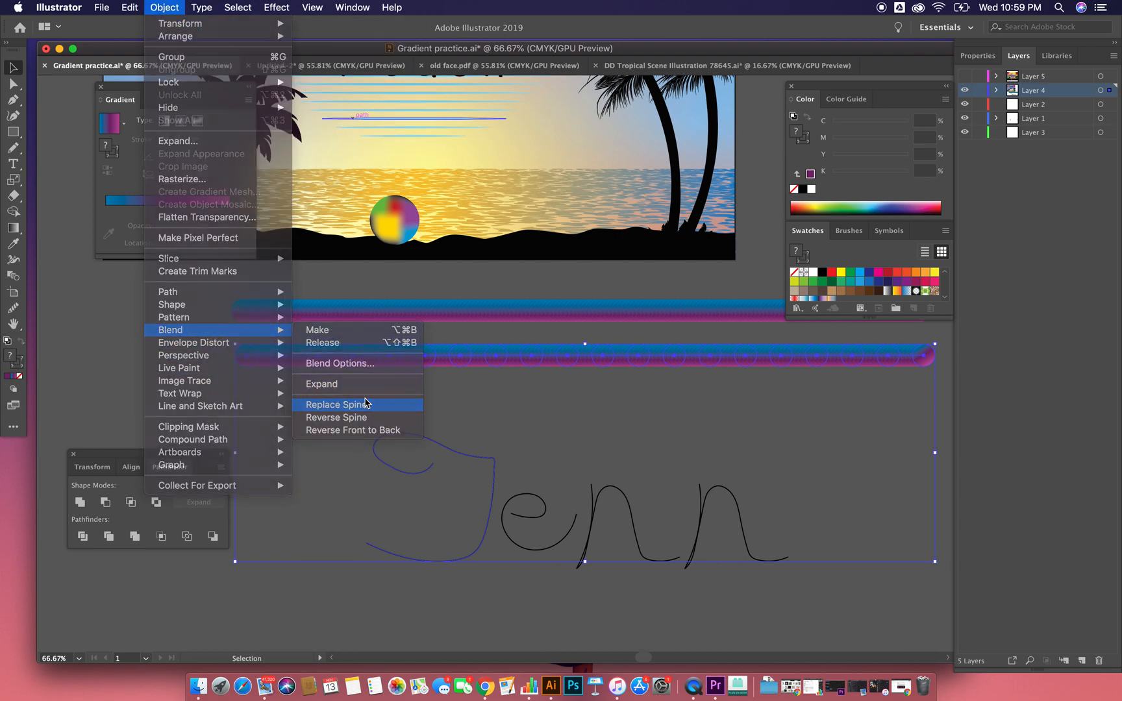
left_click(336, 405)
left_click(615, 473)
left_click_drag(608, 456, 568, 377)
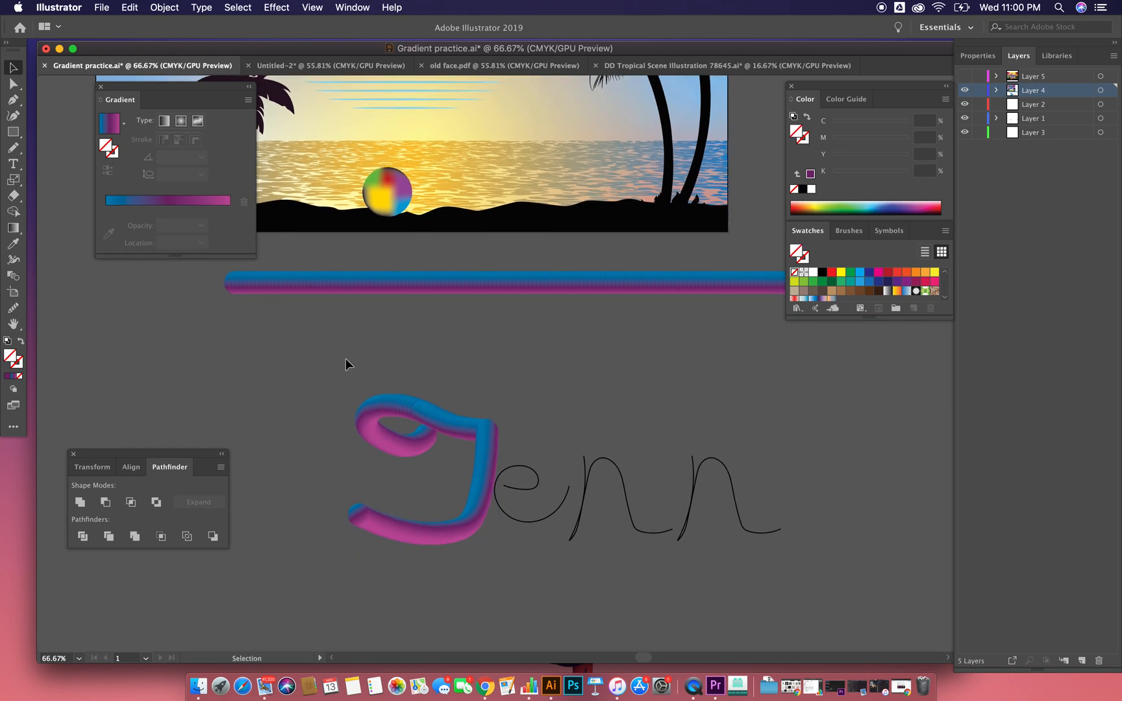
Step: Shift the blended first letter slightly up and away from the second letter's outline
left_click_drag(471, 524, 433, 521)
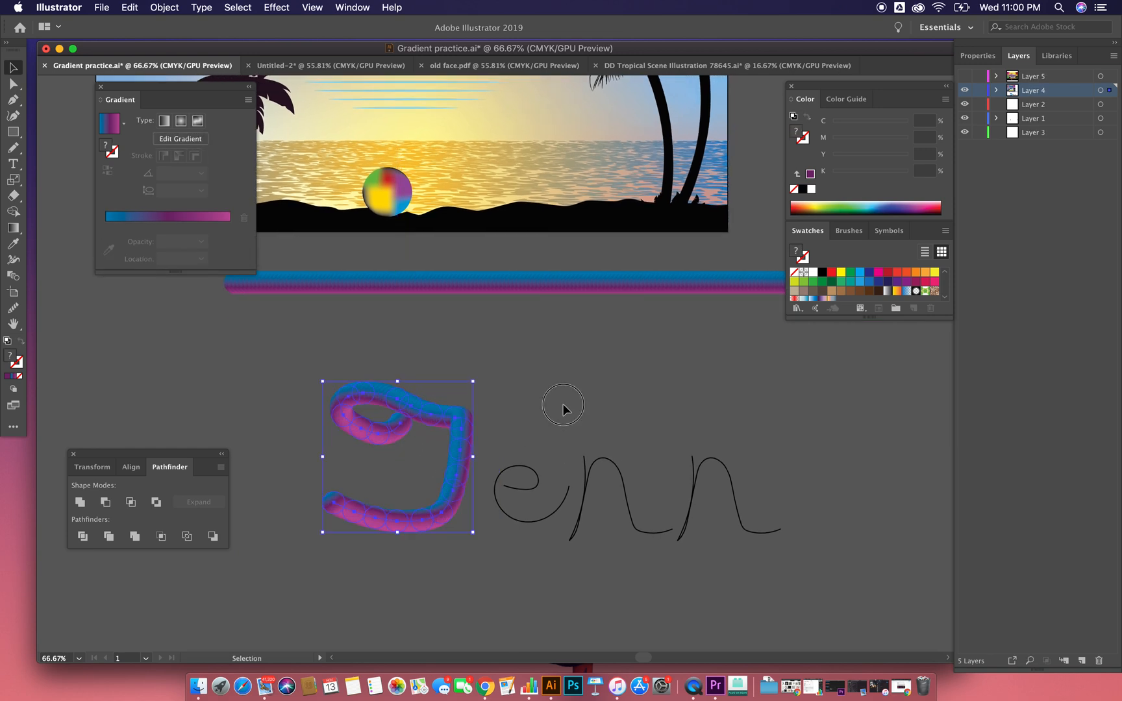
left_click(563, 405)
mouse_move(528, 491)
left_mouse_down()
mouse_move(517, 462)
mouse_move(531, 467)
mouse_move(531, 496)
left_mouse_up()
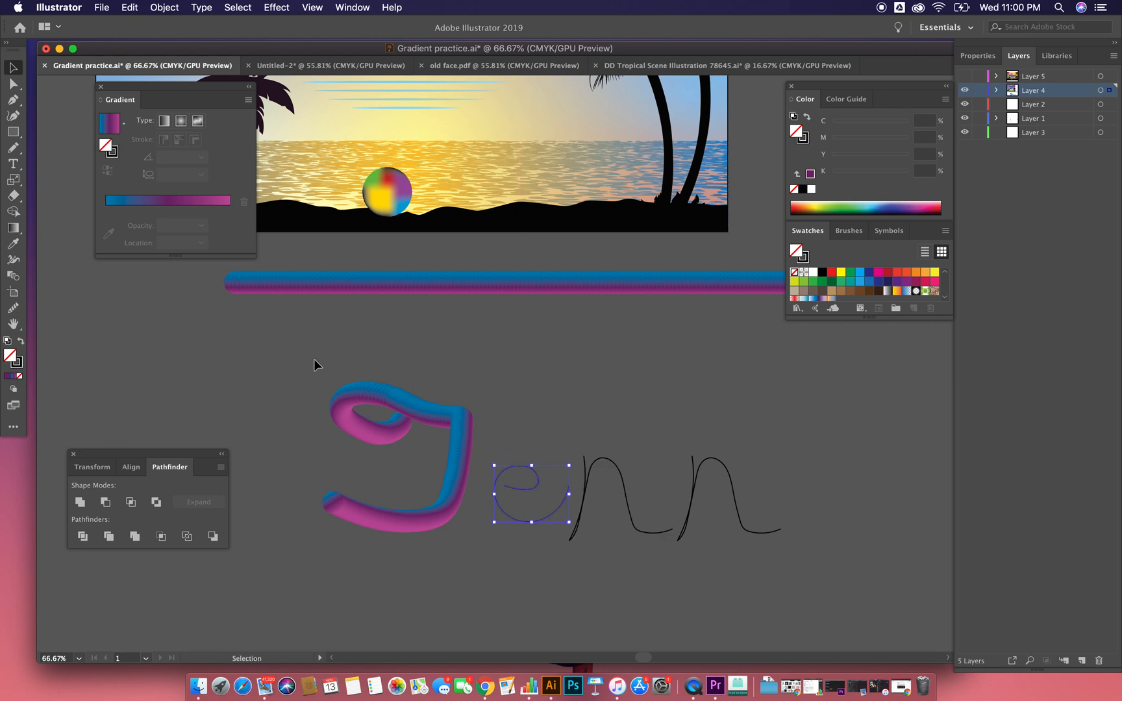
left_click_drag(440, 514, 455, 519)
Step: Duplicate the remaining blend bar below itself and replace the copy's spine with the second letter's outline
left_click(531, 521)
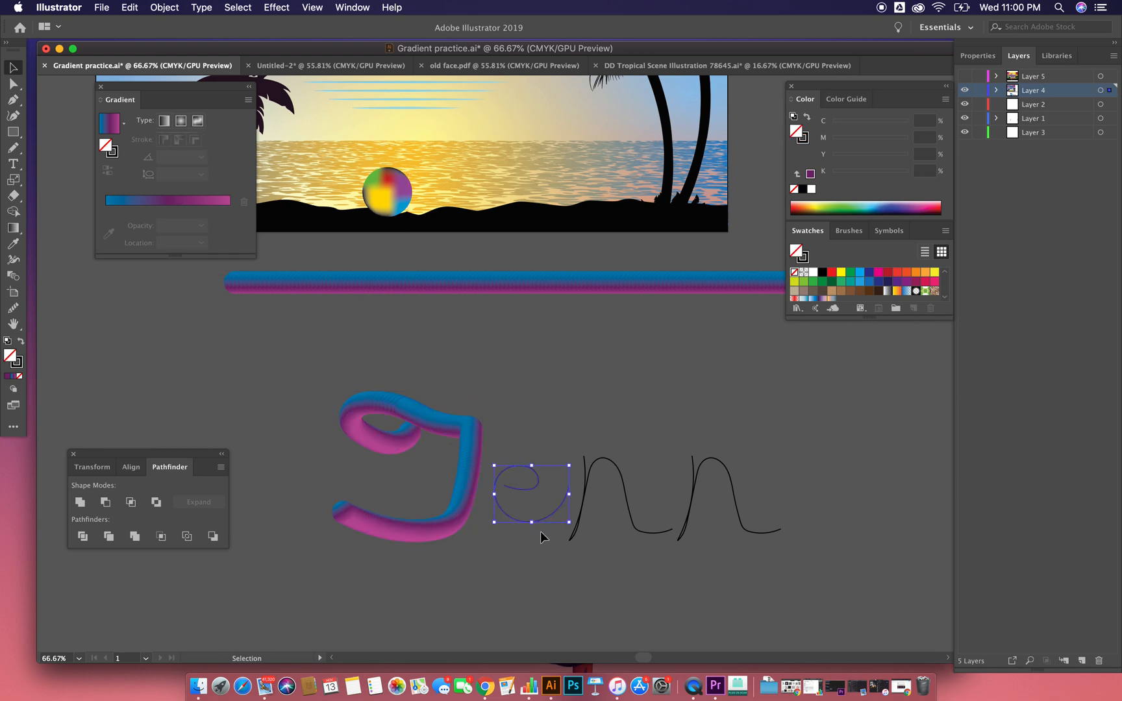
left_click(523, 277)
left_click_drag(523, 278, 533, 348)
left_click(568, 485, "shift")
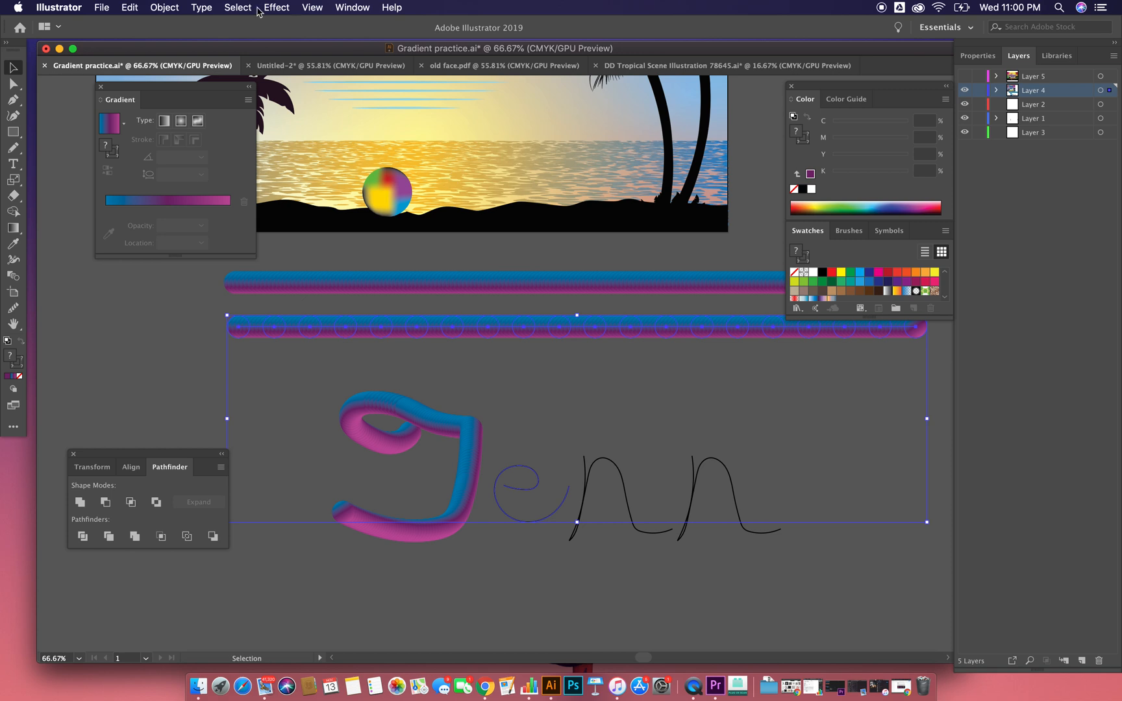
left_click(164, 7)
mouse_move(233, 331)
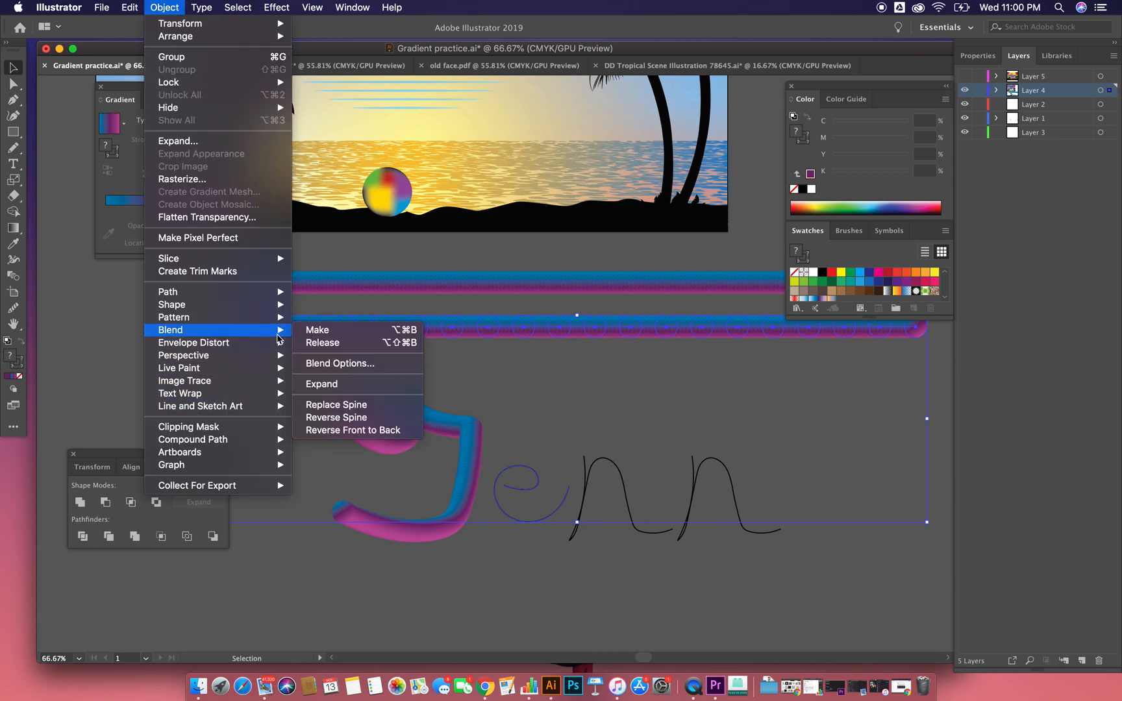
left_click(333, 406)
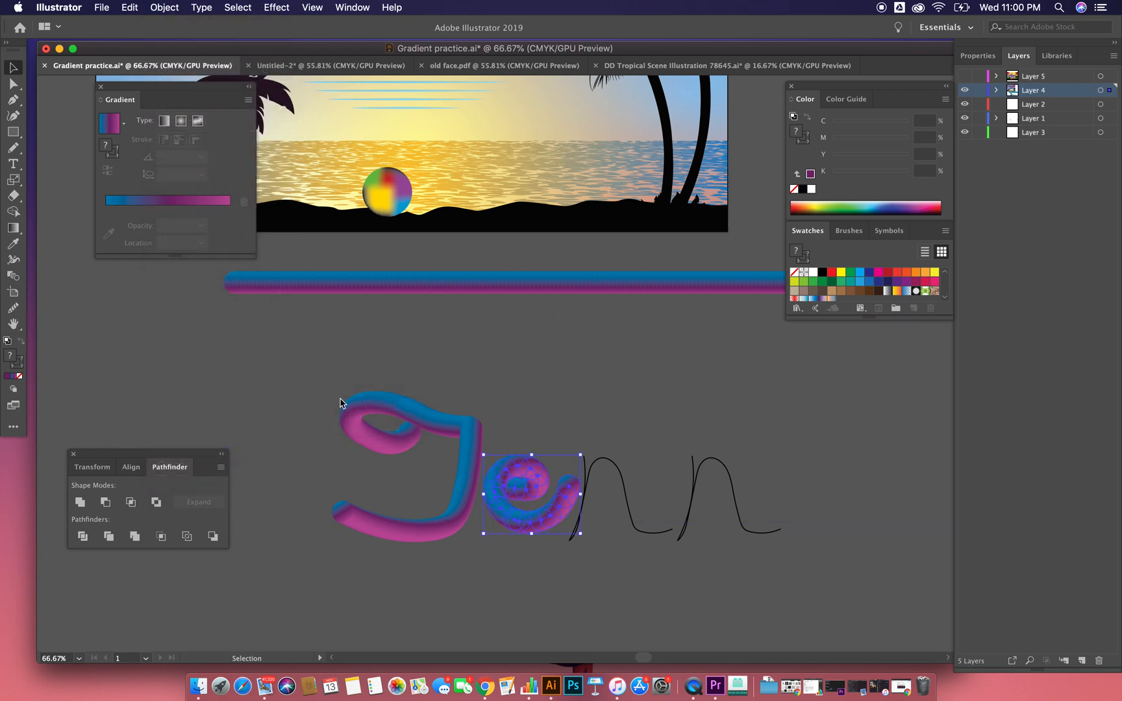
Step: Create another copy of the blend bar and replace its spine with the third letter's outline
left_click_drag(563, 286, 556, 336, "alt")
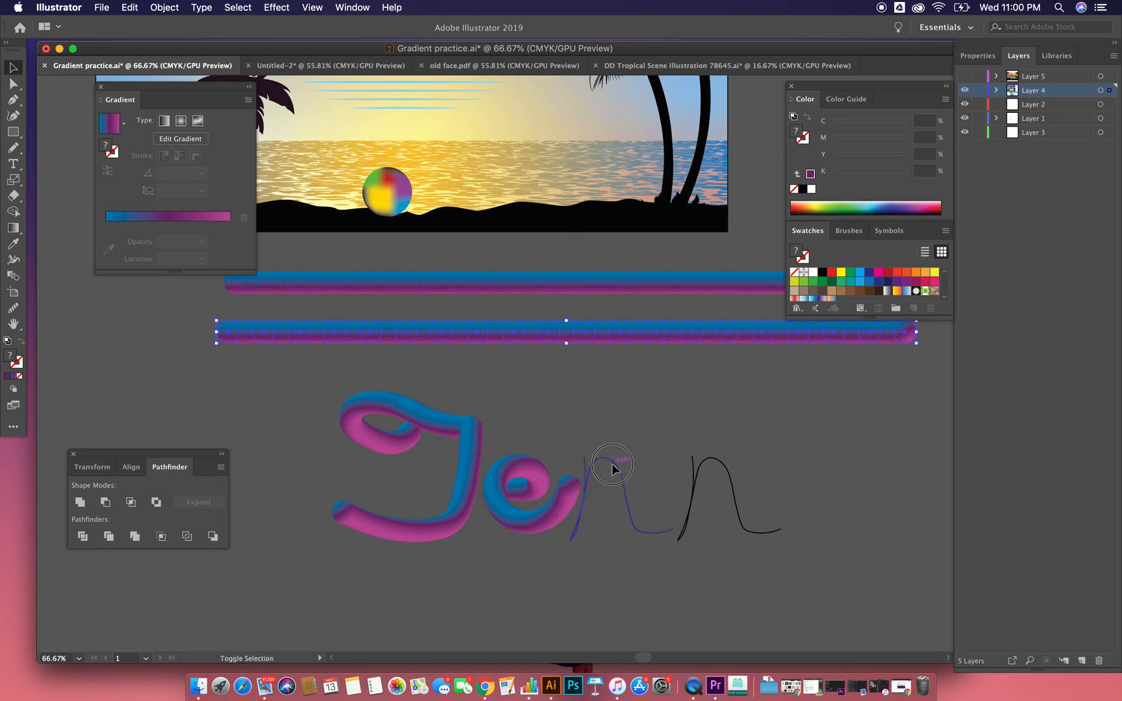
left_click(611, 464, "shift")
left_click(166, 7)
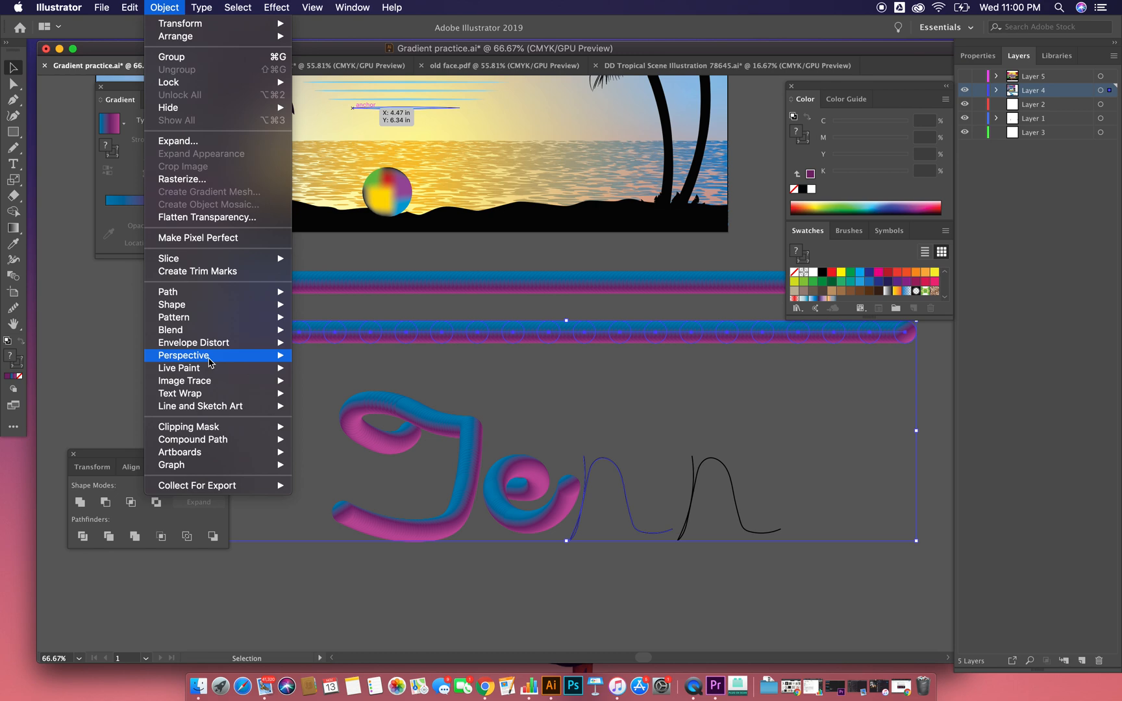
mouse_move(208, 370)
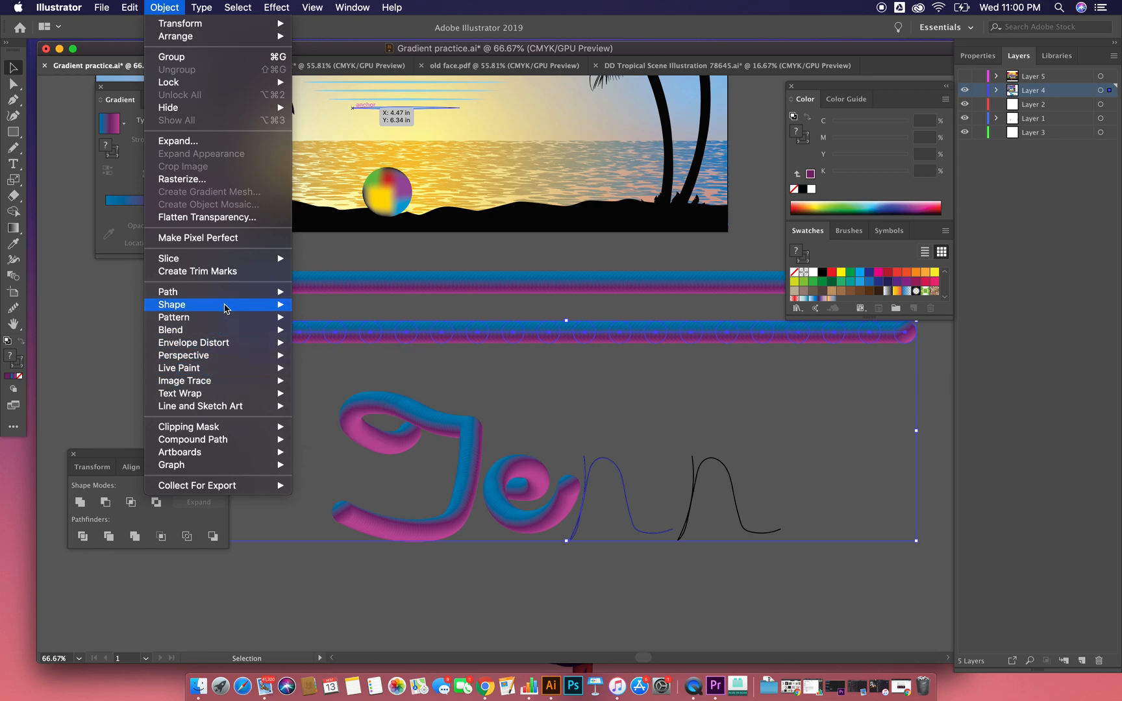
mouse_move(220, 331)
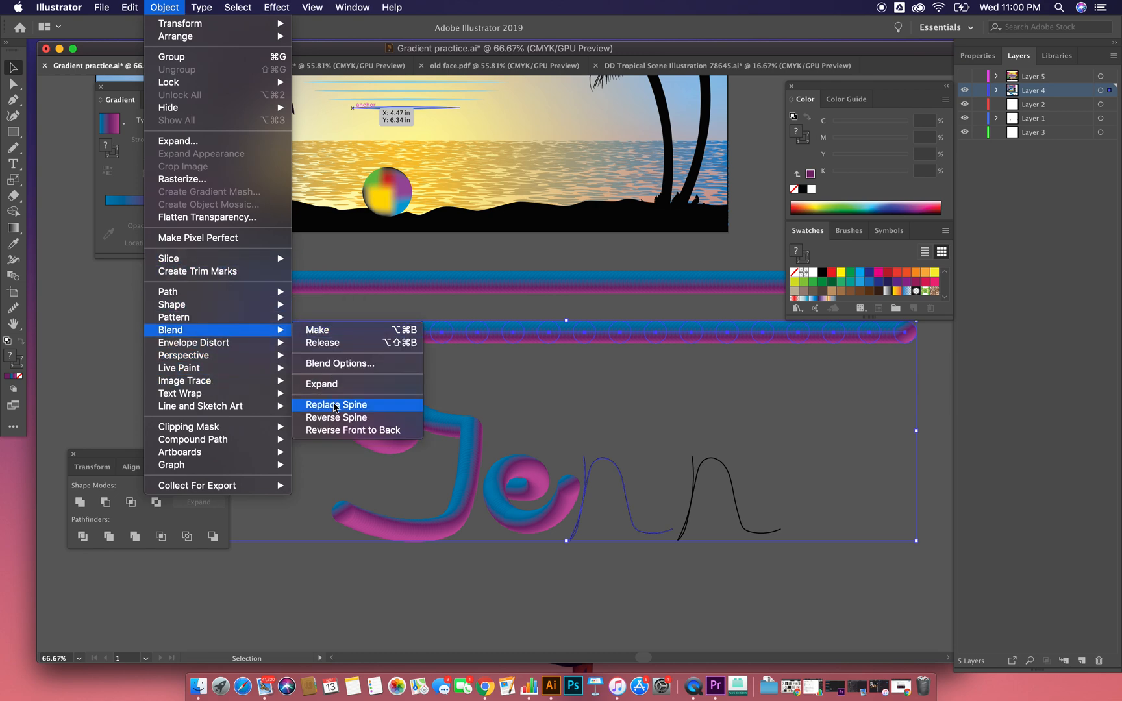
left_click(328, 404)
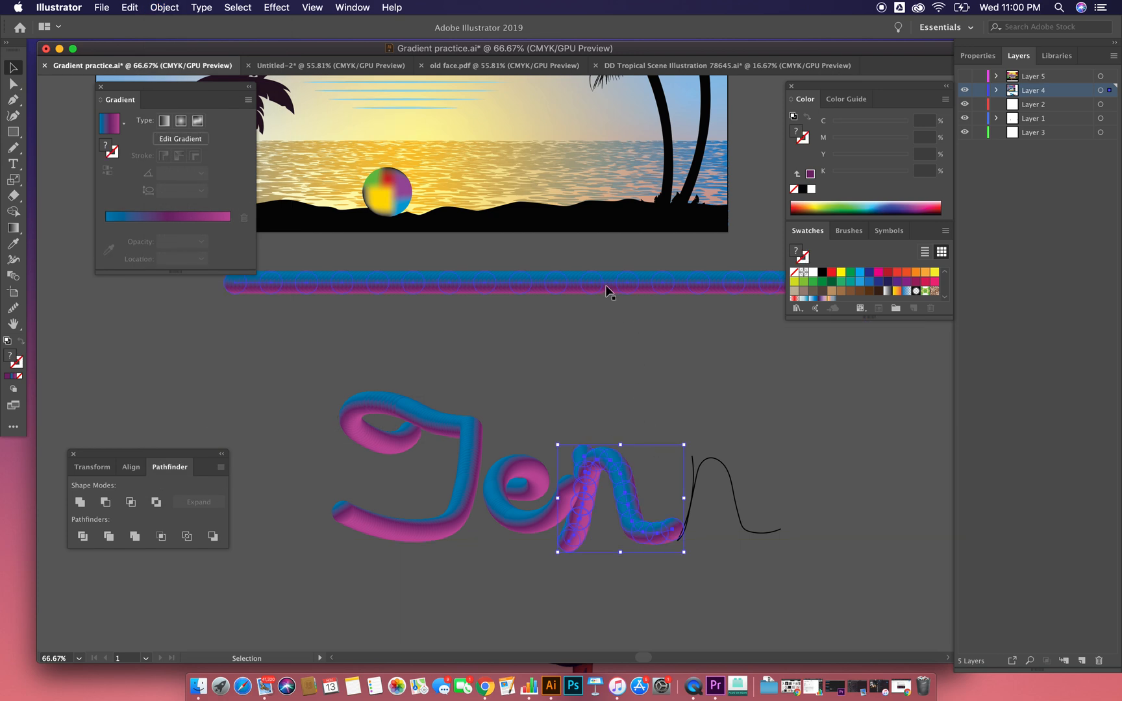
Step: Replace the remaining blend bar's spine with the fourth letter's outline
left_click(722, 469, "shift")
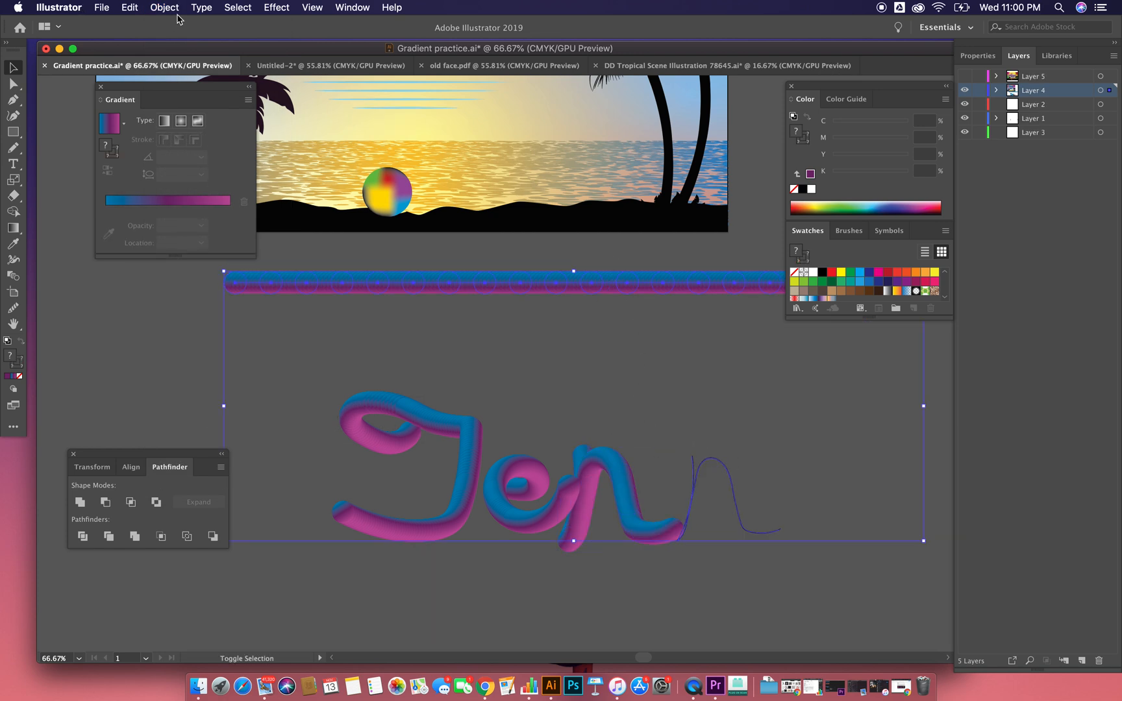
left_click(167, 8)
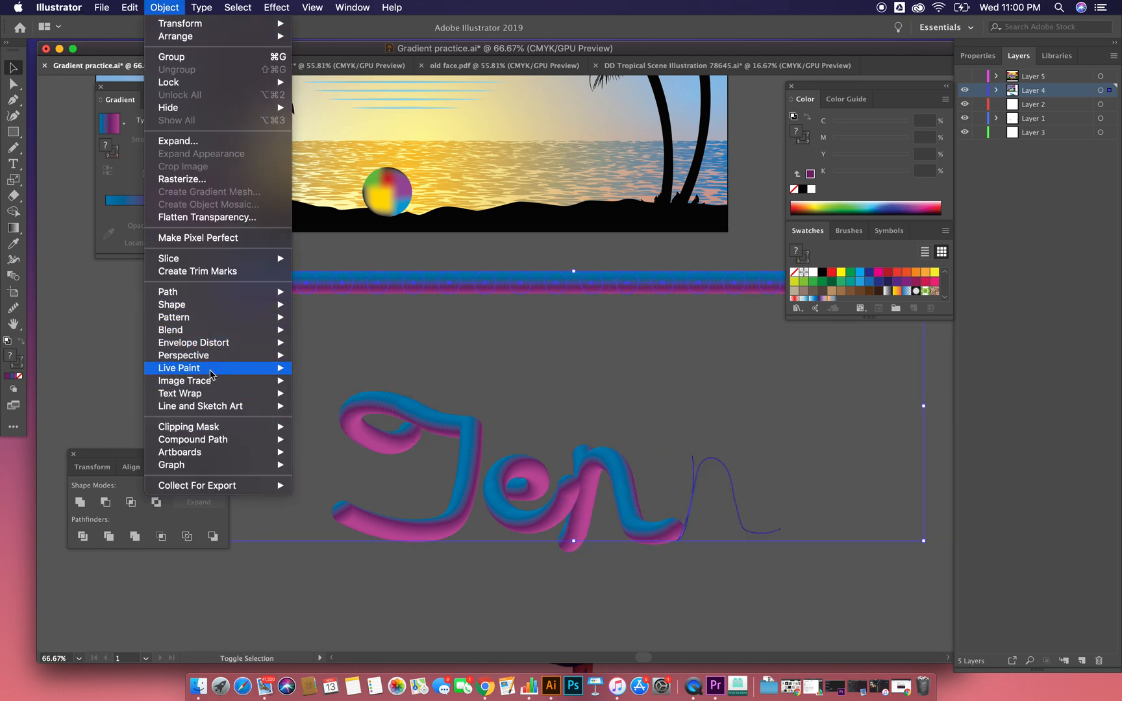
mouse_move(207, 333)
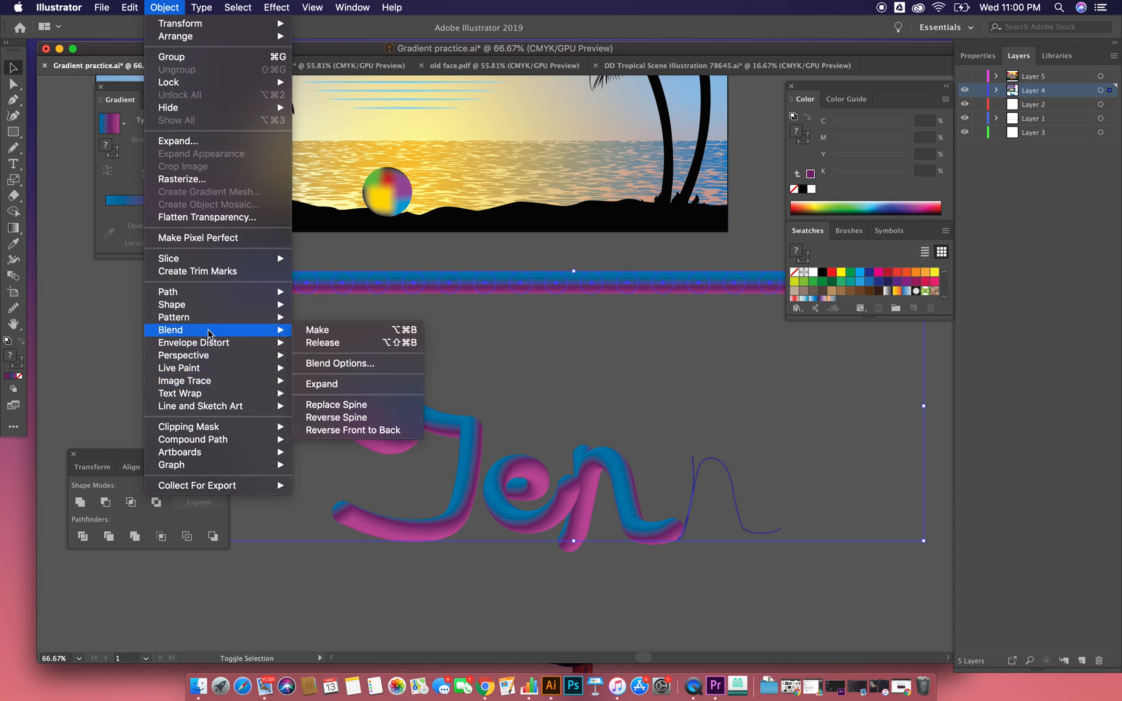
left_click(337, 404)
Step: Select all four blended cursive letters and copy them
left_click(344, 362)
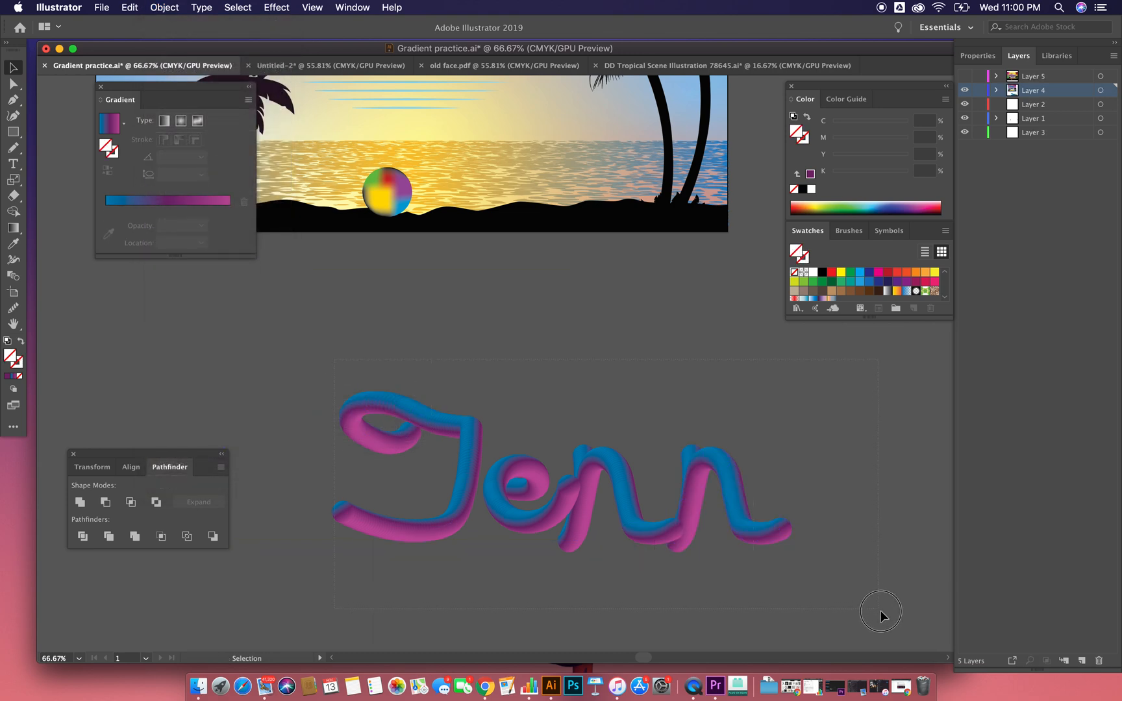
left_click_drag(877, 609, 851, 579)
key("a")
key("v")
scroll(611, 318, "up", 3)
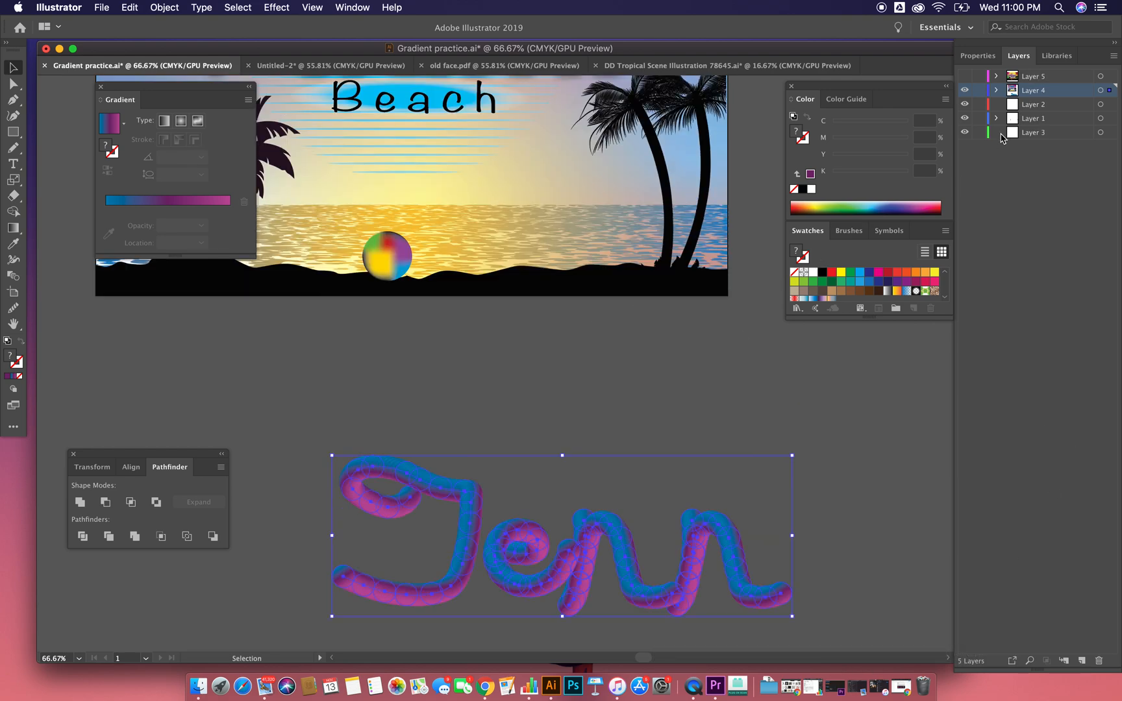
Step: Hide Layer 4 and show Layer 5 with the Miami Beach poster brought into view
left_click(964, 91)
left_click(964, 76)
left_click_drag(560, 153, 684, 459)
left_click_drag(592, 255, 566, 363)
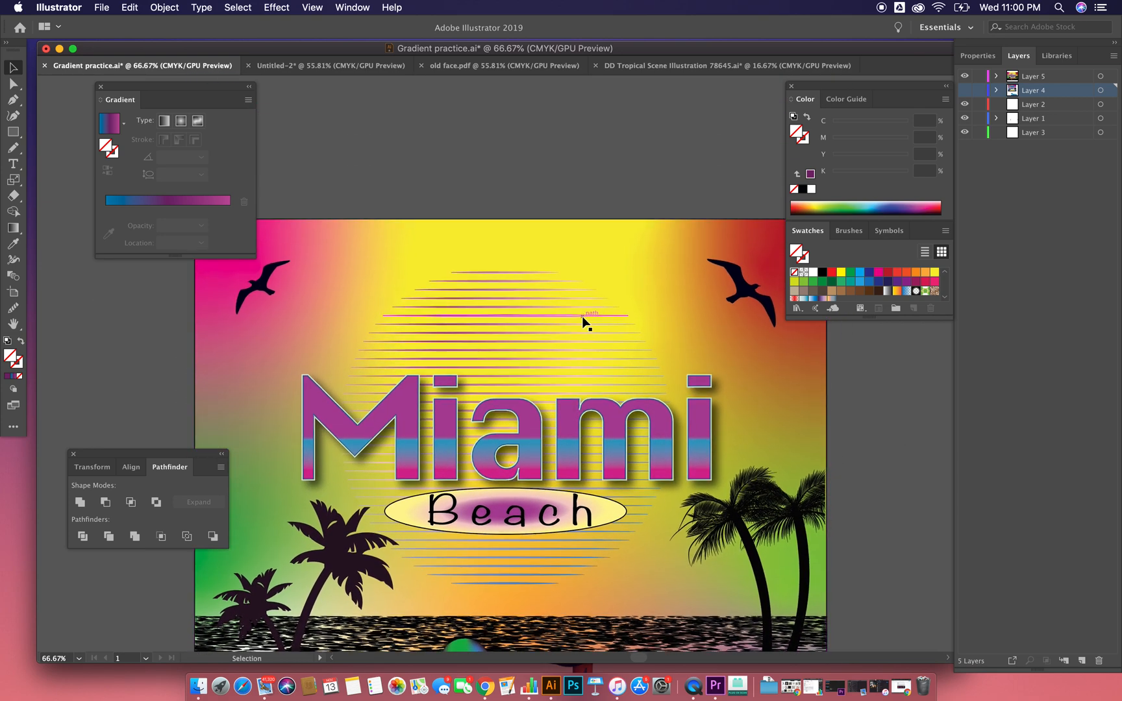
Step: Paste the copied lettering into Layer 5, declining to unlock and show the hidden layer
key("super+v")
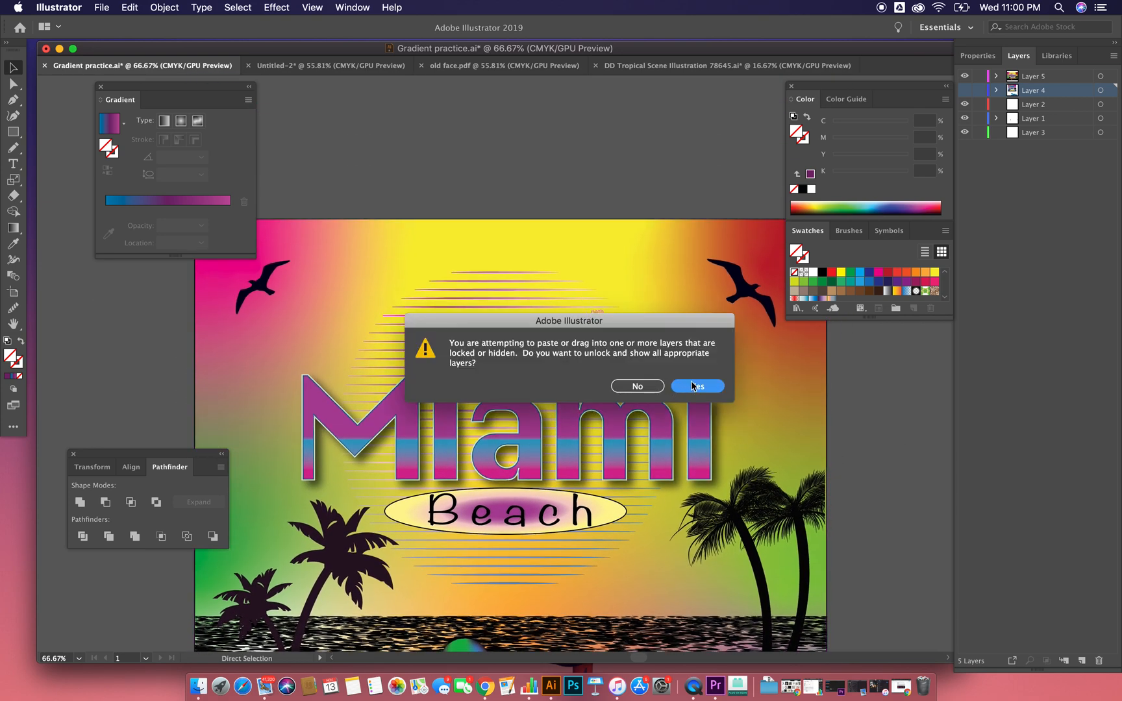
left_click(637, 385)
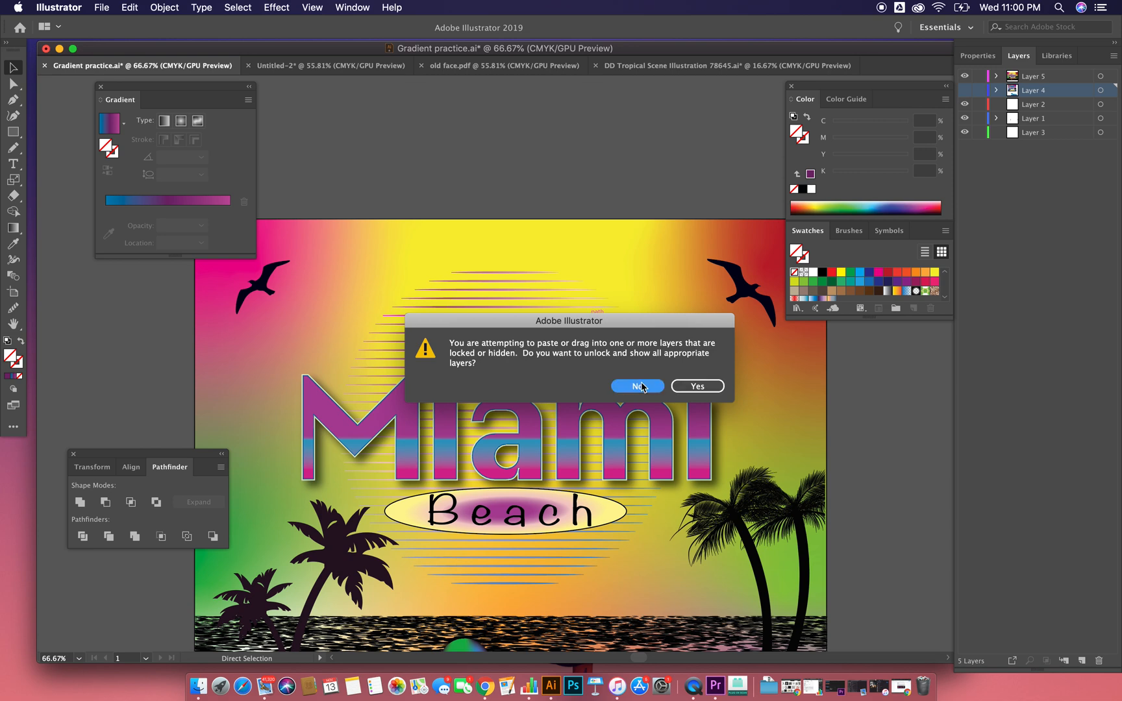
left_click(1036, 77)
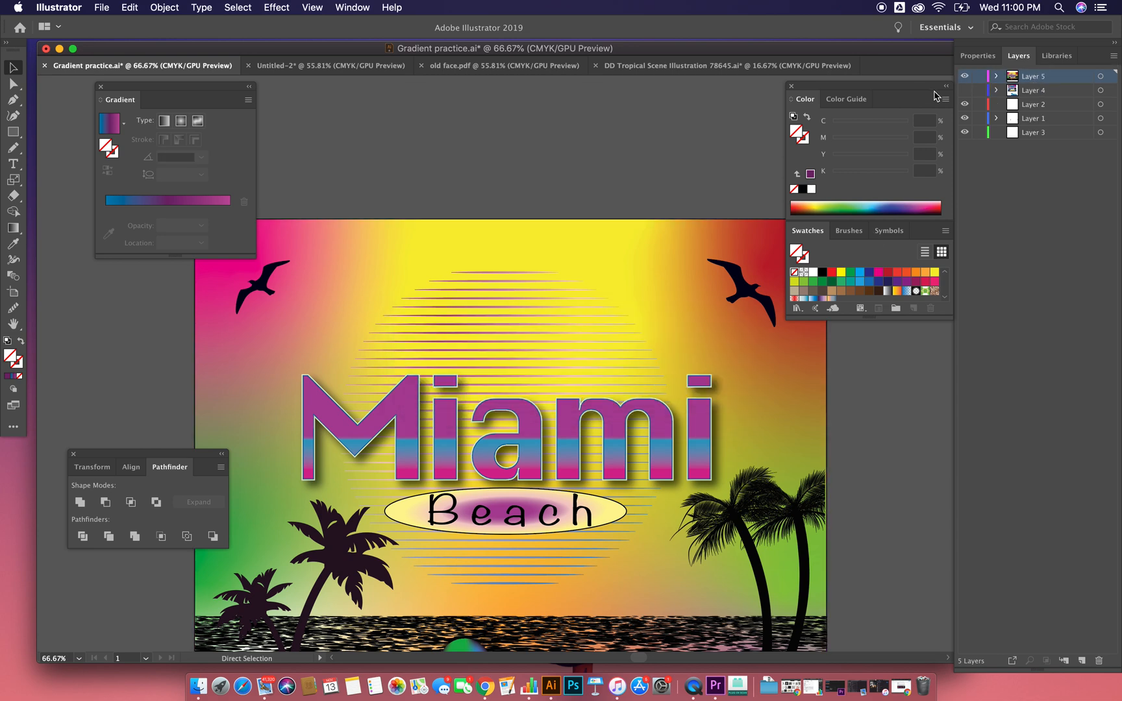
key("super+v")
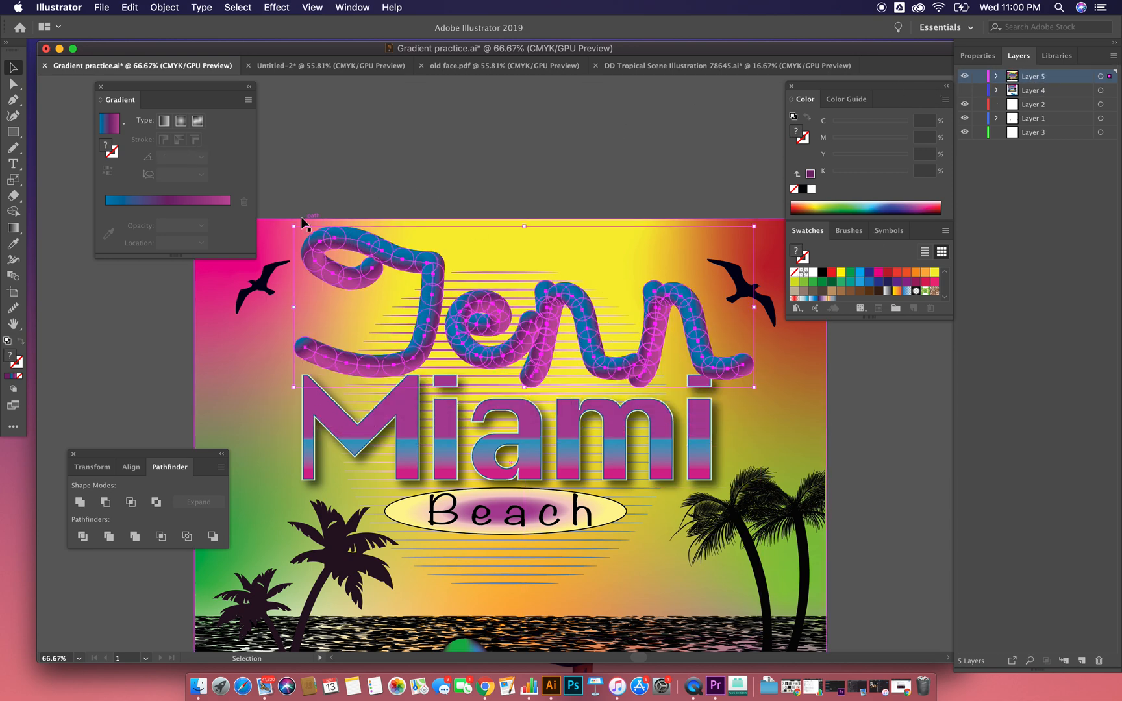
Step: Scale the pasted lettering down, centre it just above the word Miami, and deselect it
left_click_drag(294, 226, 403, 253)
left_click_drag(567, 323, 563, 345)
left_click(504, 137)
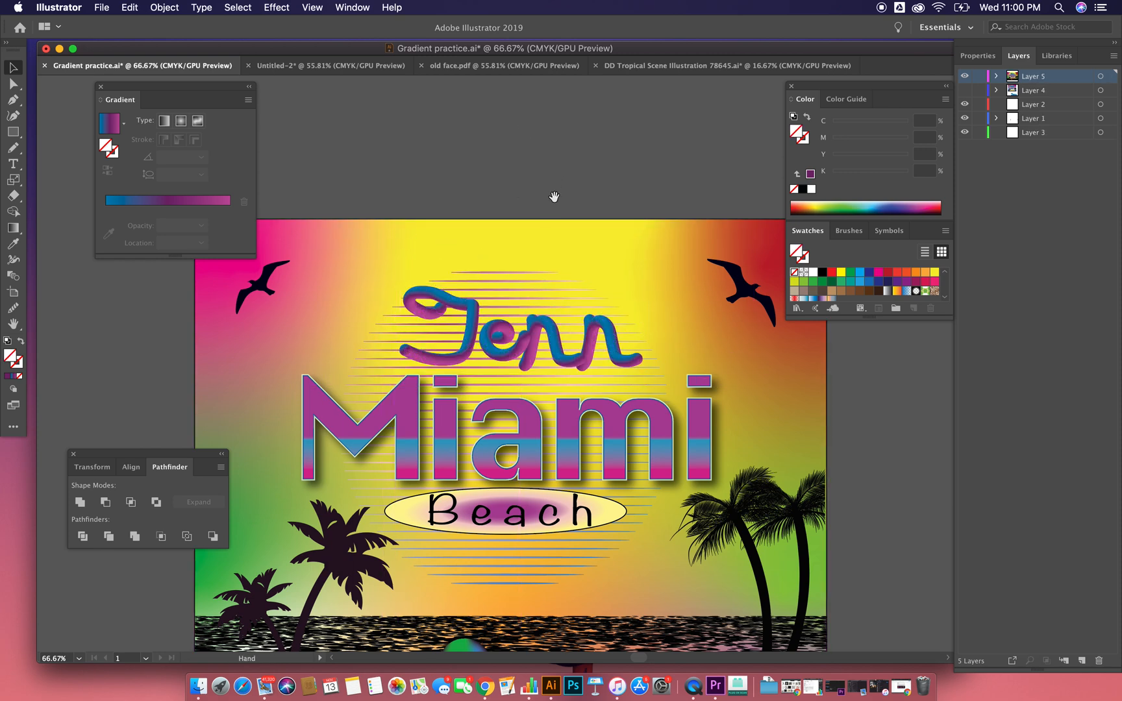
Step: Bring the whole poster into view and move the floating Gradient panel clear of its upper-left bird
scroll(554, 195, "down", 2)
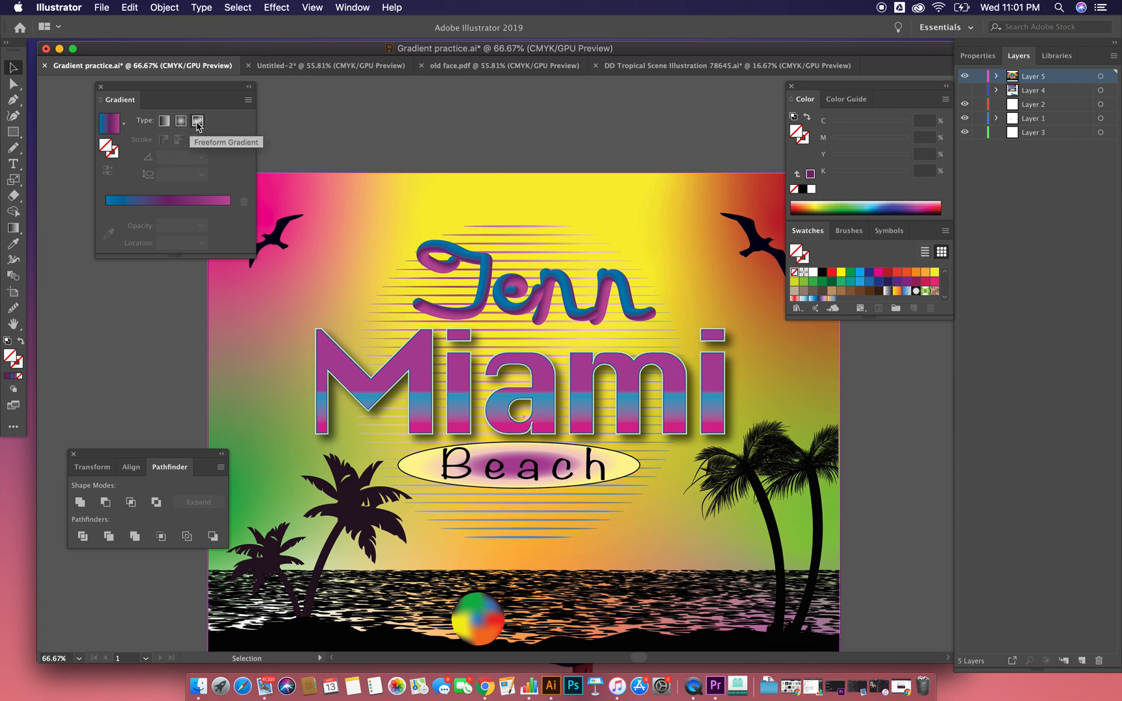
scroll(462, 314, "down", 3)
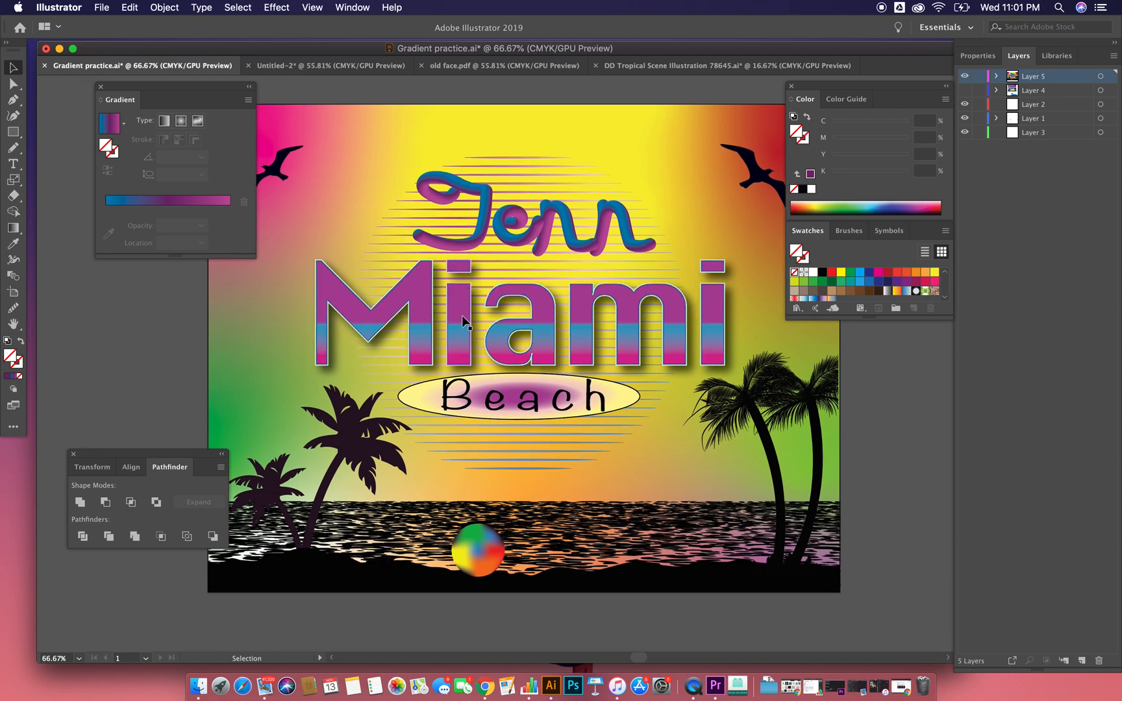
left_click(466, 550)
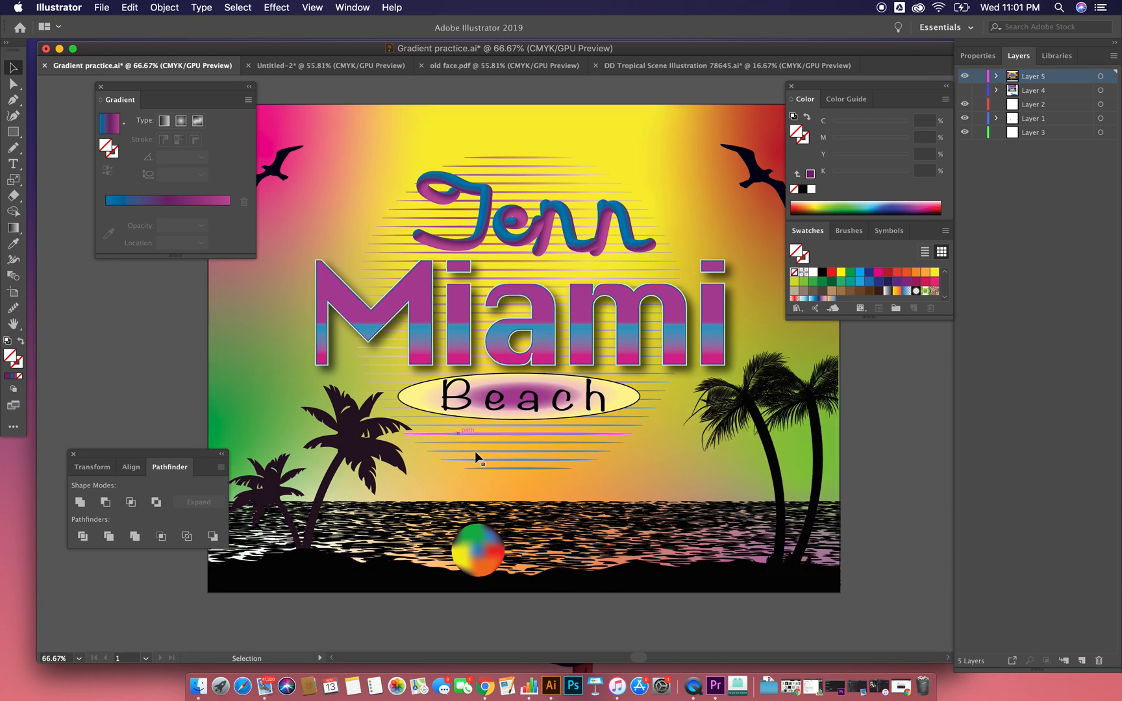
left_click_drag(156, 86, 120, 85)
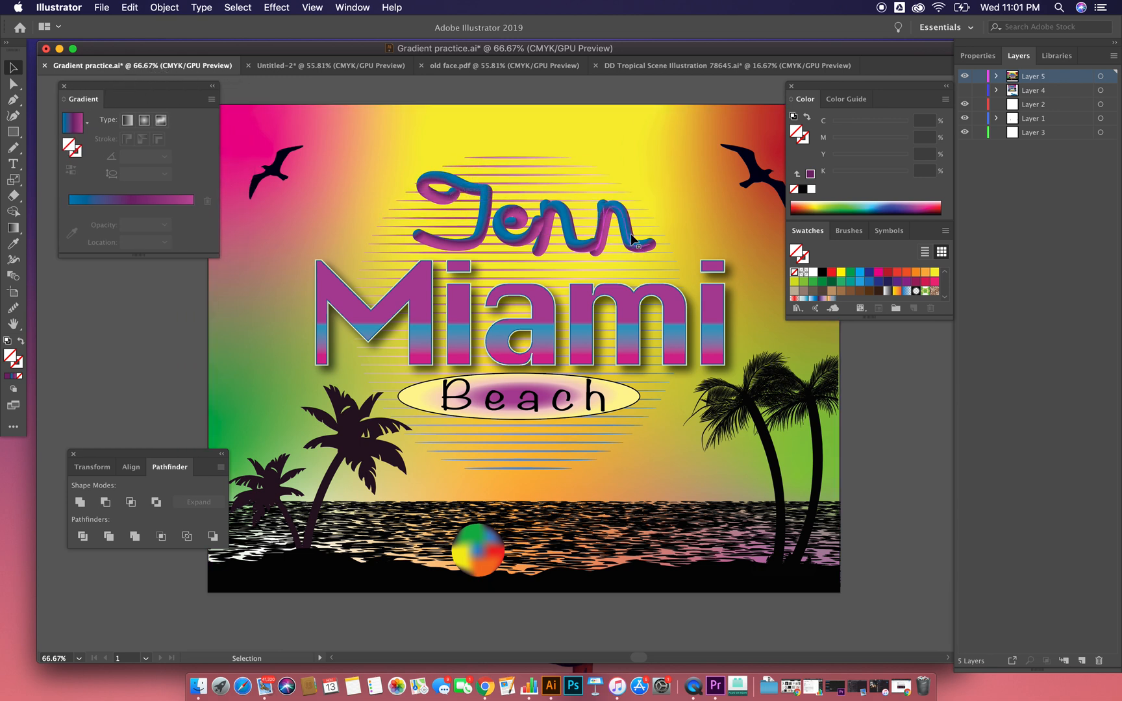